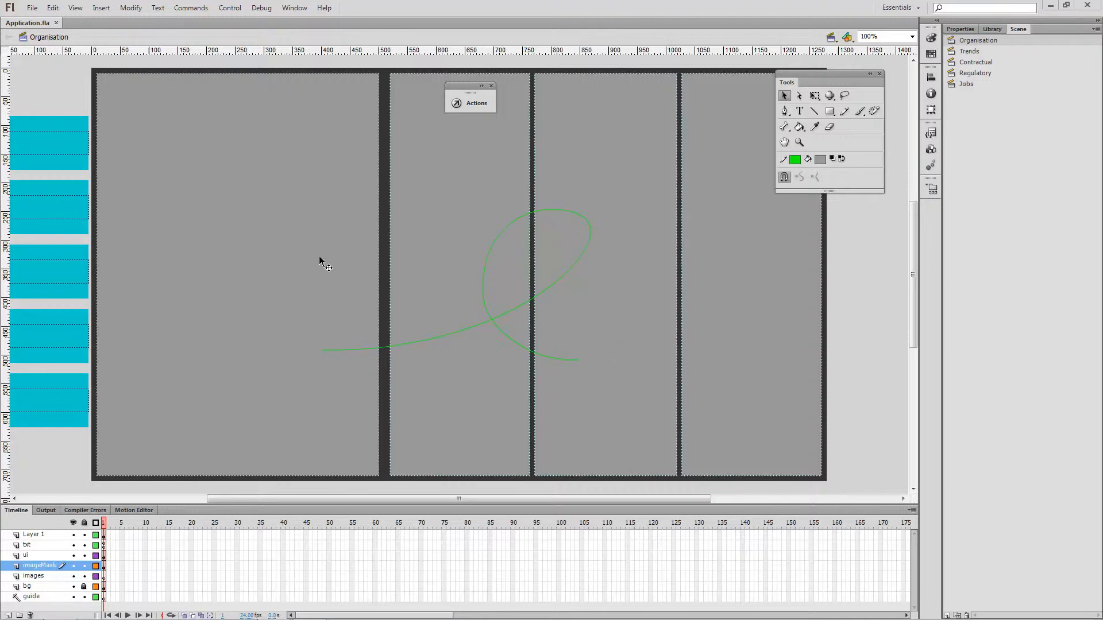
Step: Make the images layer active and show the document's library
left_click(322, 239)
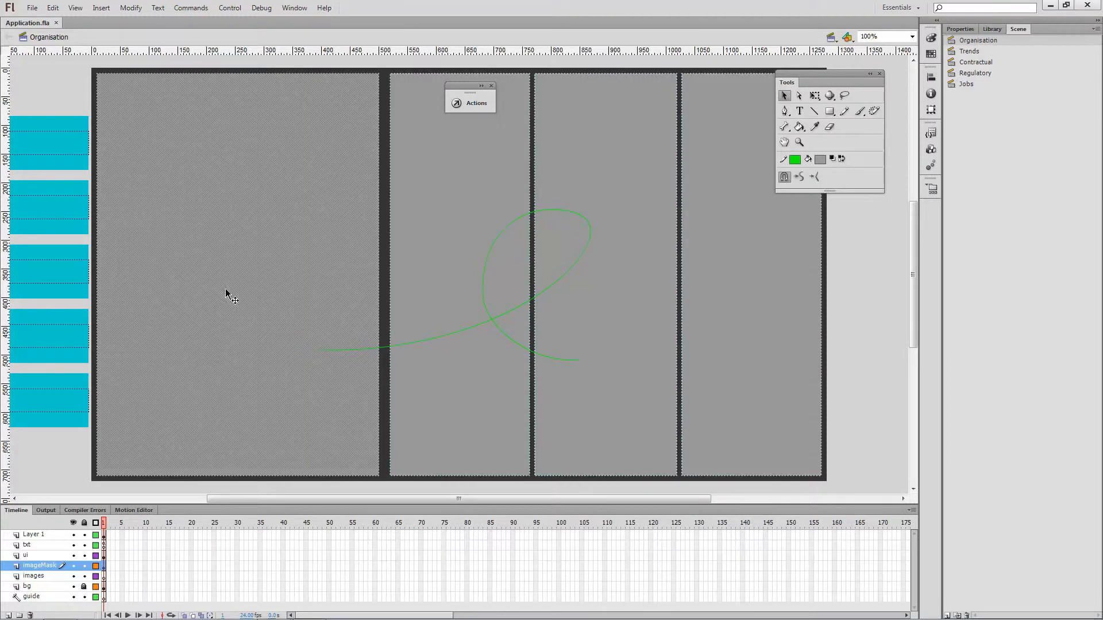
left_click(39, 576)
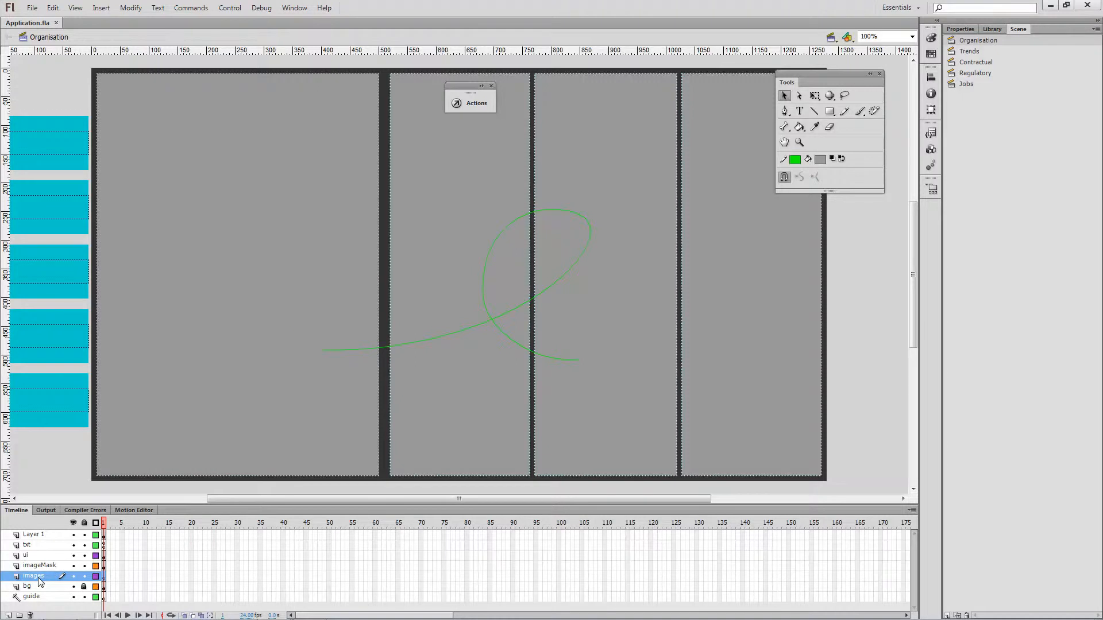
left_click(992, 29)
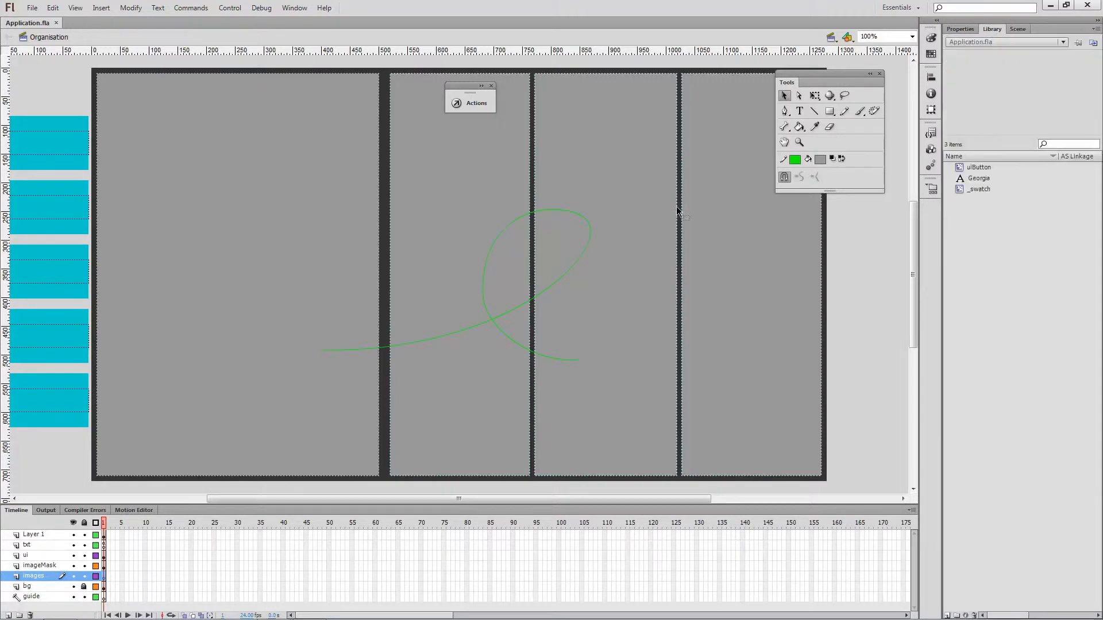
Step: Start an import to the library and open the Chrome Downloads folder inside Downloads
left_click(32, 7)
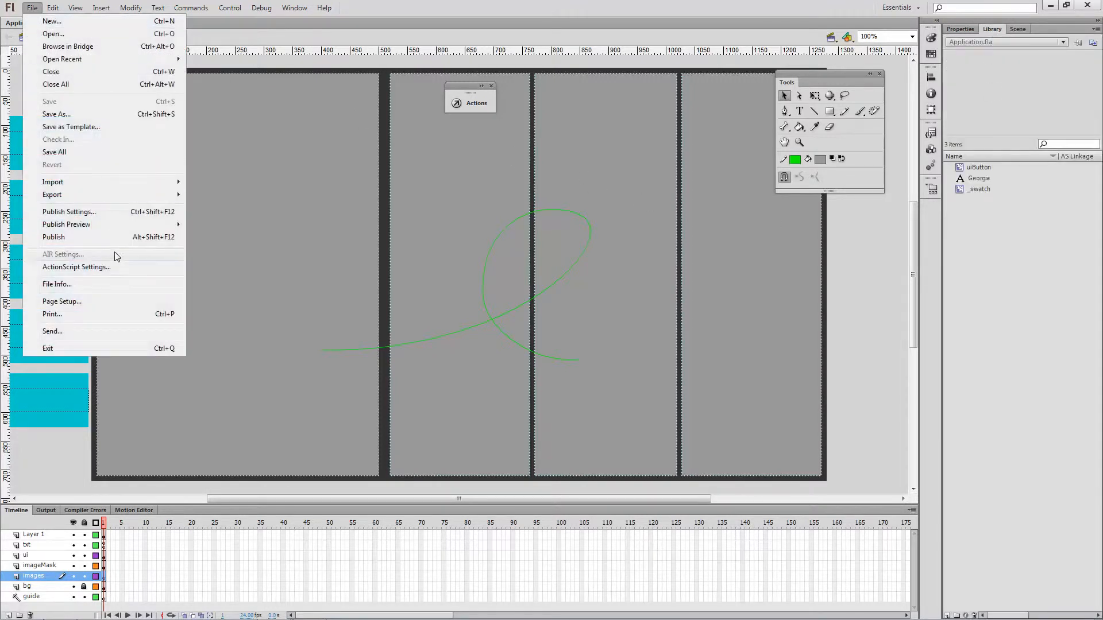
mouse_move(102, 182)
left_click(236, 196)
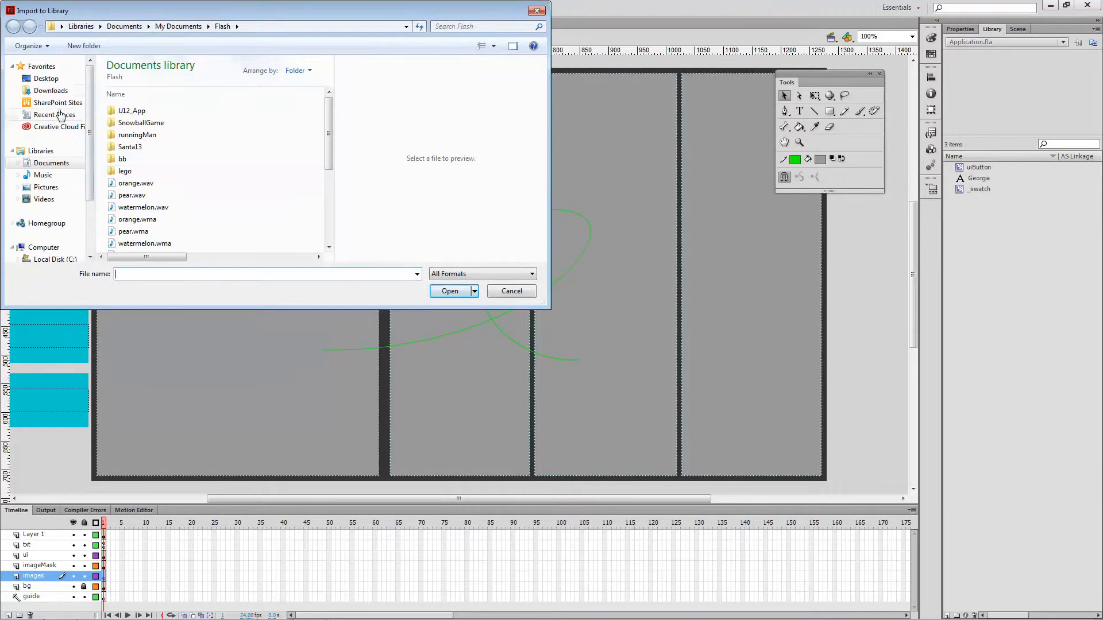
left_click(51, 92)
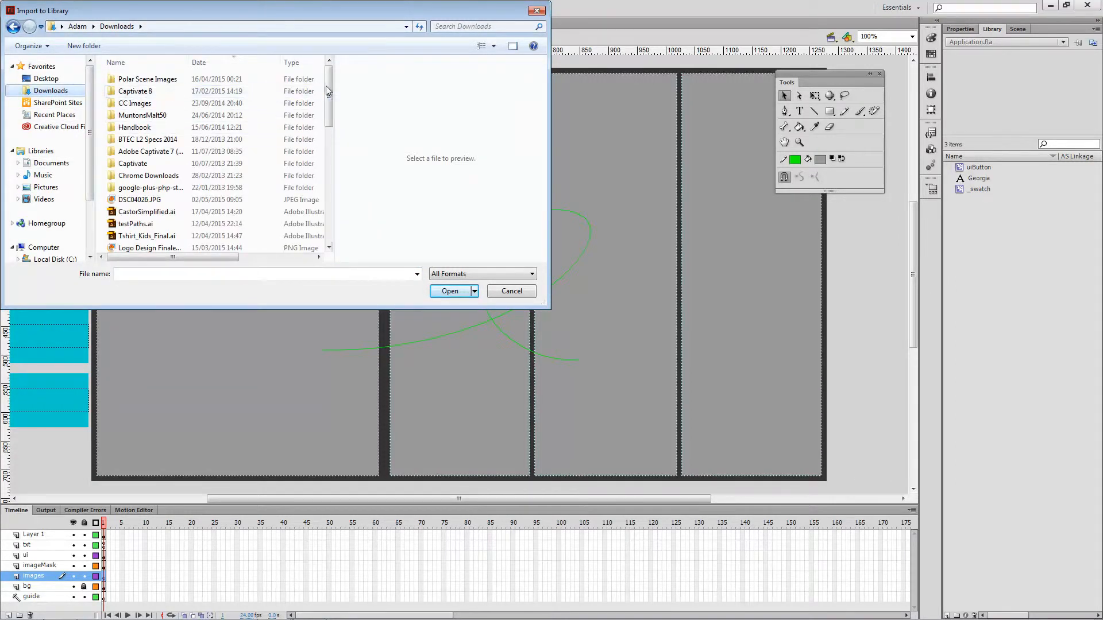
left_click_drag(329, 82, 341, 212)
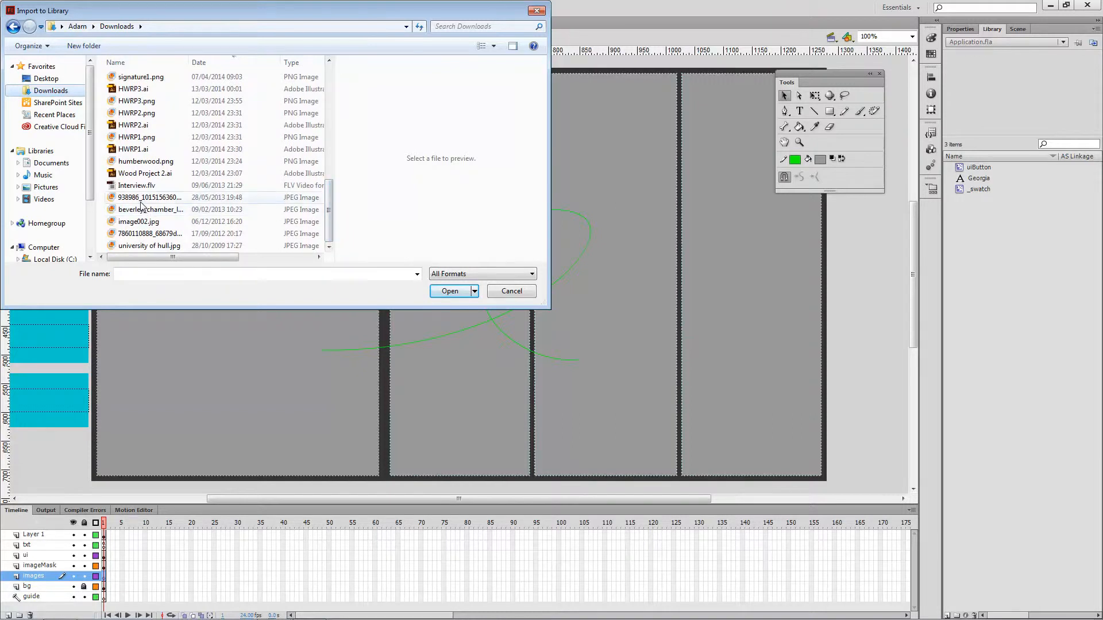
left_click(45, 190)
mouse_move(332, 120)
left_mouse_down()
mouse_move(330, 223)
mouse_move(327, 131)
left_mouse_up()
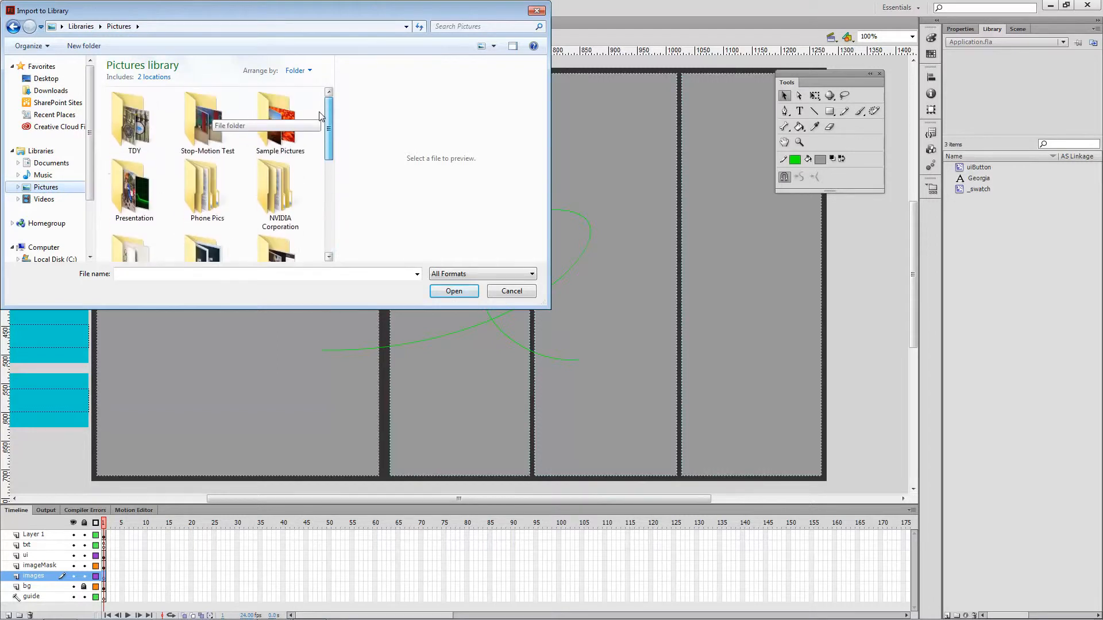
left_click(46, 91)
double_click(148, 175)
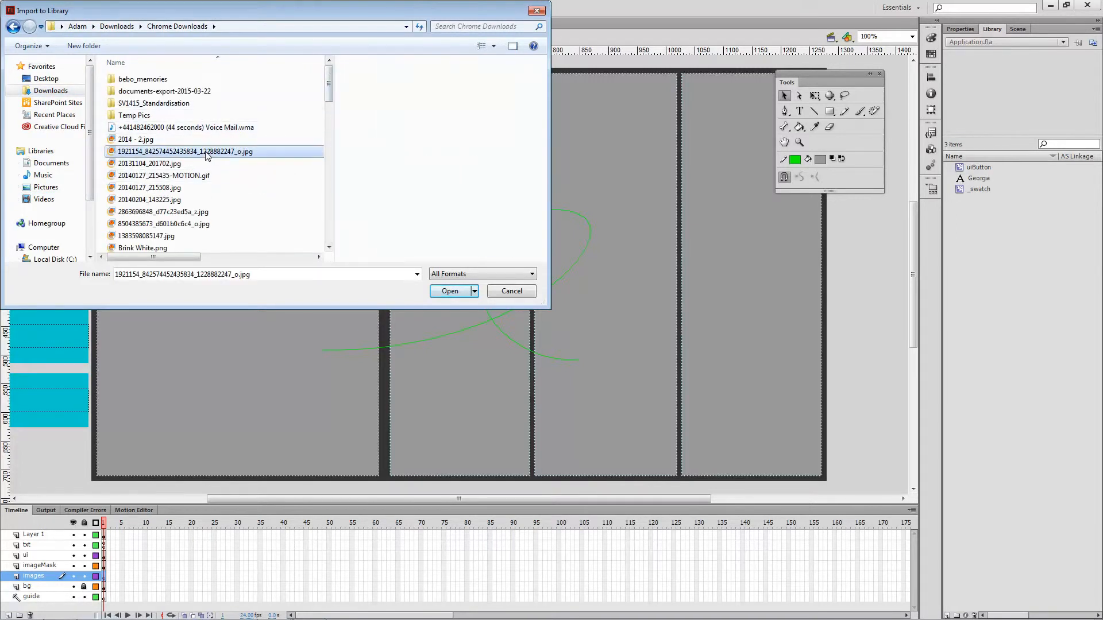
left_click(207, 153)
left_click(151, 140)
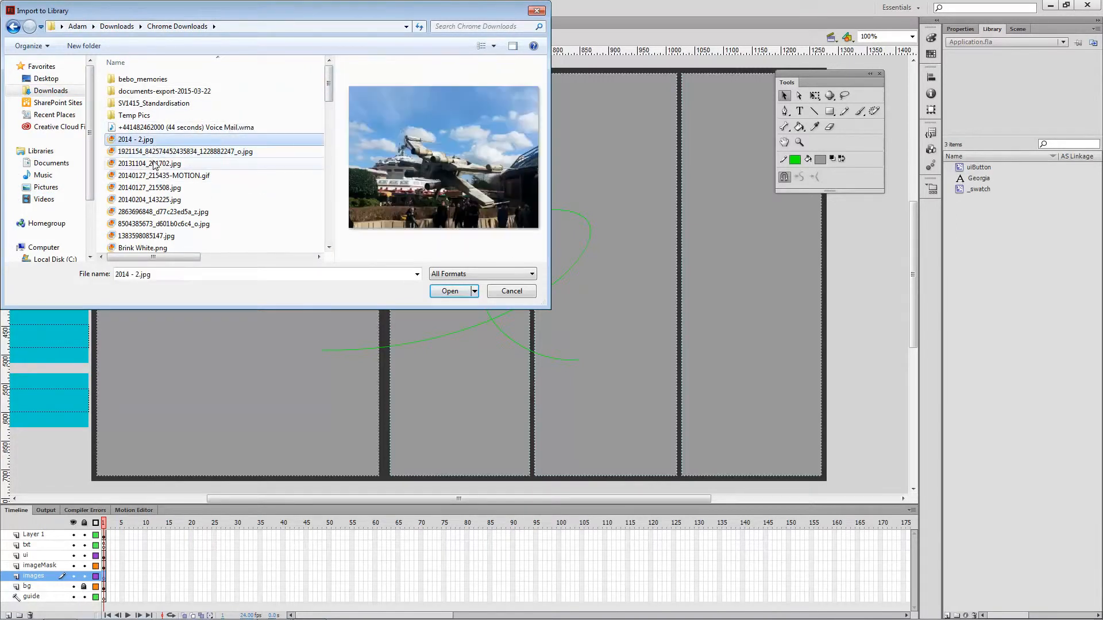
left_click(154, 164)
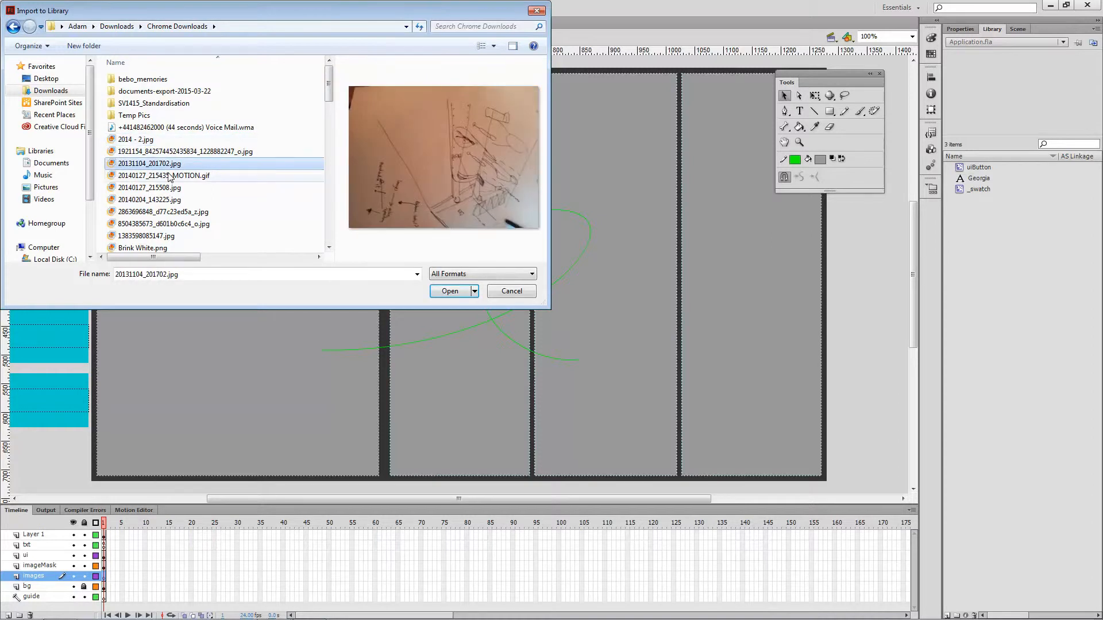
left_click(158, 236)
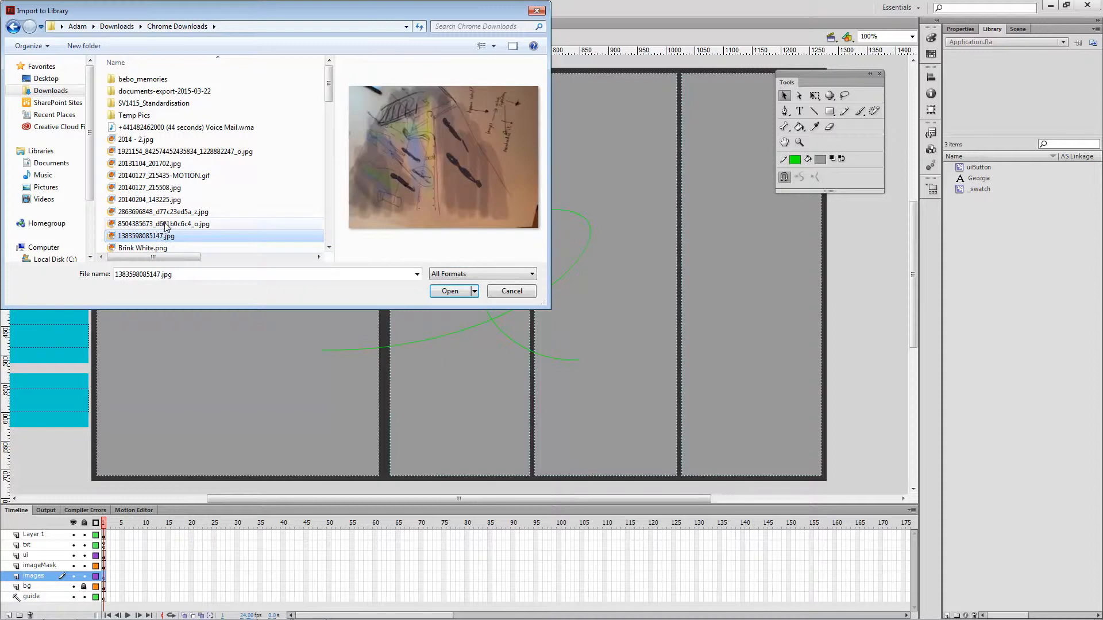
left_click(166, 224)
scroll(165, 224, "down", 3)
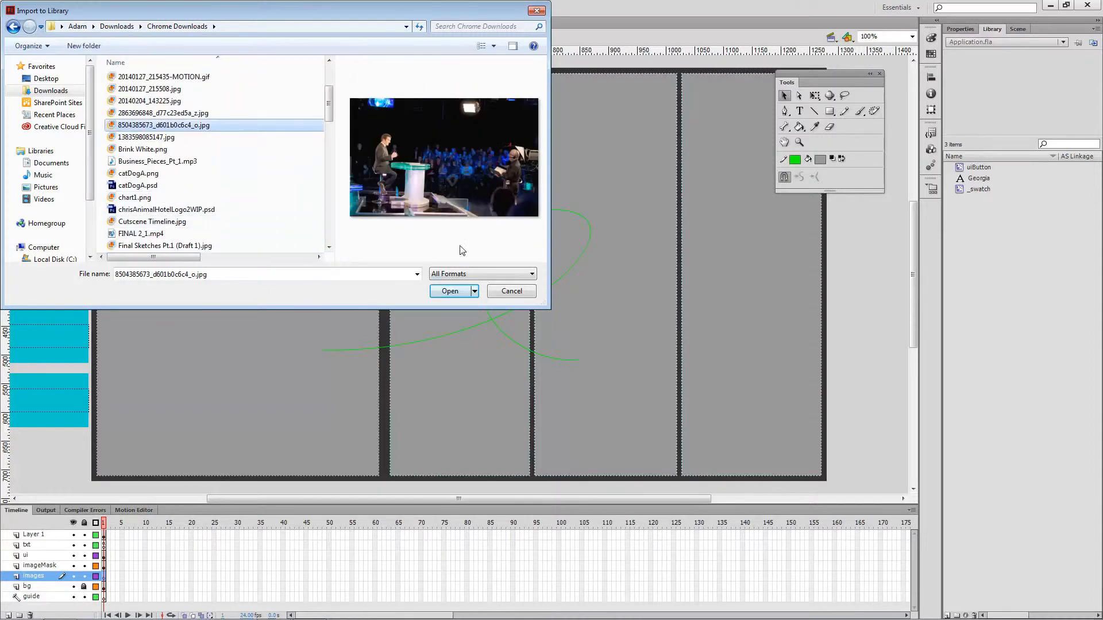
Step: Widen the file list to show the date column and sort the files by date, newest first
left_click_drag(329, 101, 409, 102)
left_click(363, 65)
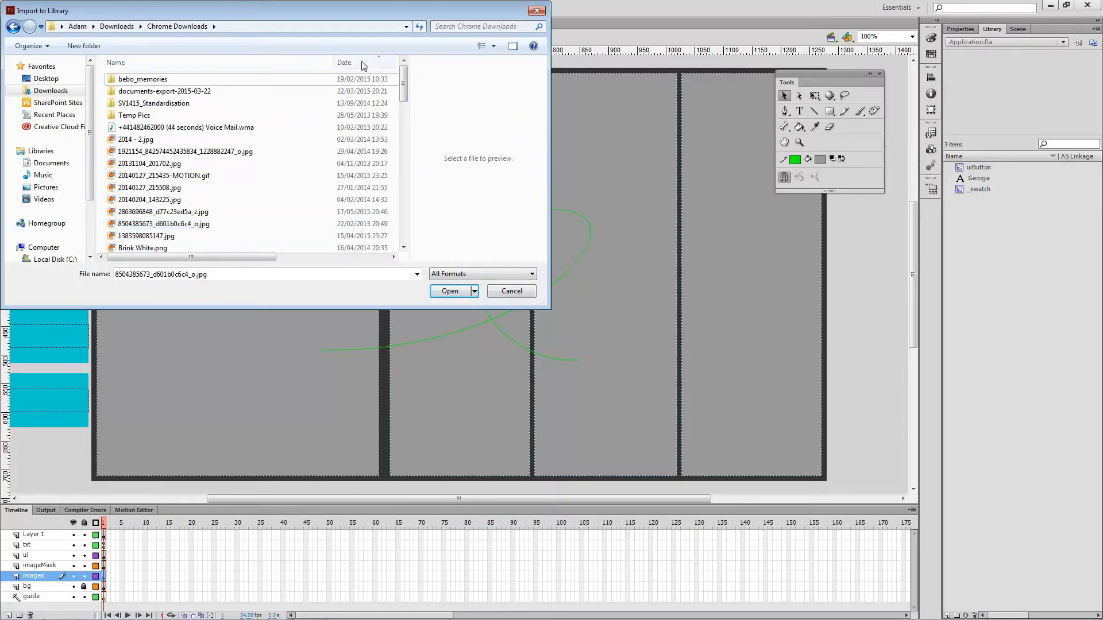
left_click(364, 65)
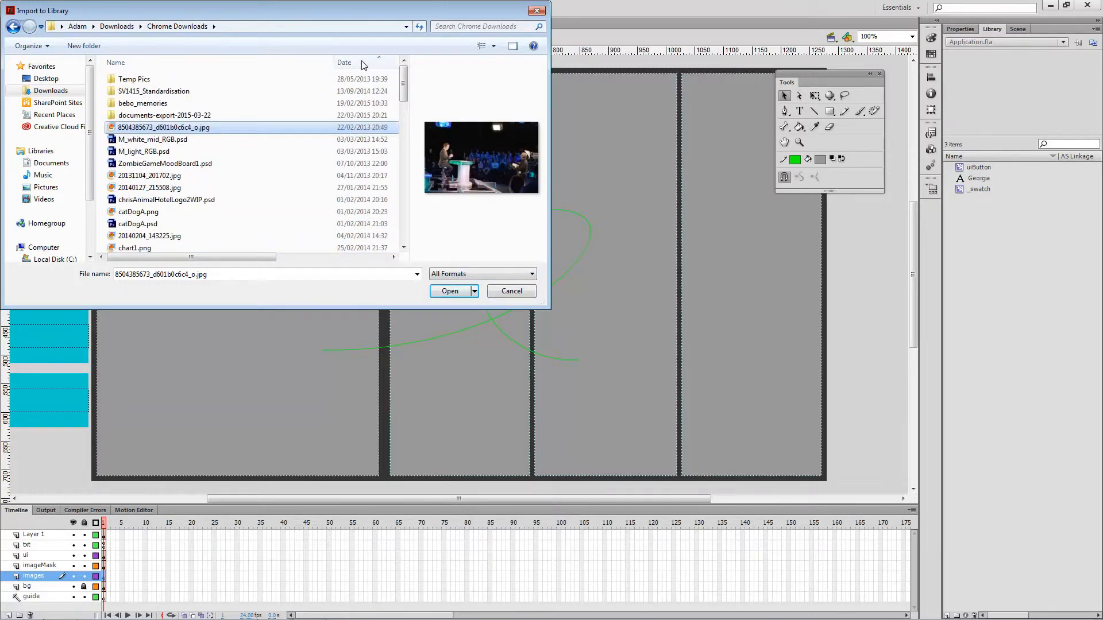
left_click(363, 65)
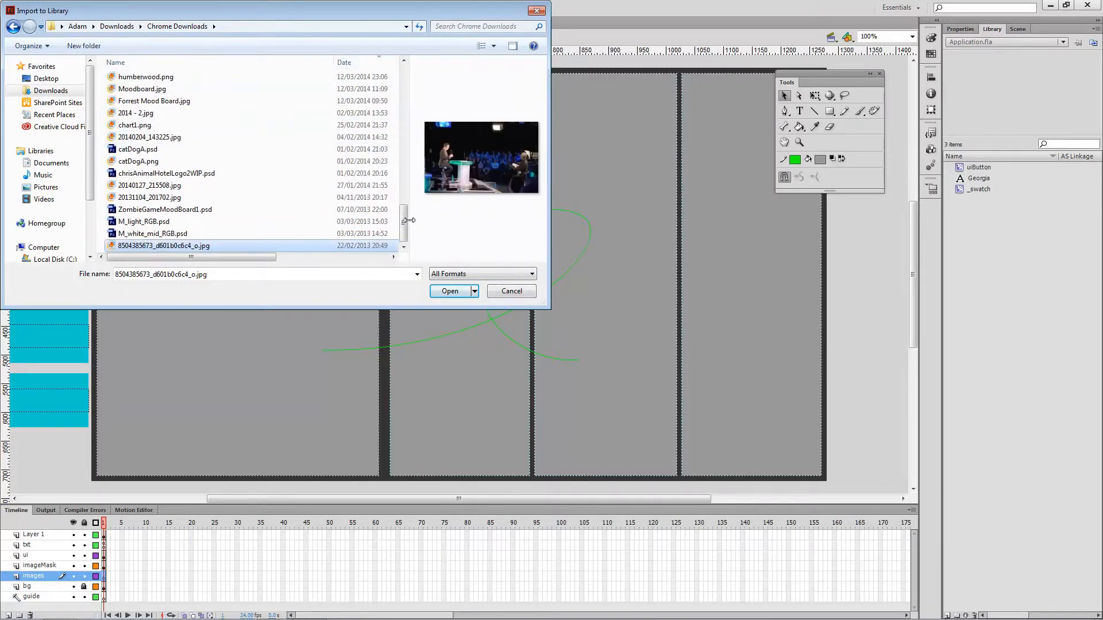
left_click_drag(404, 222, 395, 74)
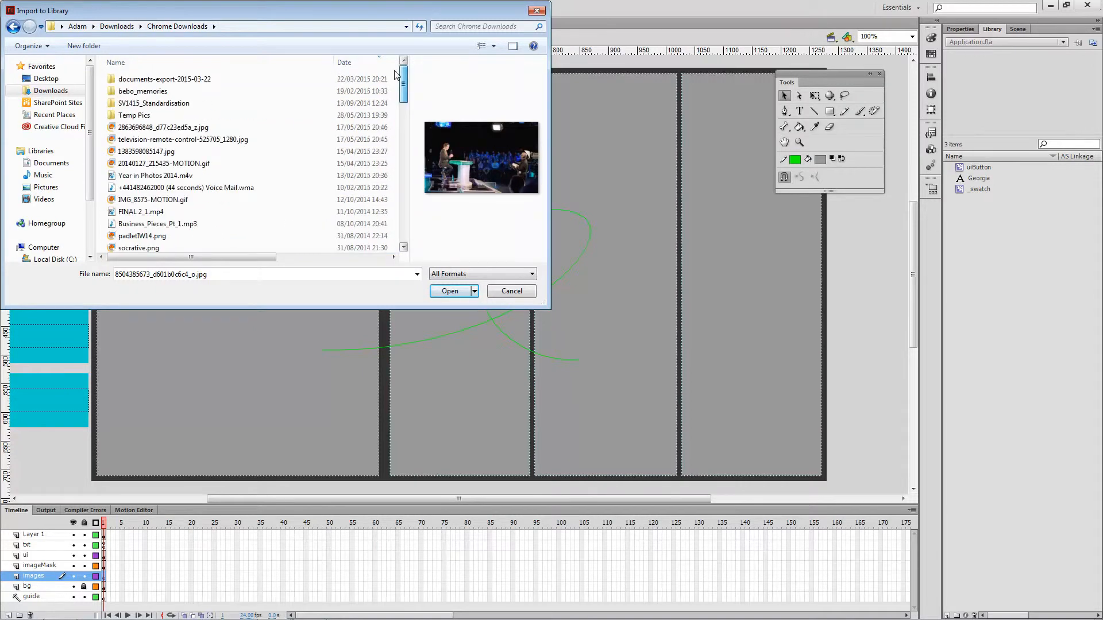
left_click(377, 64)
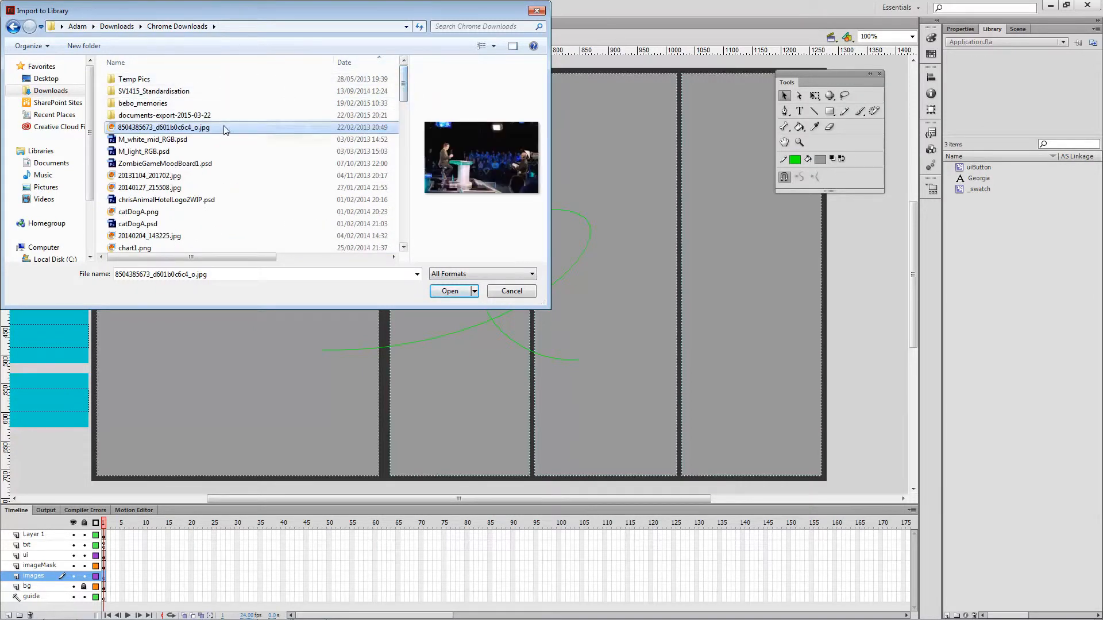
left_click(384, 63)
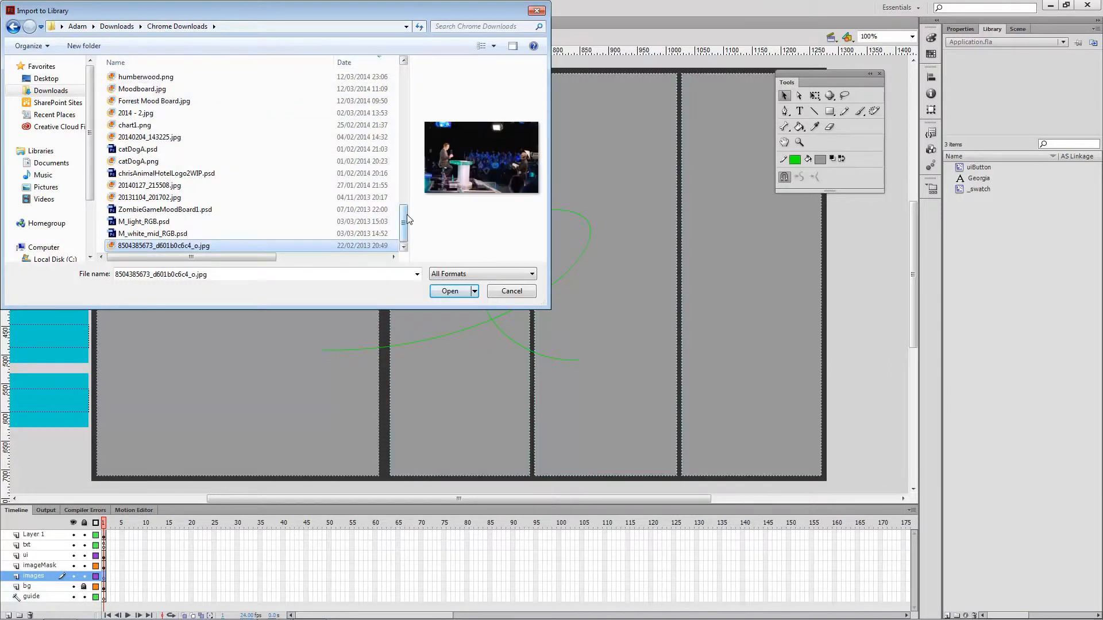
left_click_drag(405, 219, 405, 58)
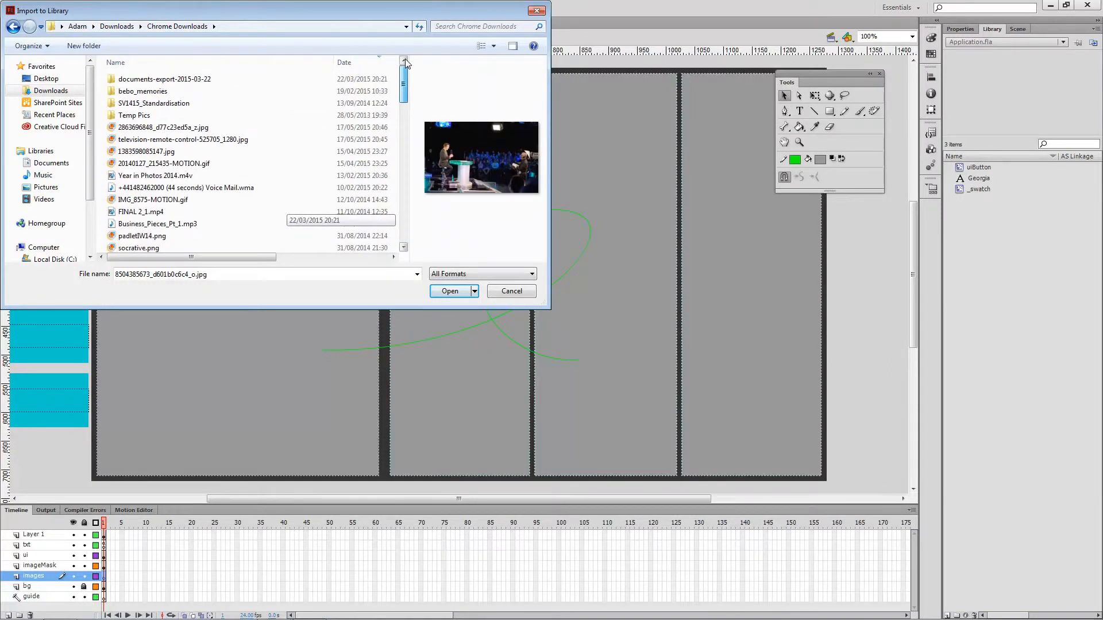
left_click(198, 129)
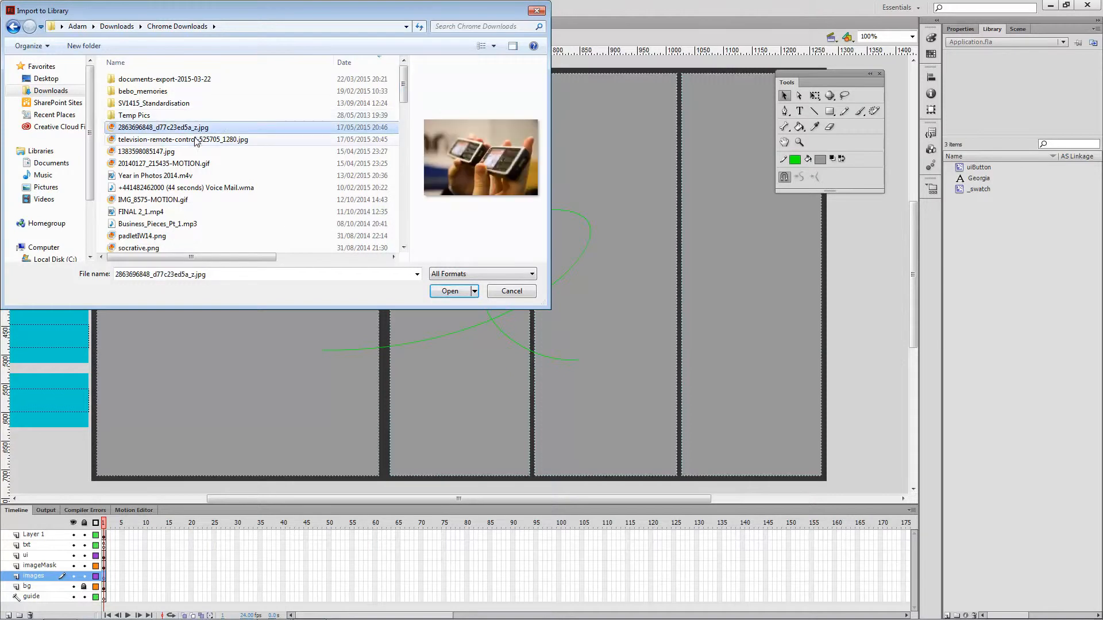
left_click(199, 139)
left_click(180, 161)
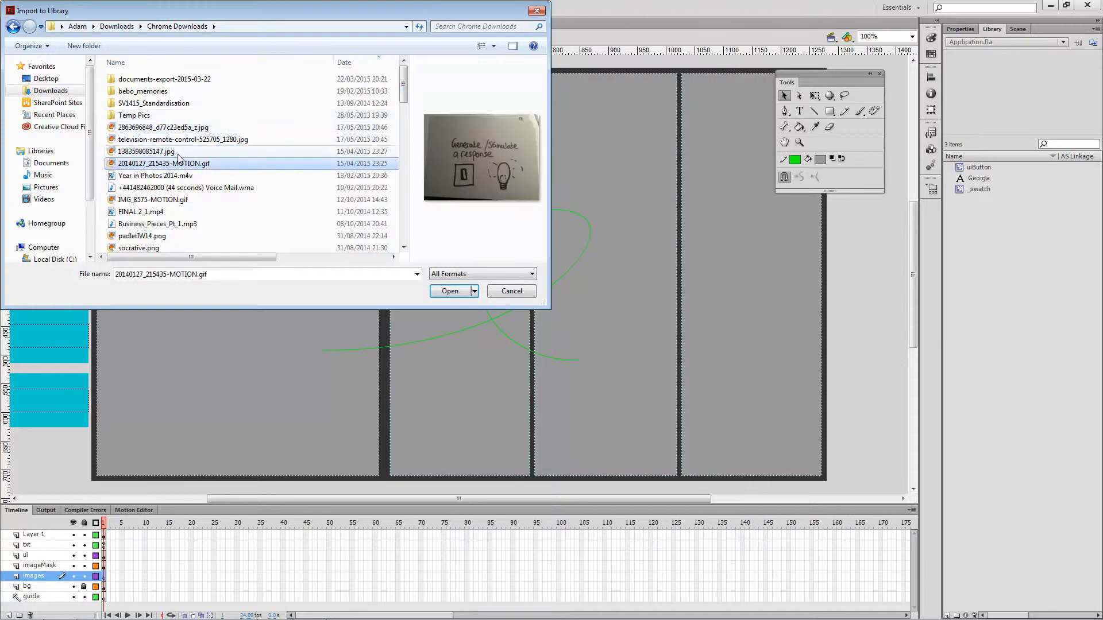
left_click(180, 152)
left_click(182, 139)
left_click(184, 128)
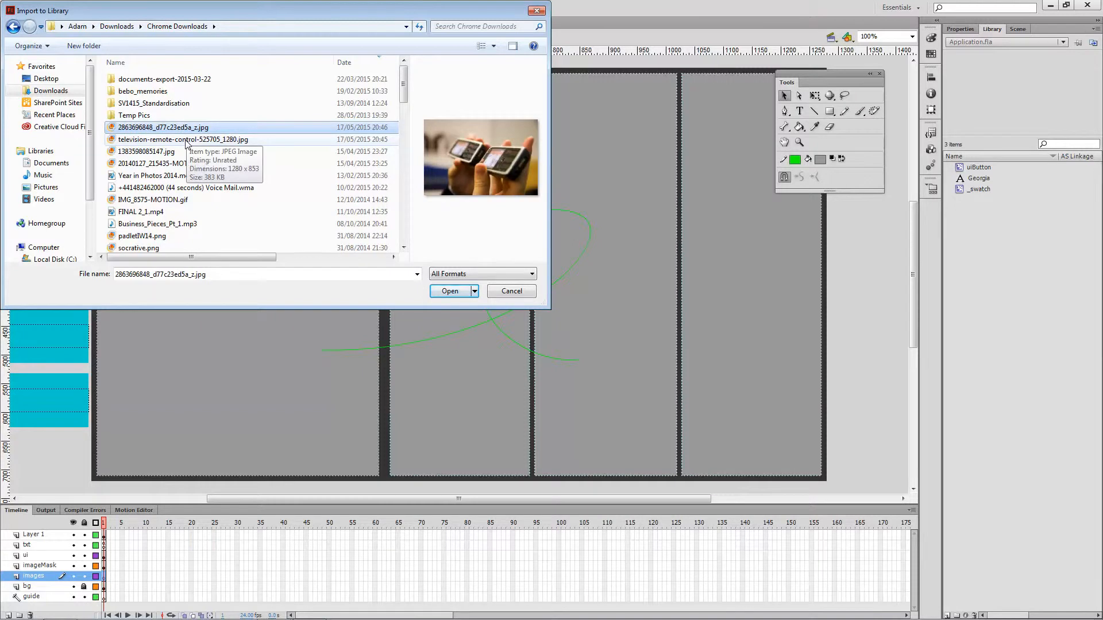
left_click(185, 140)
left_click(178, 127)
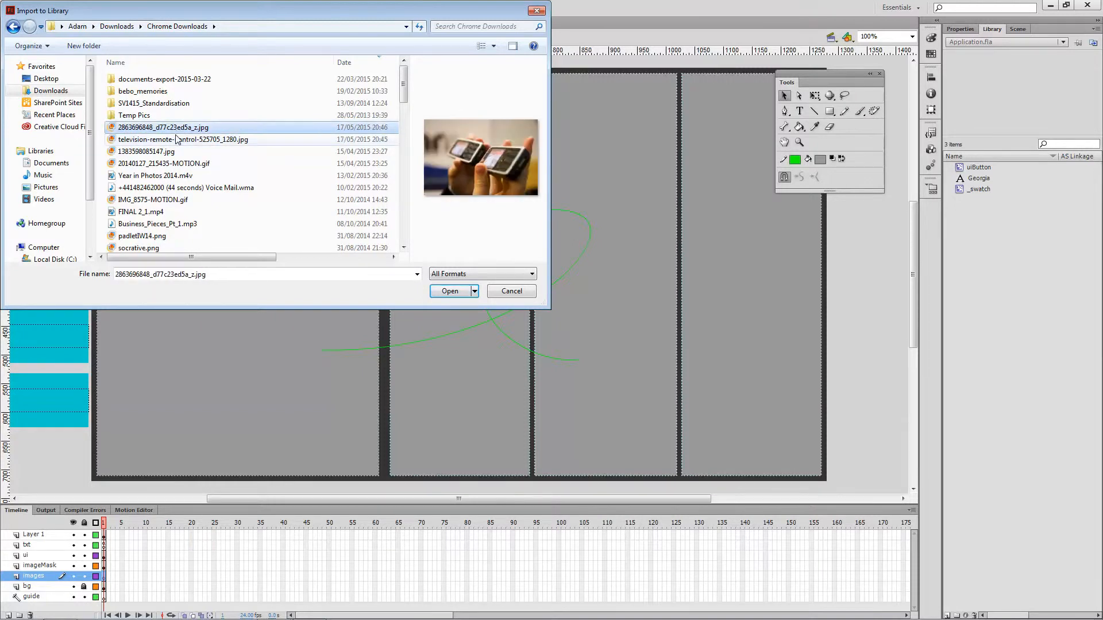
left_click(177, 140)
left_click(178, 127)
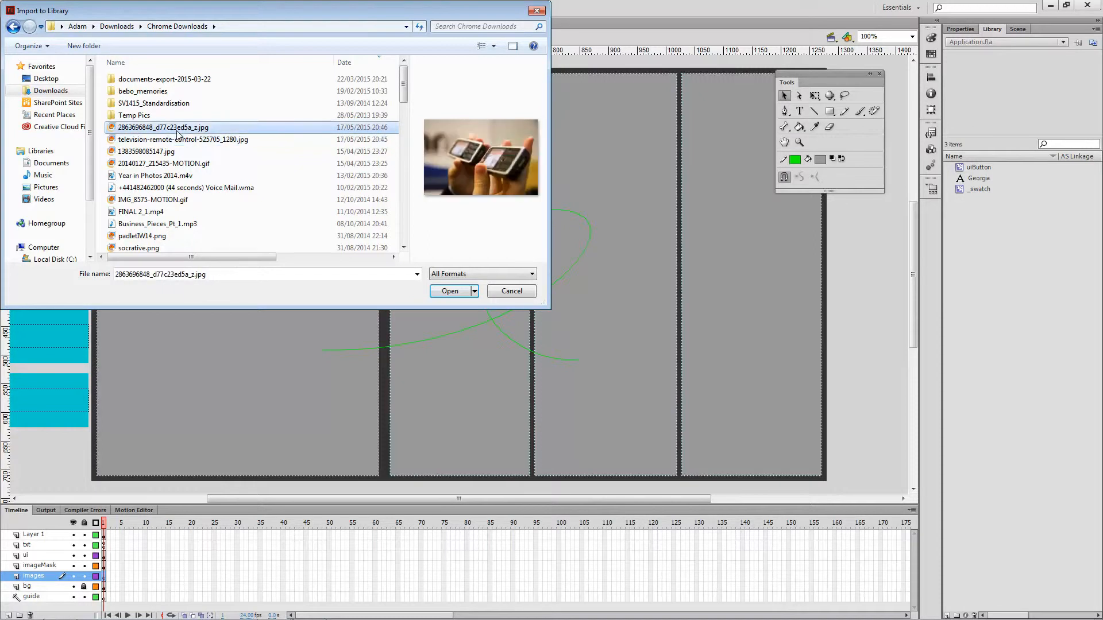
left_click(451, 291)
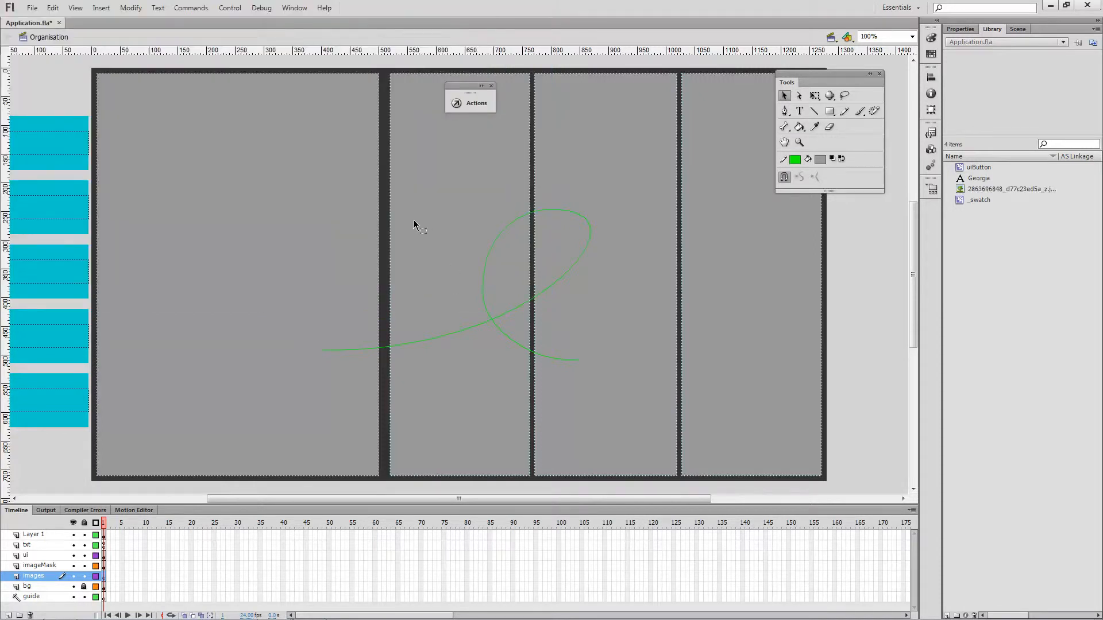
Step: Import television-remote-control-525705_1280.jpg into the library
left_click(32, 8)
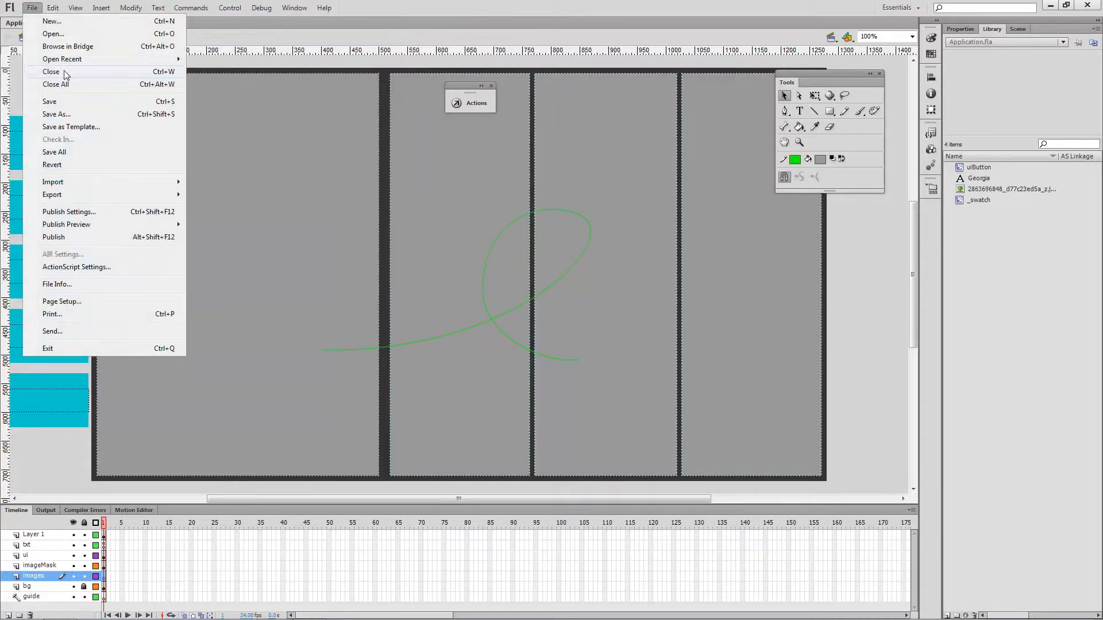
mouse_move(69, 181)
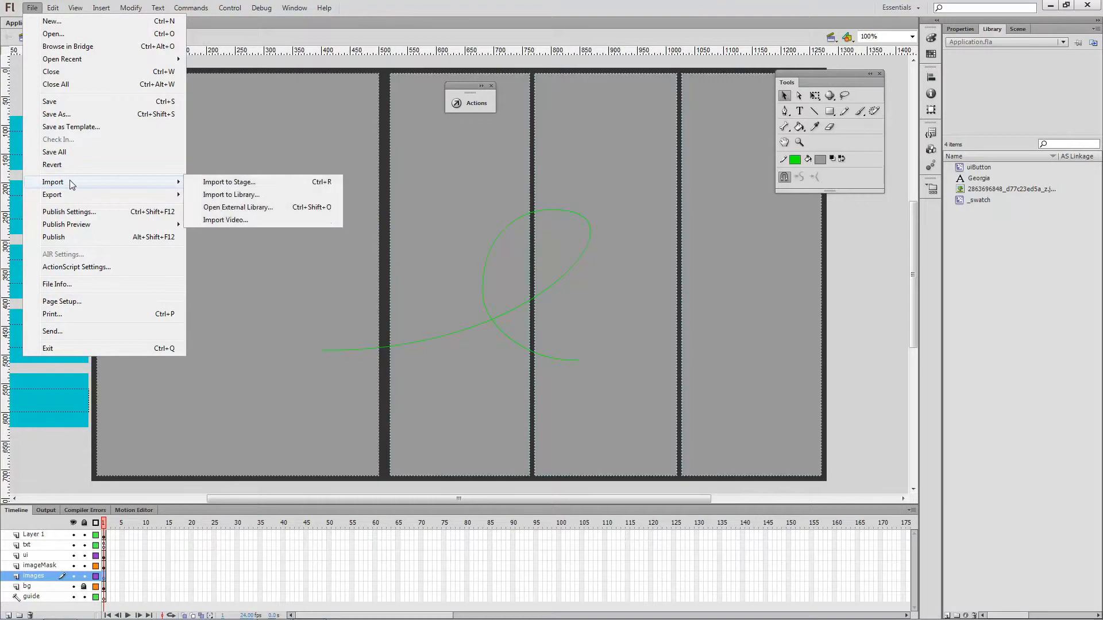
left_click(236, 195)
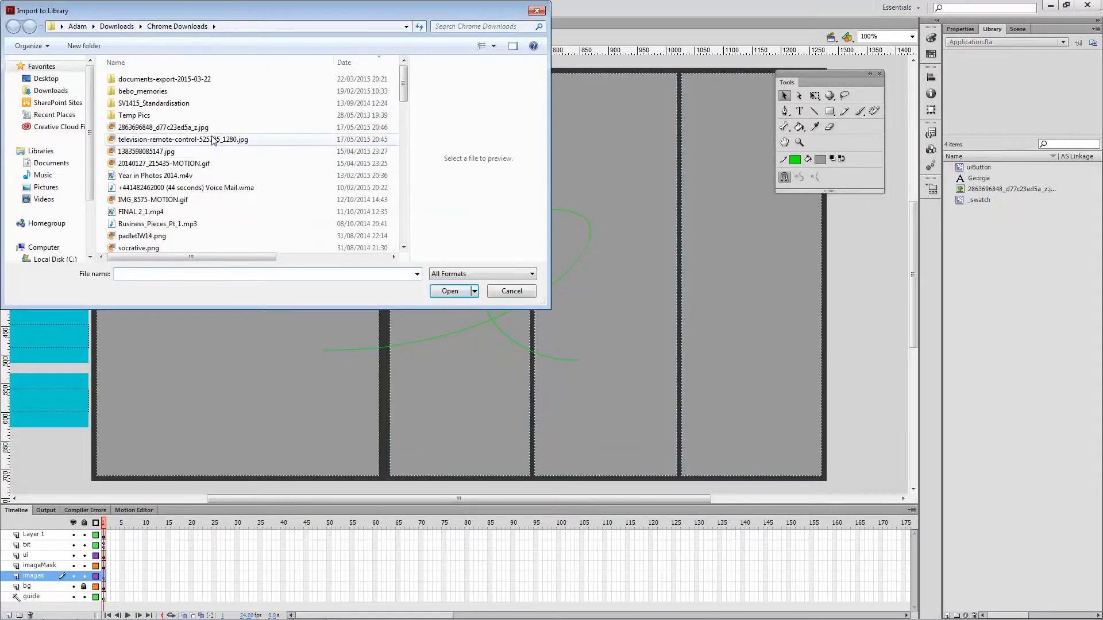
left_click(213, 140)
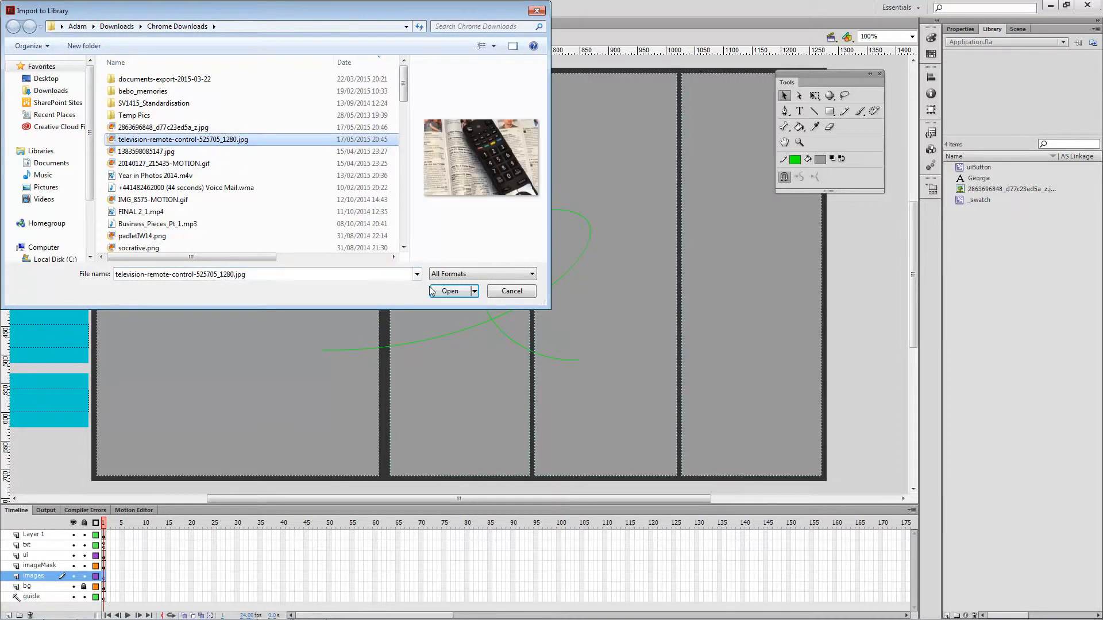
left_click(446, 291)
left_click(32, 8)
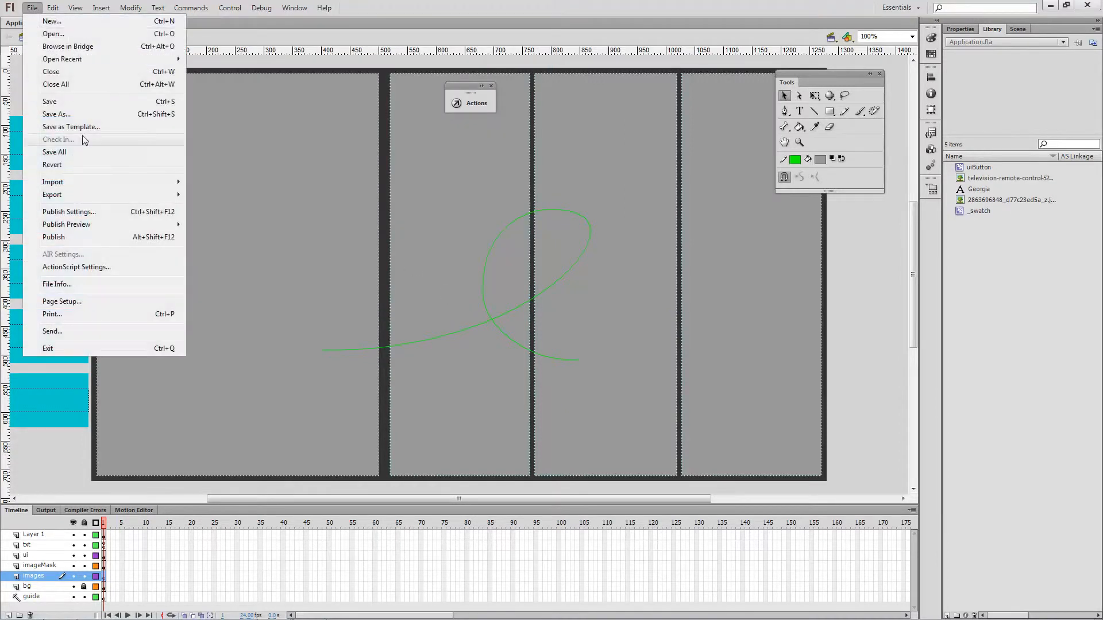
mouse_move(95, 180)
left_click(224, 184)
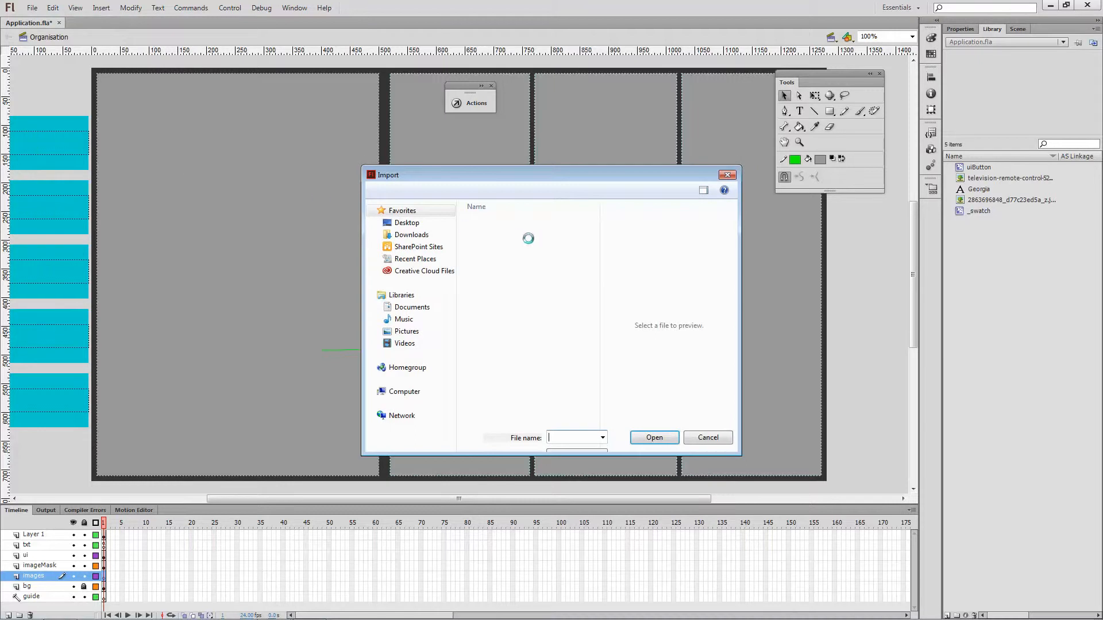
left_click_drag(404, 83, 404, 224)
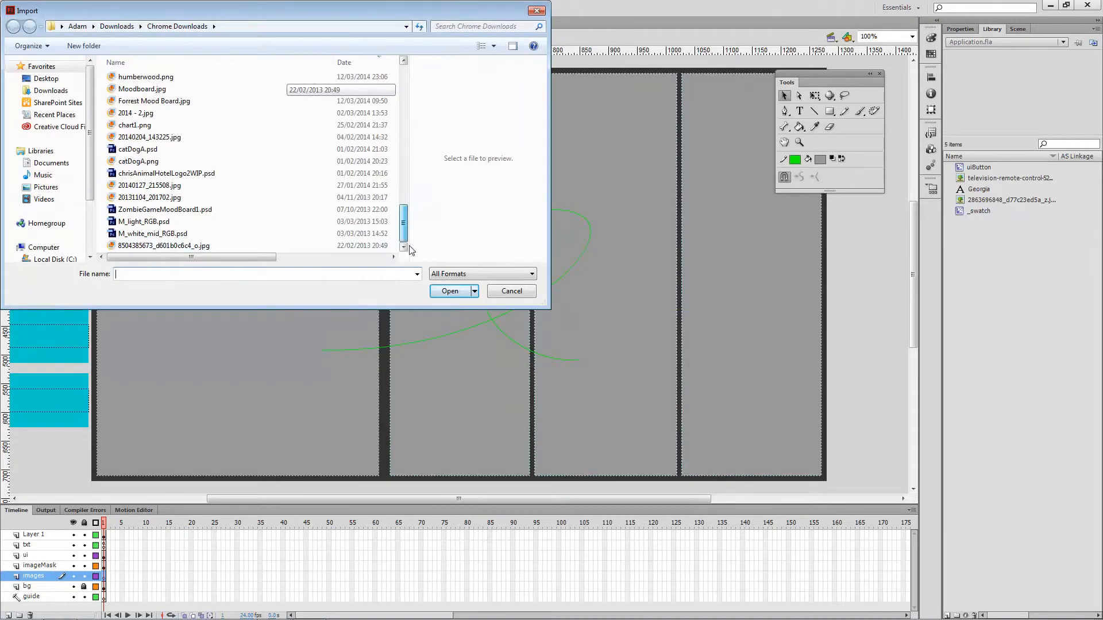
left_click(298, 246)
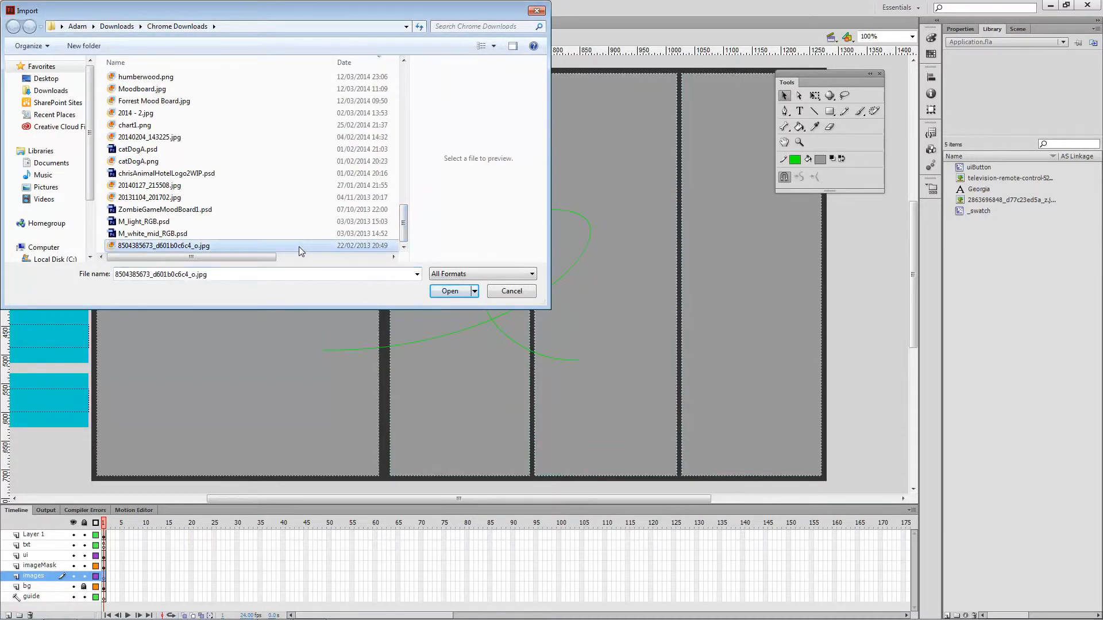
left_click(450, 292)
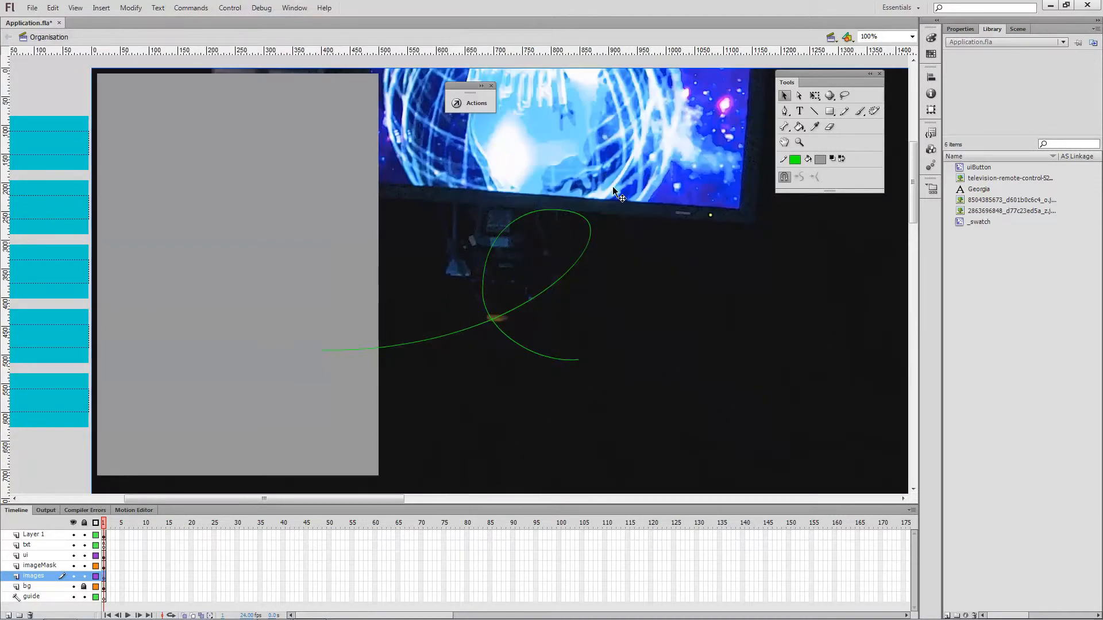
Step: Delete the oversized studio photo from the stage and compare the library previews of the three imported photos
key("Delete")
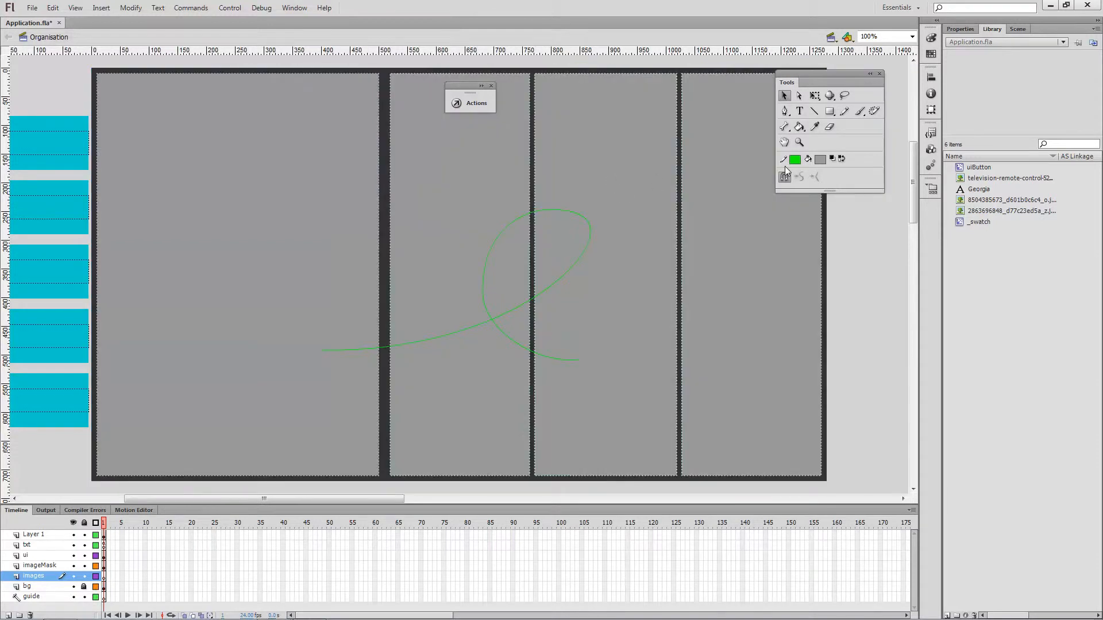
left_click(972, 179)
left_click(977, 200)
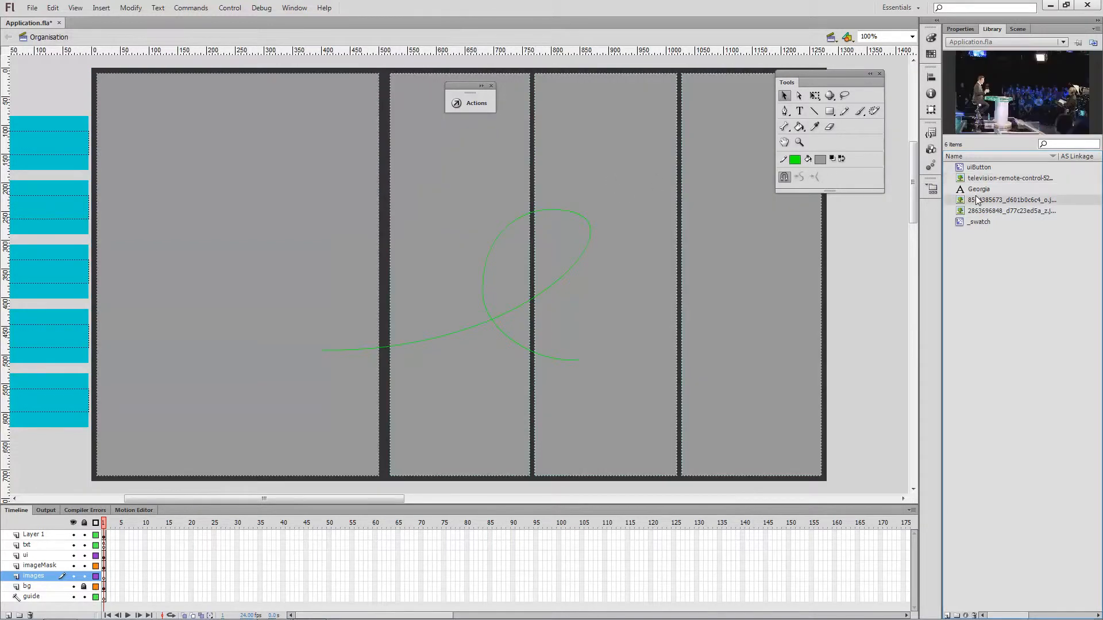
left_click(968, 211)
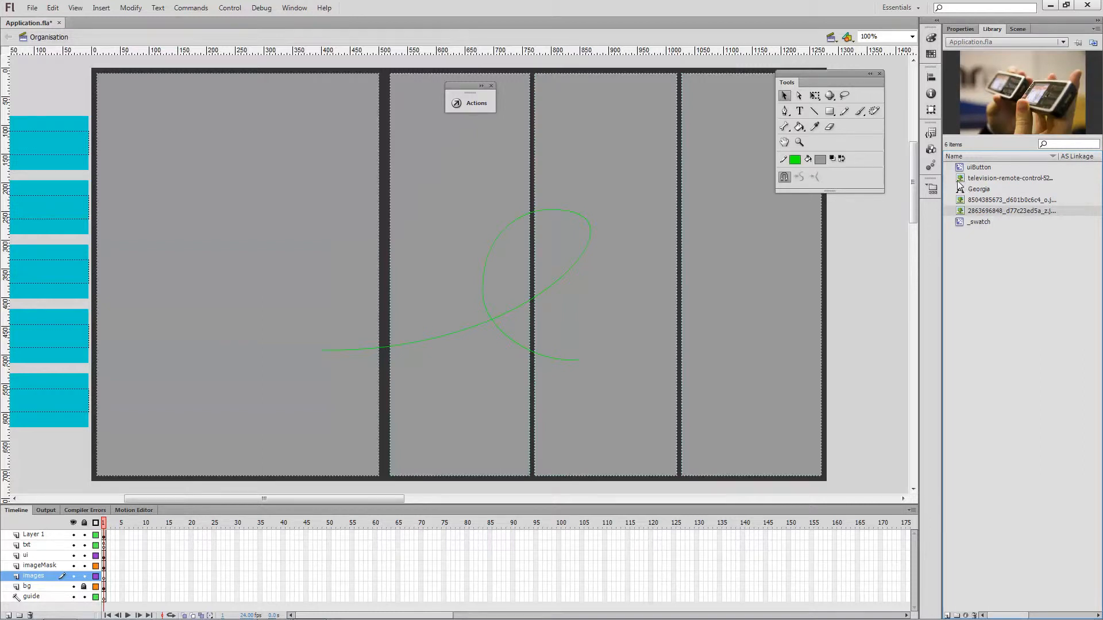
left_click(960, 201)
left_click(961, 180)
left_click(963, 201)
left_click(964, 208)
left_click(960, 180)
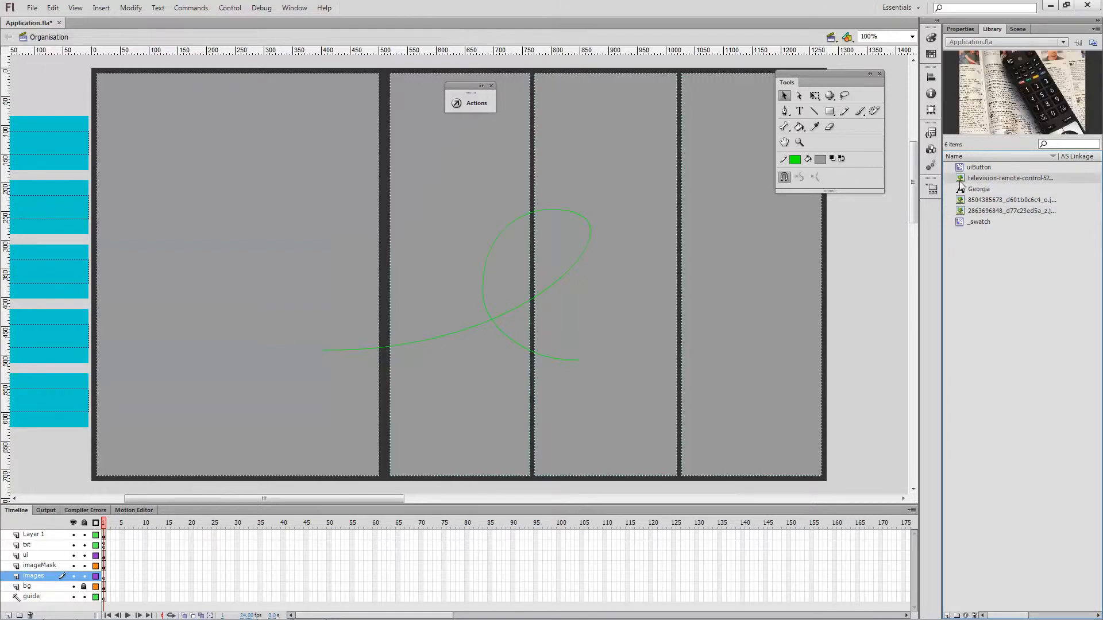
Step: Copy the large first panel shape on the imageMask layer
left_click(786, 97)
key("space")
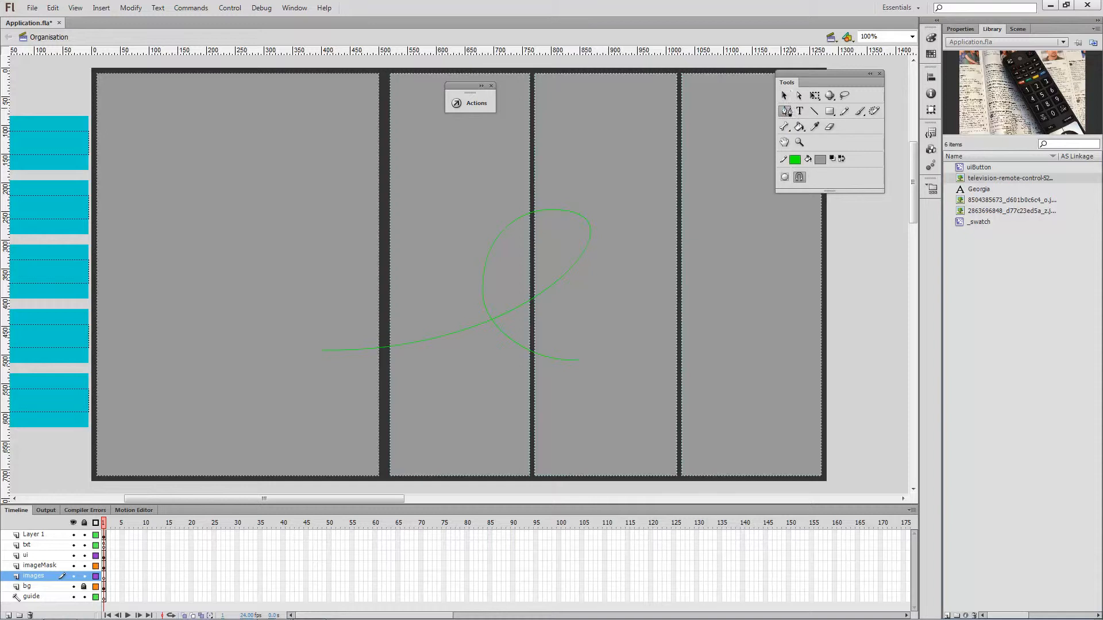
left_click(298, 181)
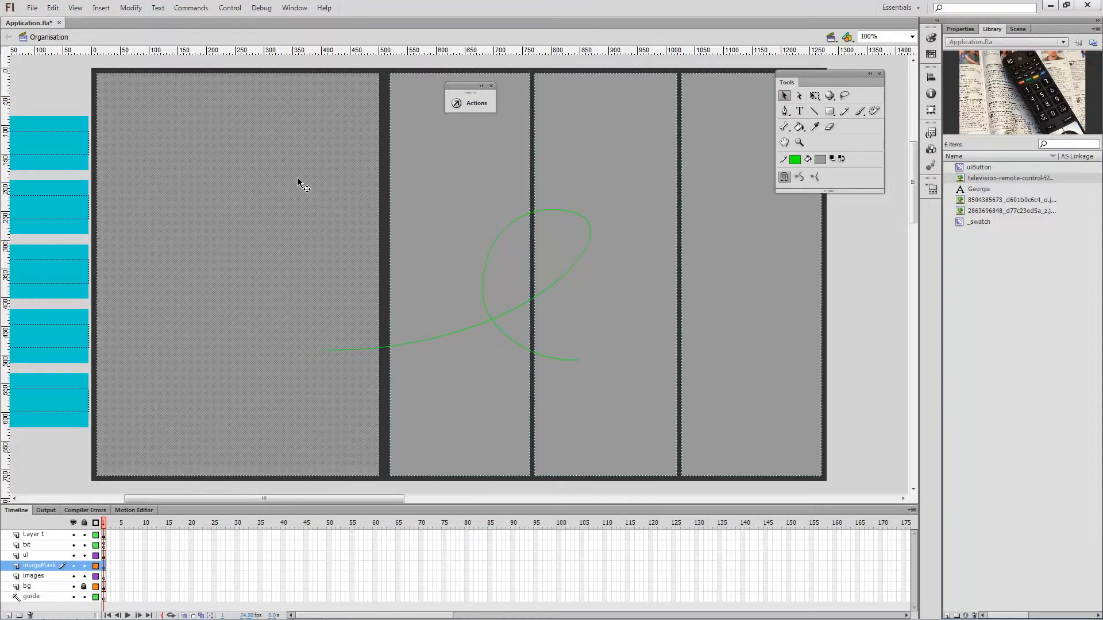
right_click(298, 182)
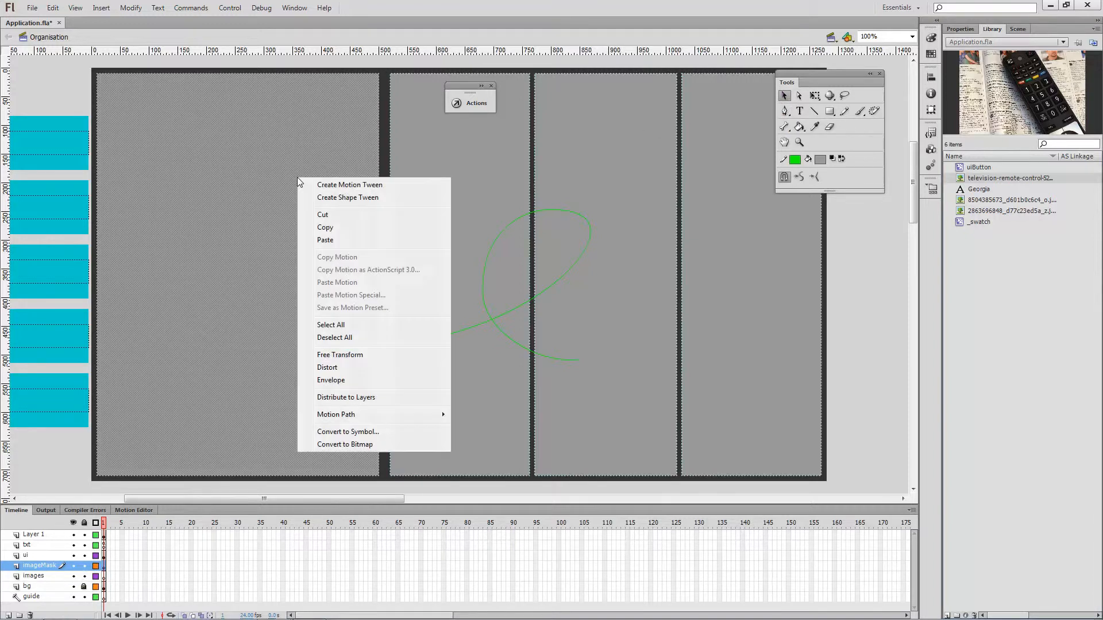
left_click(330, 227)
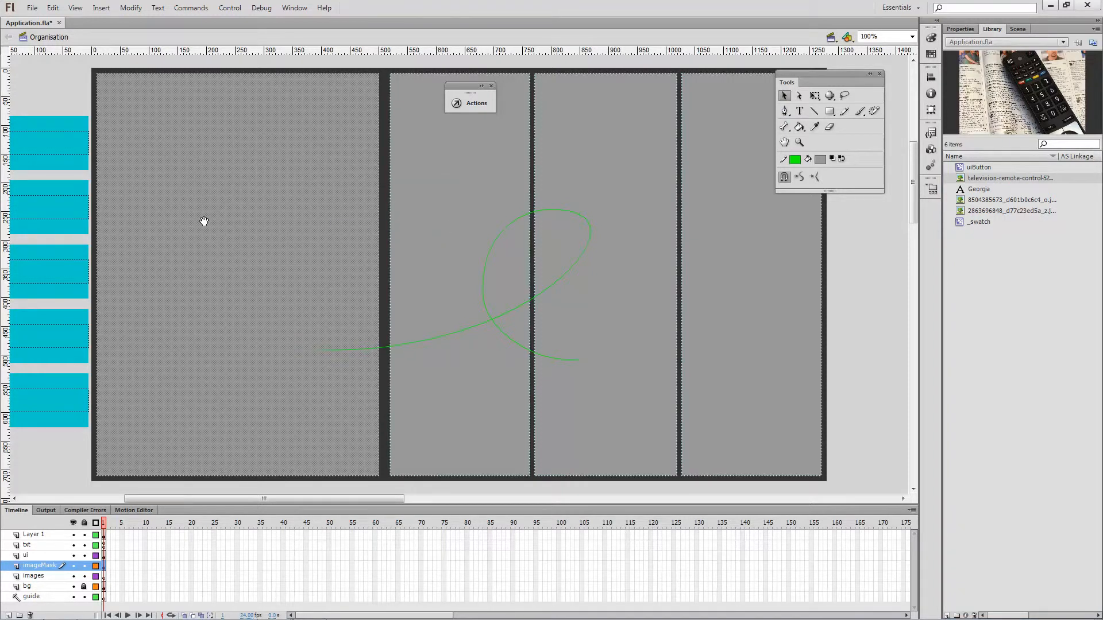
Step: Create a new movie clip symbol named imageHolder in the library
left_click(1093, 29)
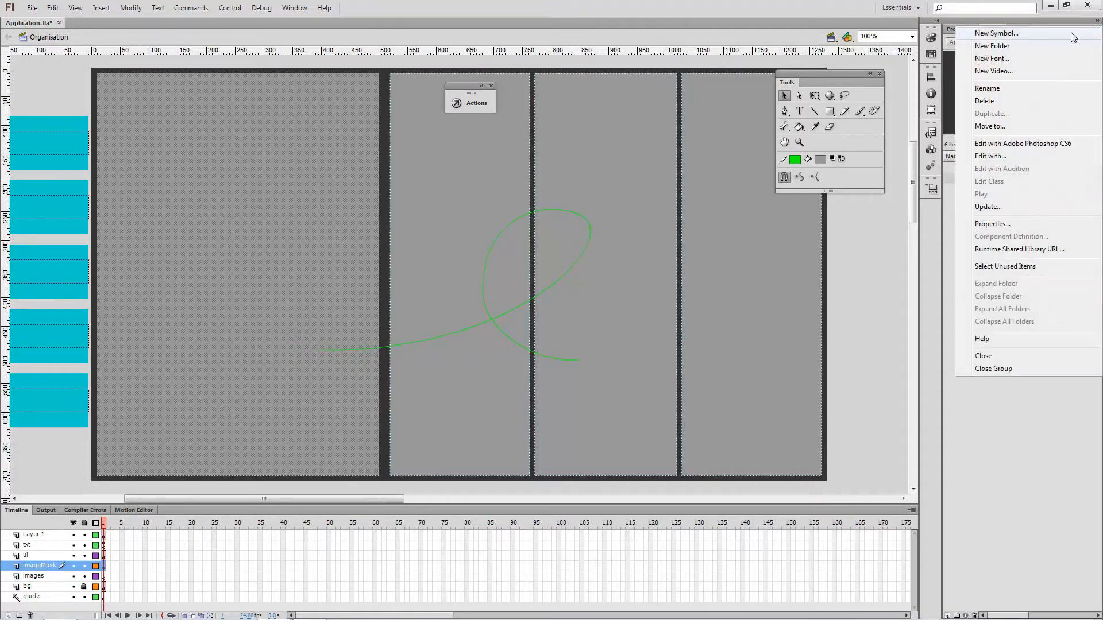
left_click(1070, 33)
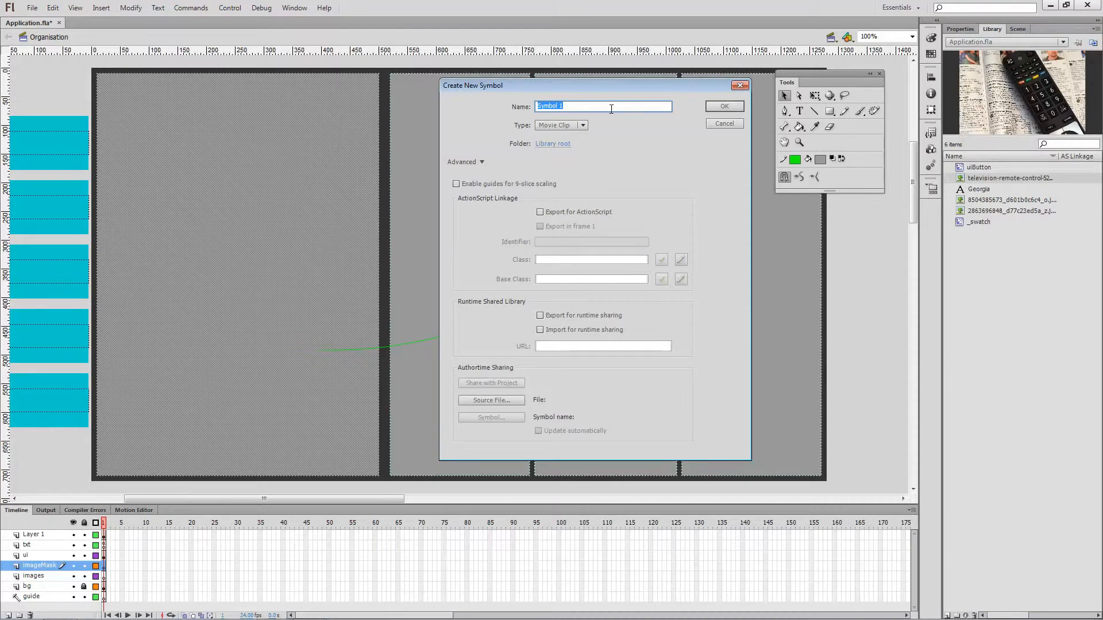
type("imageHolder")
left_click(716, 111)
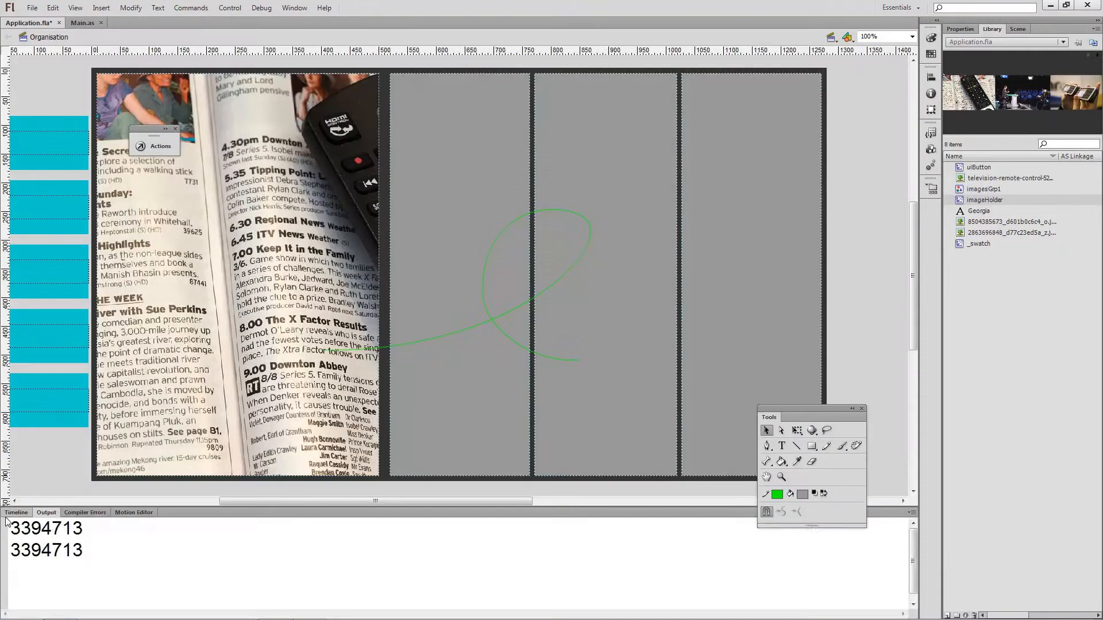
Step: Unlock the imageMask and images layers and open the imageHolder clip on the images layer for editing in place
left_click(16, 513)
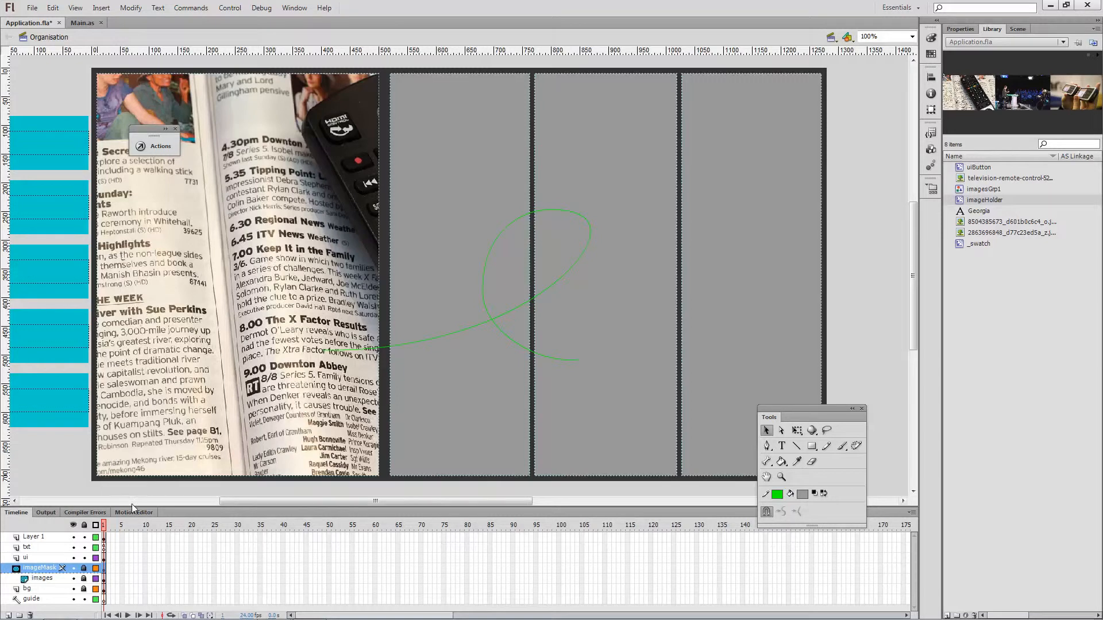
left_click(84, 568)
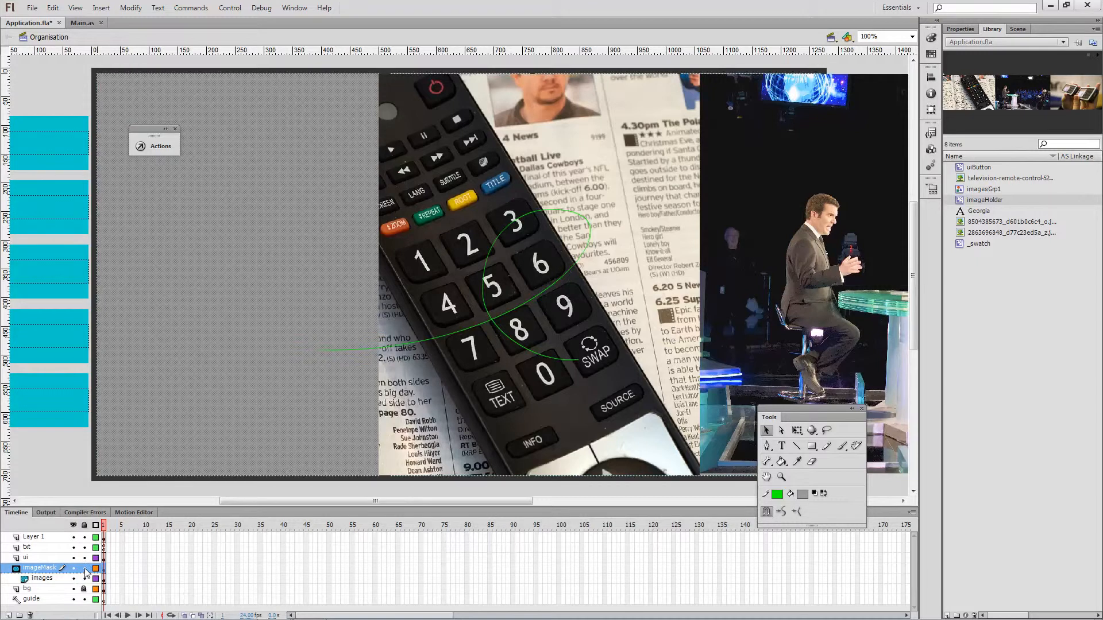
left_click(64, 578)
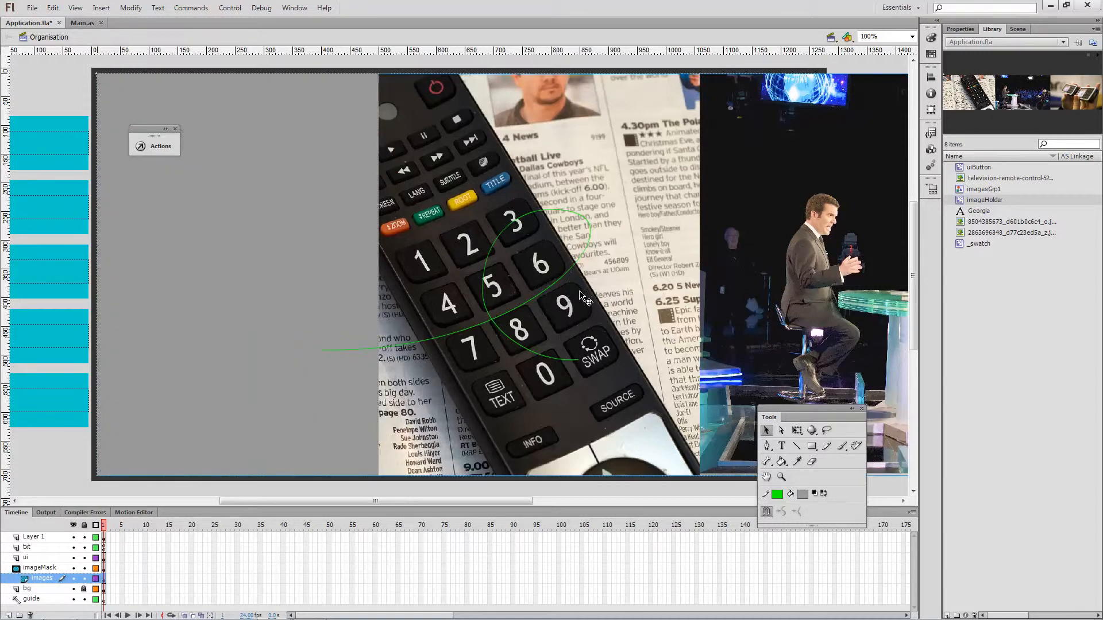
double_click(513, 248)
left_click_drag(449, 503, 455, 503)
Step: At frame 240 of imageHolder, move the photo strip right until its end meets the large panel's right edge
left_click_drag(104, 528, 881, 493)
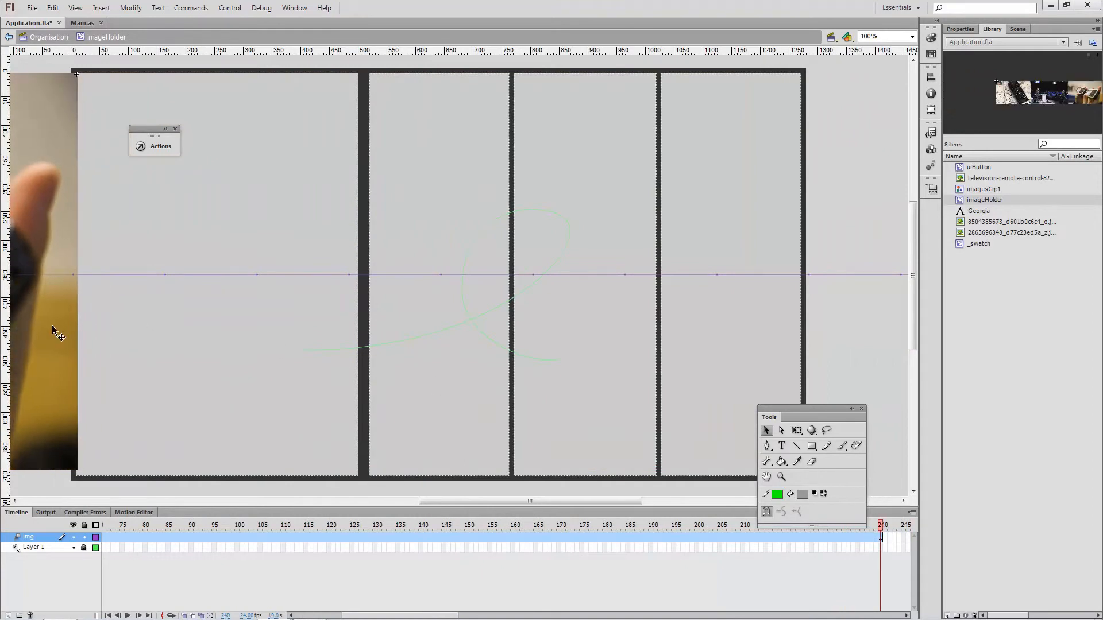
left_click_drag(52, 326, 333, 331)
left_click_drag(439, 499, 363, 499)
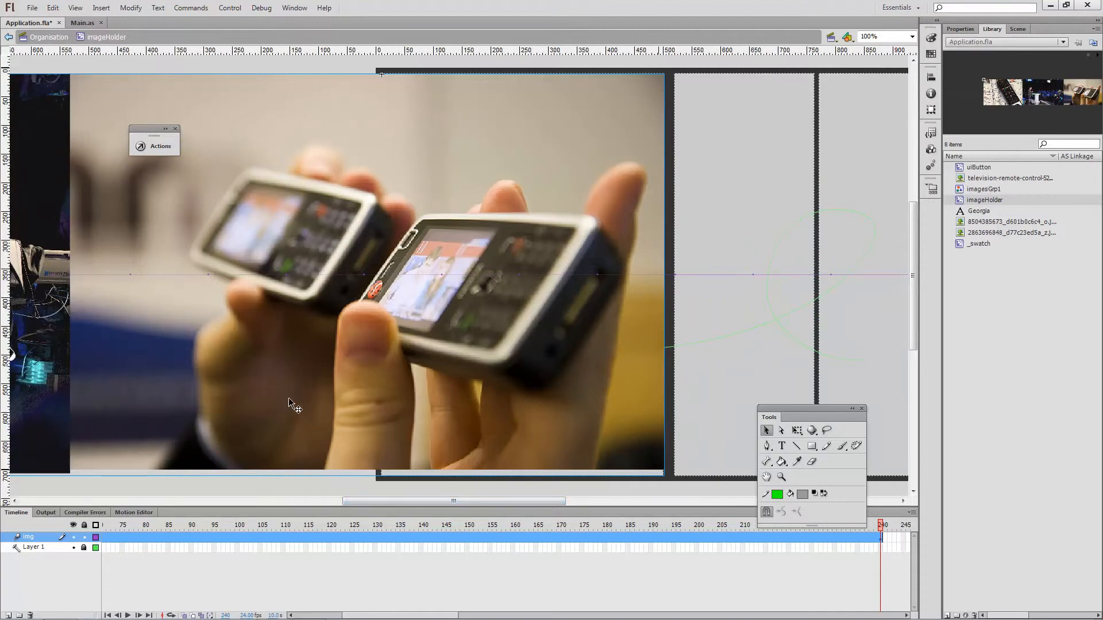
Step: Inside the imagesGrp1 group, enlarge the phones photo with Free Transform until its lower edge reaches the bottom of the panel
double_click(292, 404)
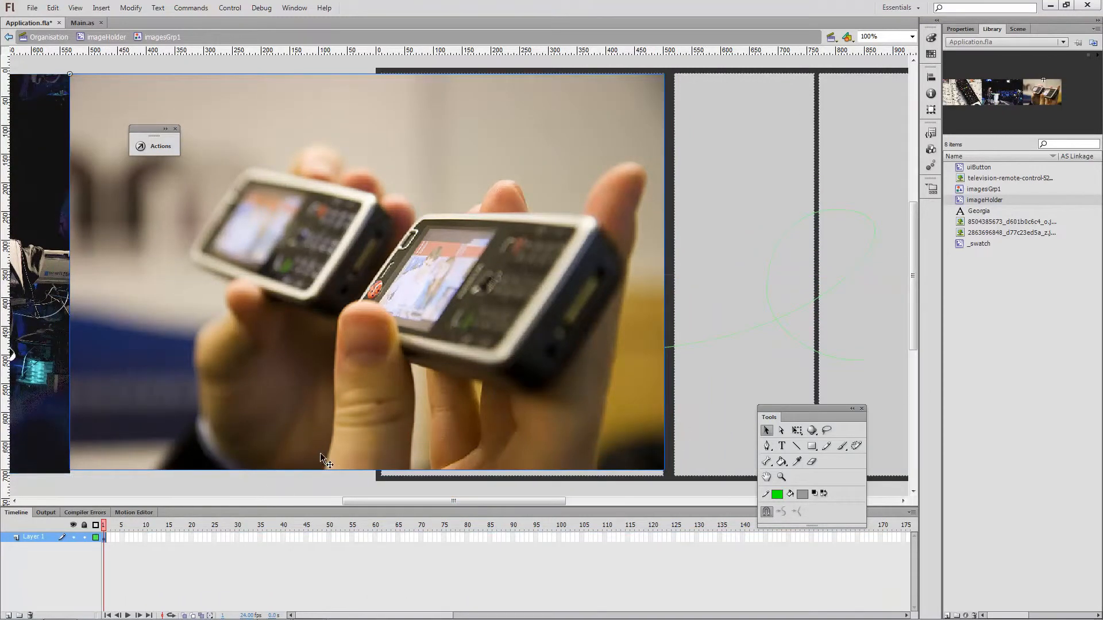
left_click(795, 431)
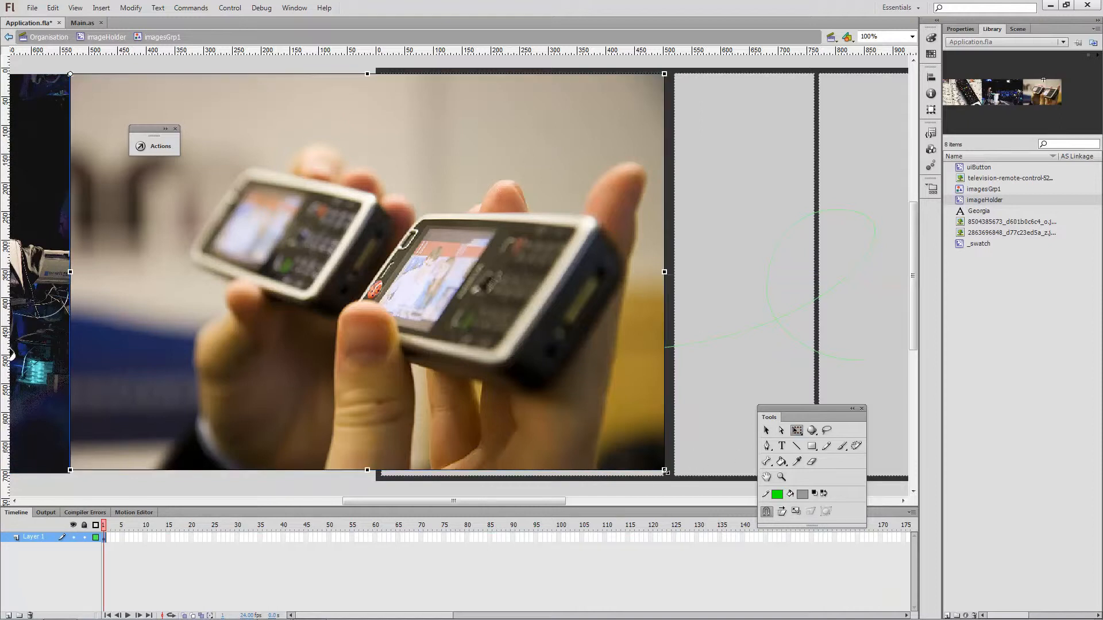
left_click_drag(665, 471, 695, 474)
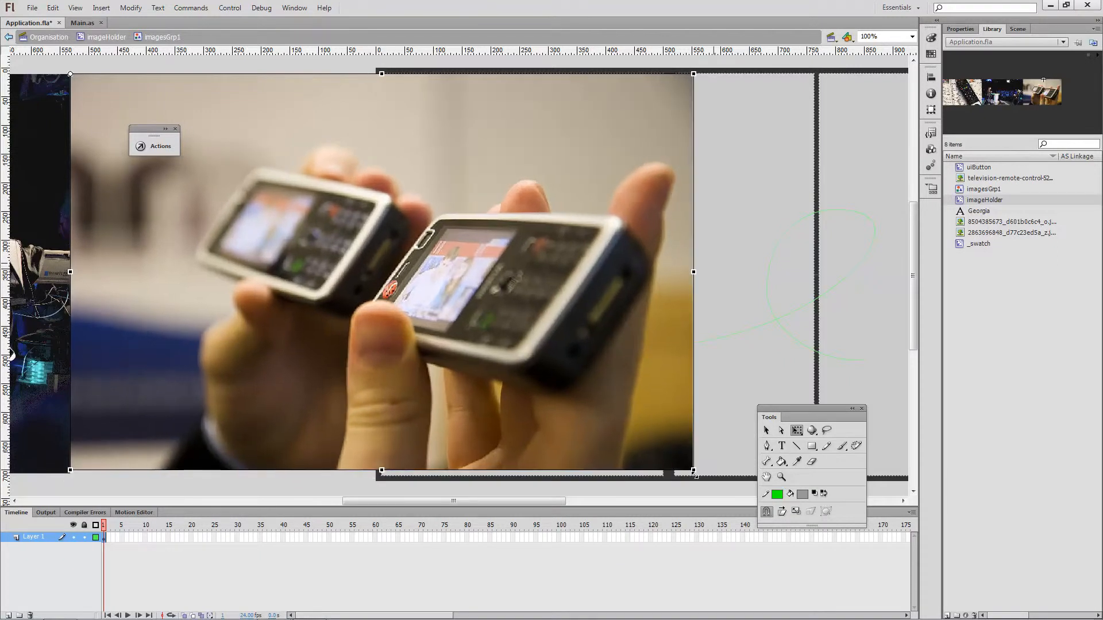
key("ctrl+z")
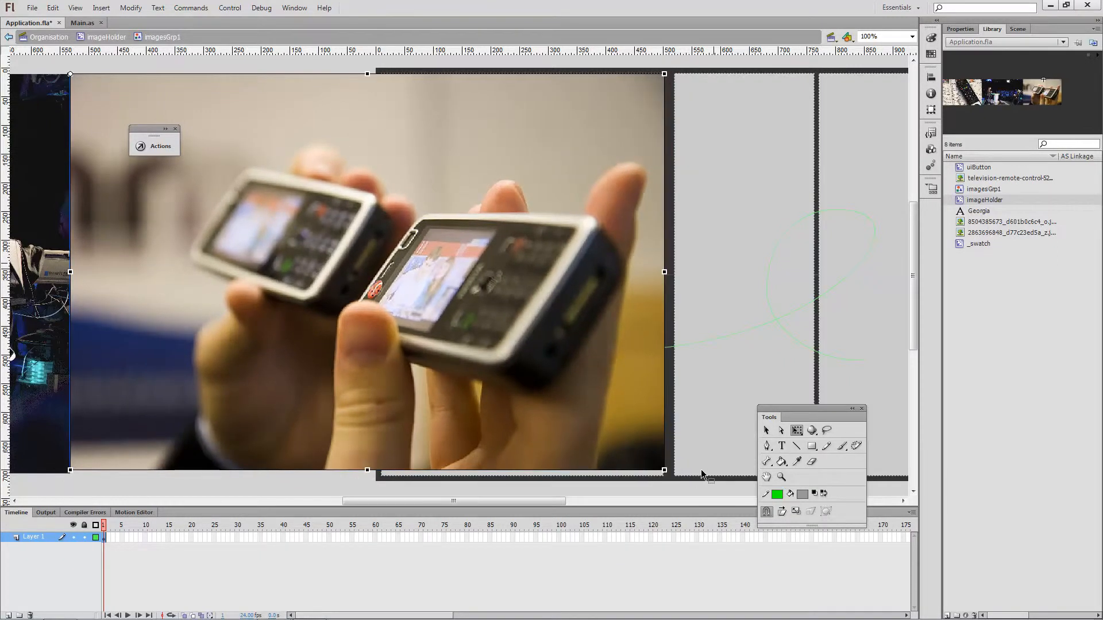
key("ctrl+equal")
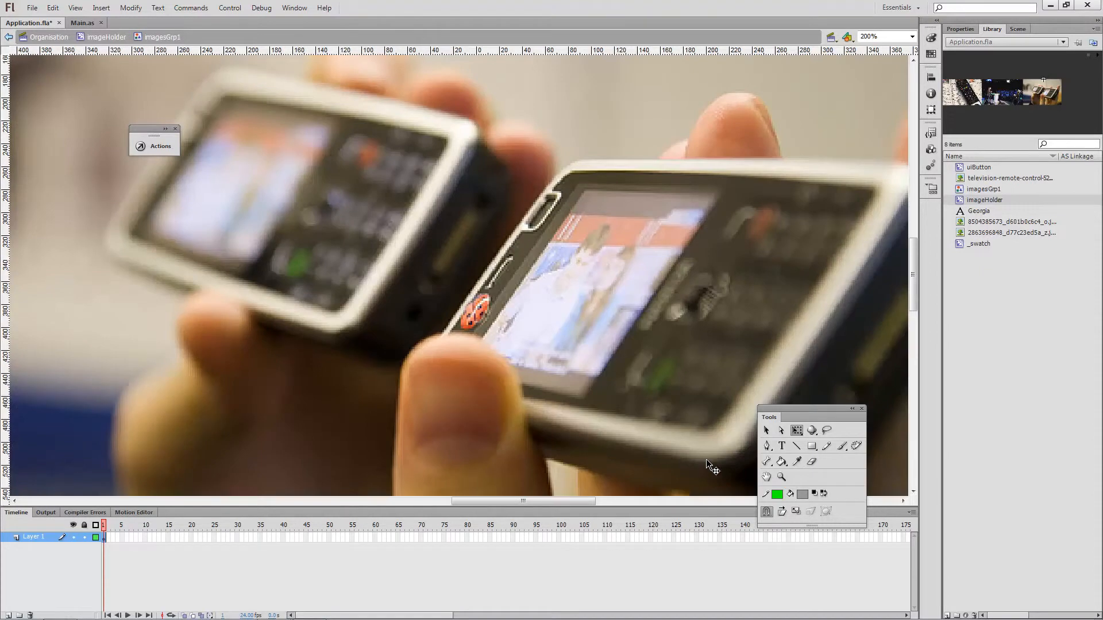
scroll(700, 470, "down", 5)
left_click_drag(522, 494, 429, 500)
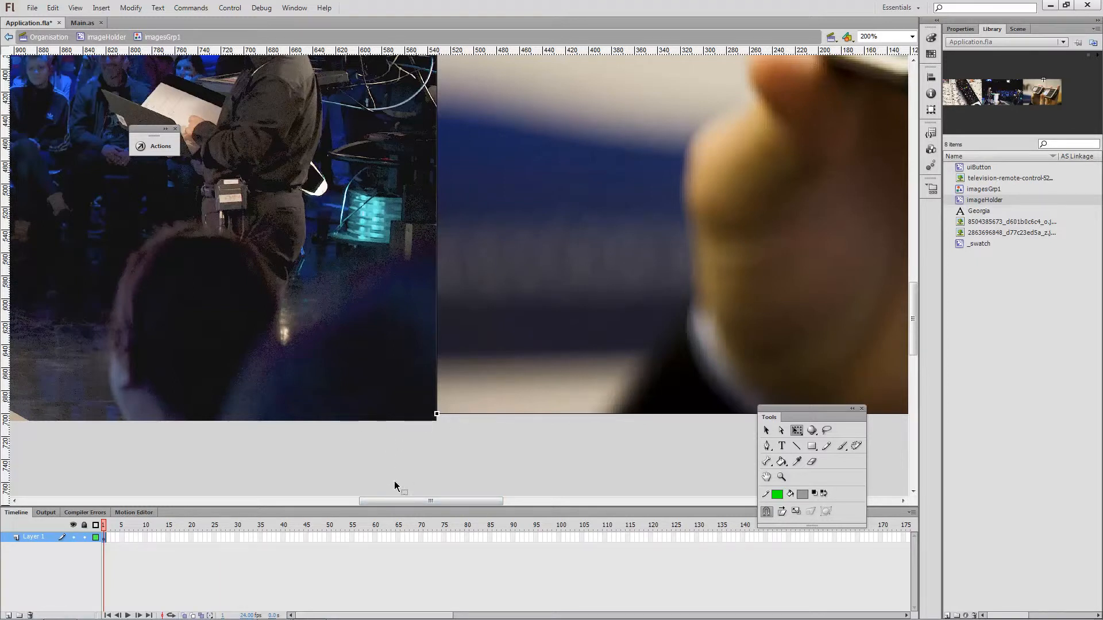
left_click_drag(394, 500, 546, 485)
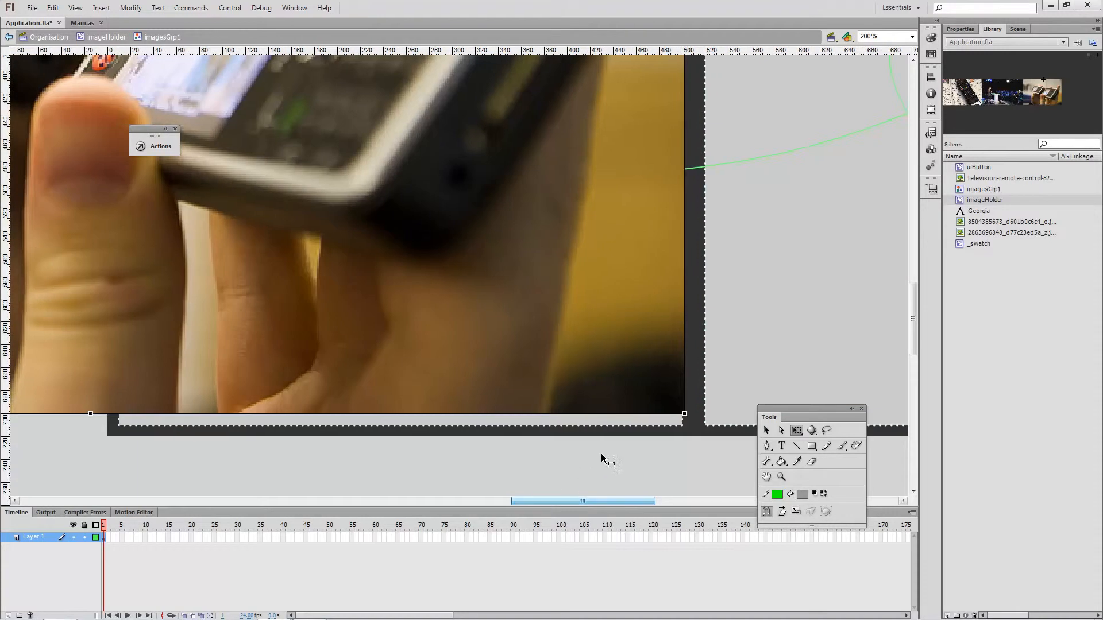
left_click_drag(683, 414, 704, 429)
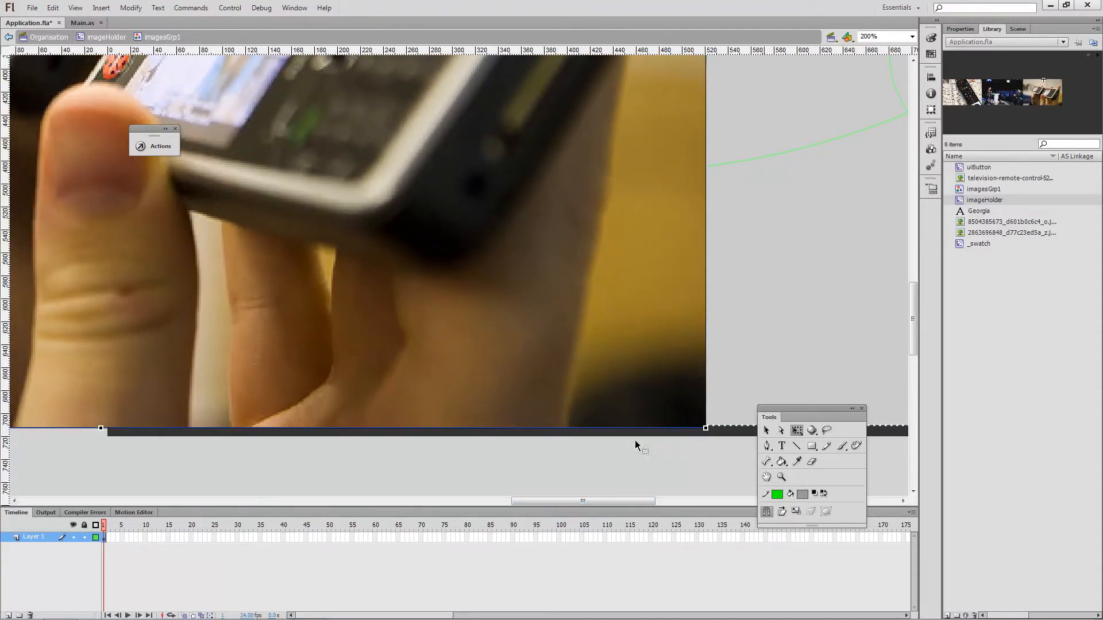
left_click_drag(570, 502, 345, 502)
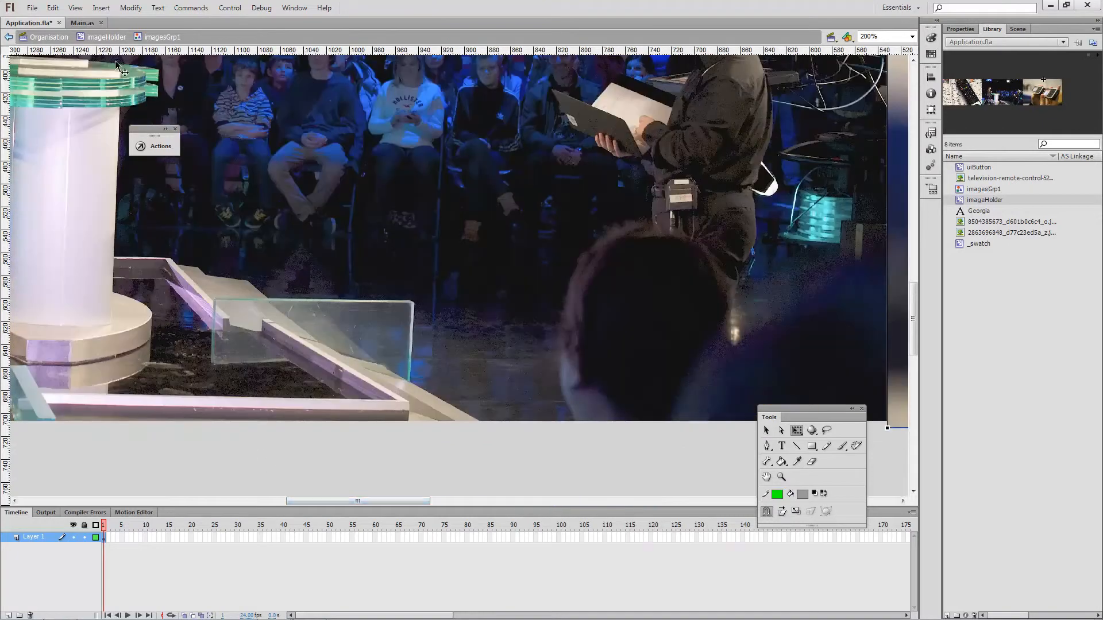
Step: Return to the Organisation scene and lock the imageMask and images layers
left_click(107, 37)
left_click(48, 37)
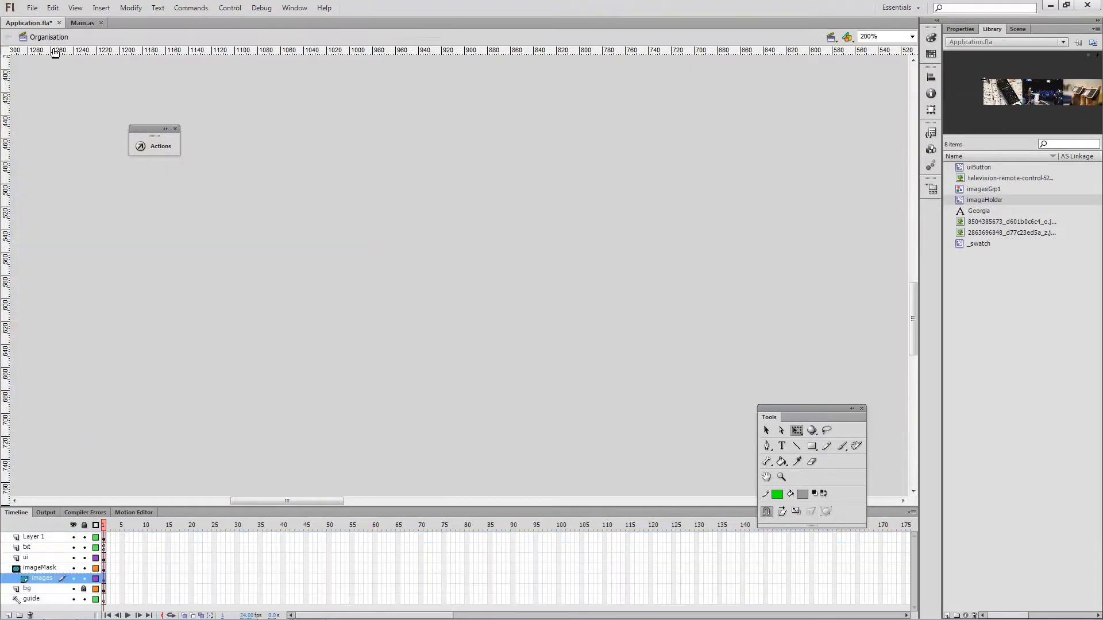
left_click(84, 568)
left_click(84, 578)
Step: Test the movie to check the photos moving behind the large panel's mask, close the preview and show the timeline
key("ctrl+Return")
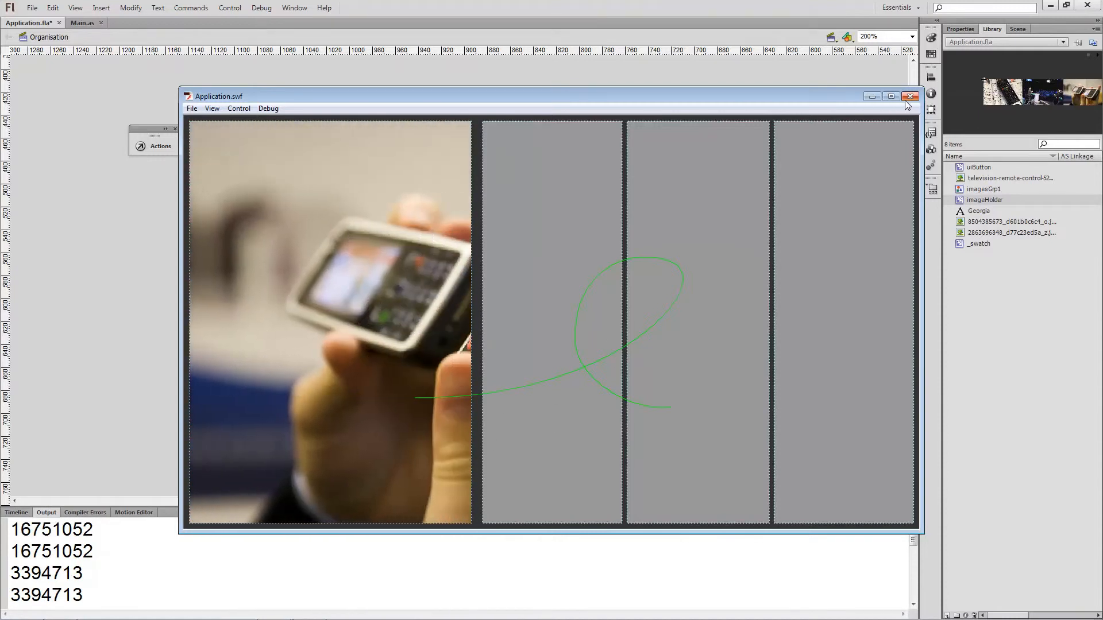
left_click(910, 96)
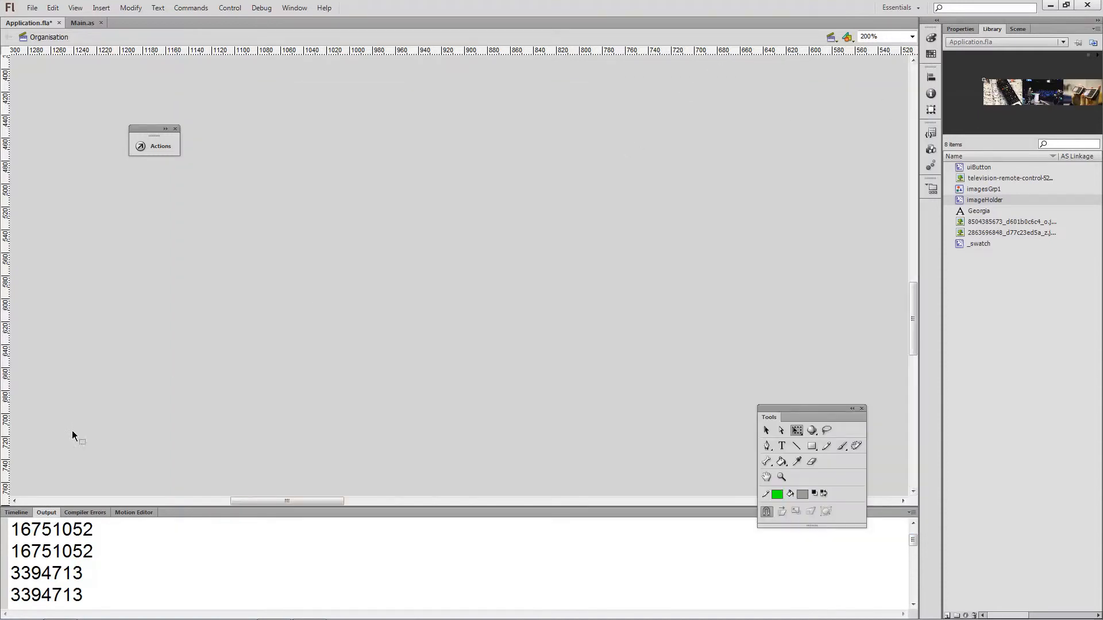
left_click(18, 512)
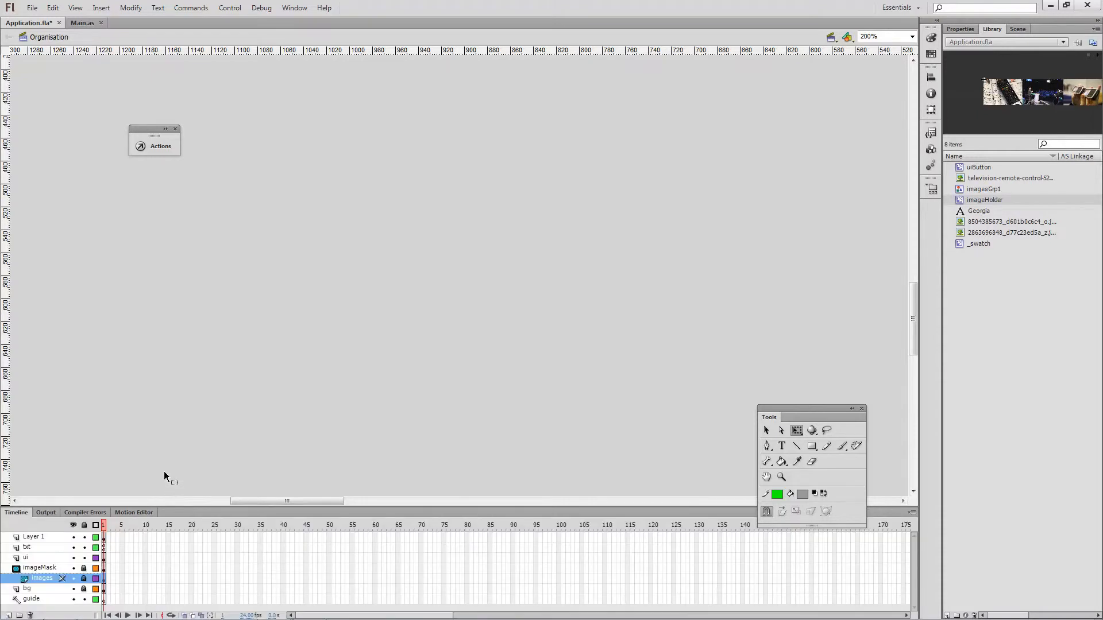
Step: Add two new layers directly above the bg layer
key("ctrl+minus")
key("ctrl+minus")
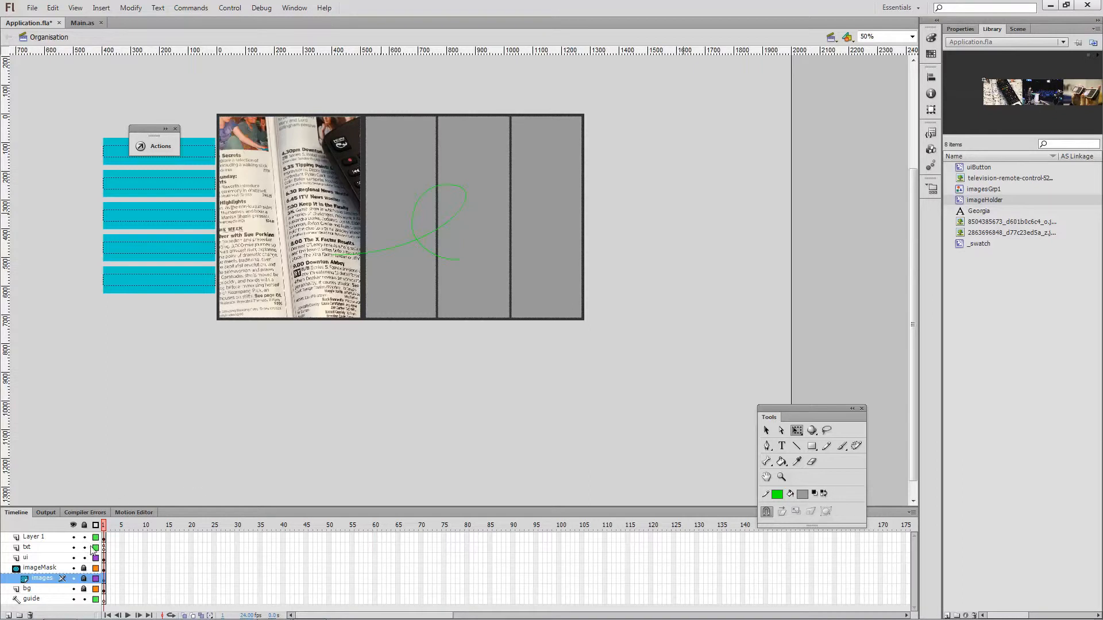
left_click(39, 586)
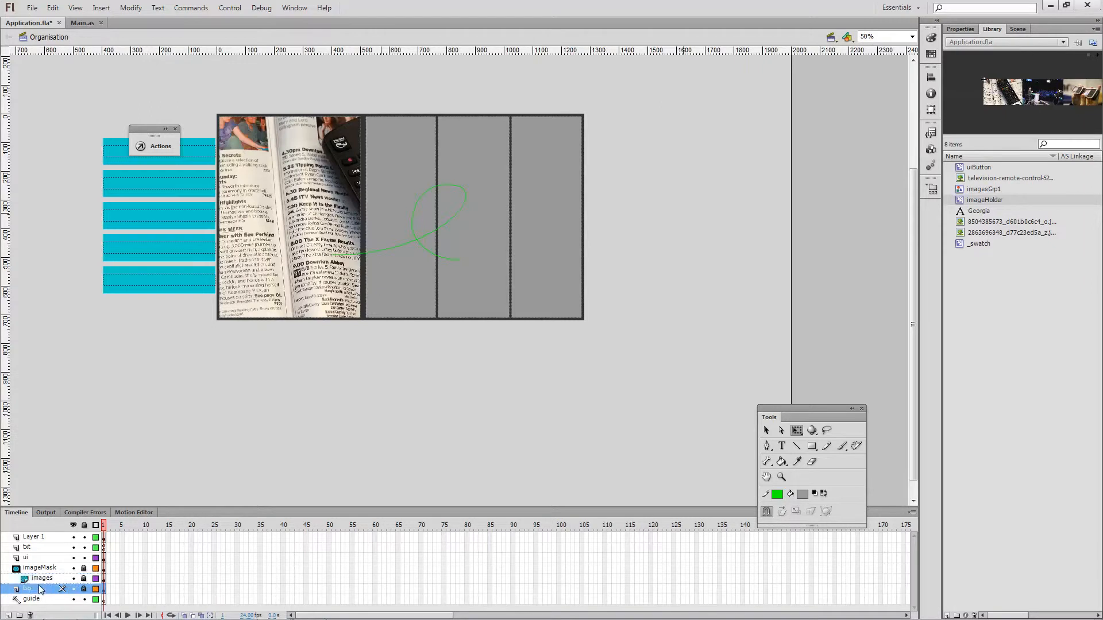
left_click(8, 615)
left_click(8, 615)
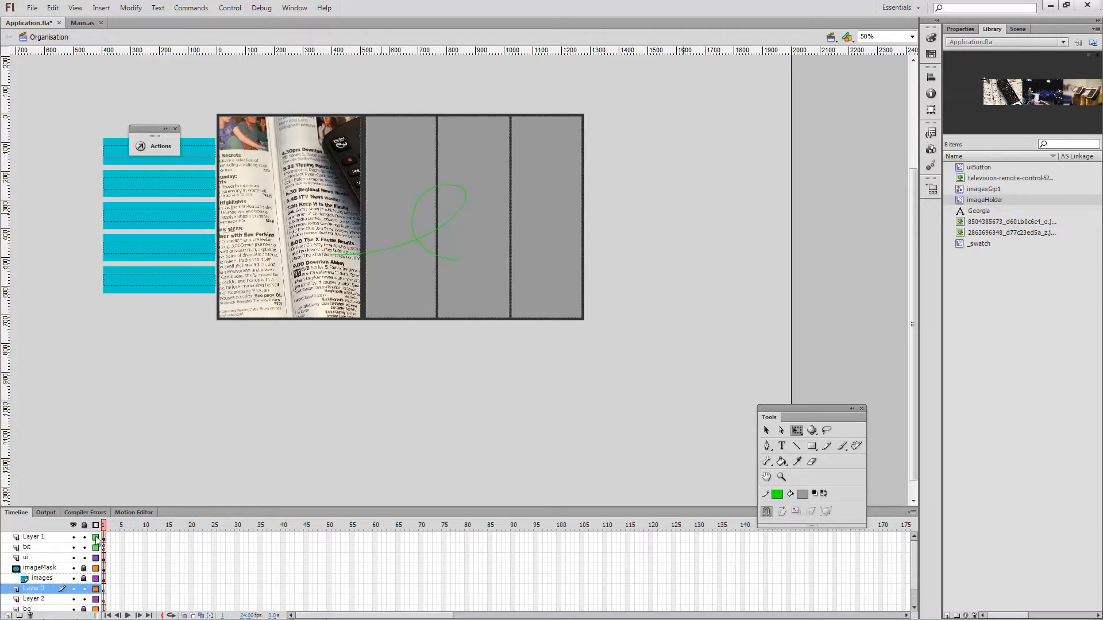
Step: Rename the upper new layer imageMask2 and the lower one images2
double_click(36, 590)
type("ima")
type("geMask2")
key("Return")
double_click(42, 599)
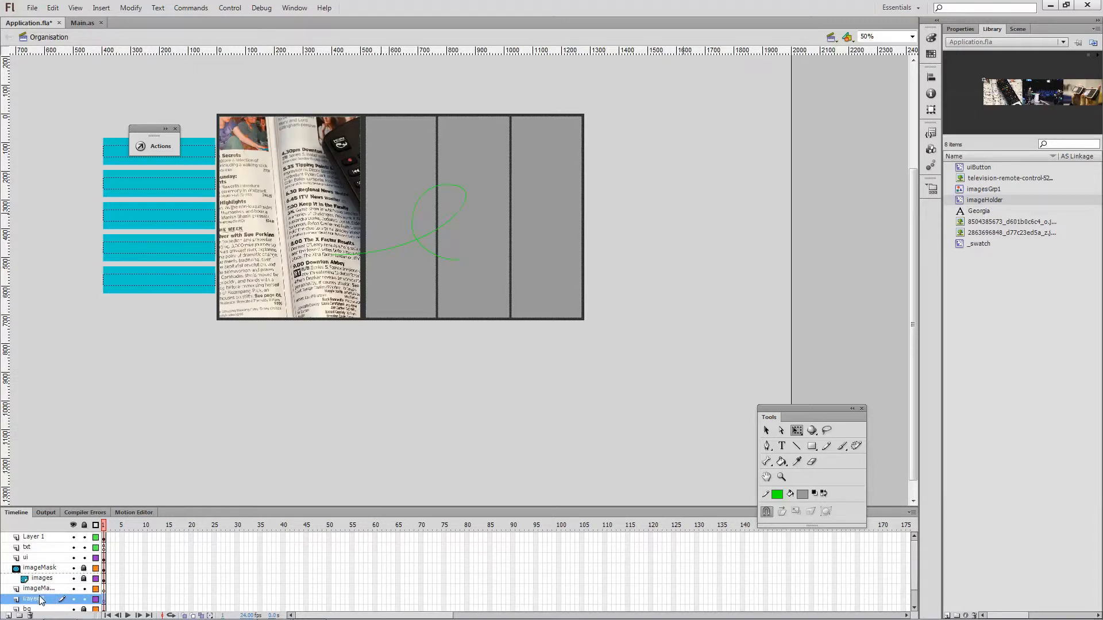
type("images2")
key("Return")
Step: Place an imageHolder instance on the images2 layer and shift it left until the studio photo starts at the large panel's right edge
left_click_drag(970, 204, 684, 221)
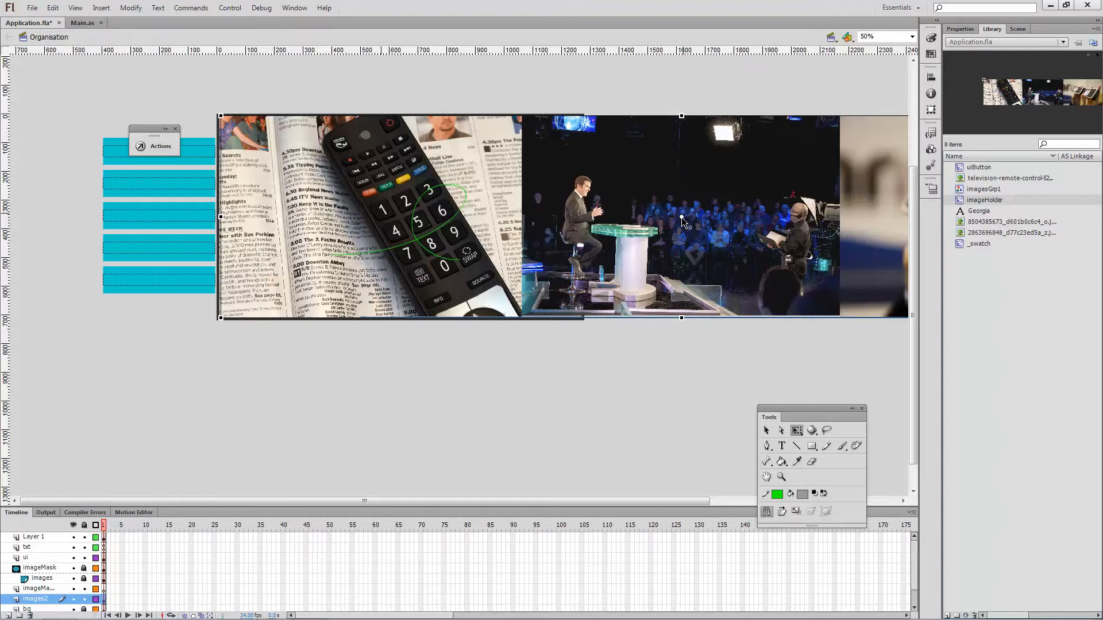
left_click_drag(703, 249, 527, 253)
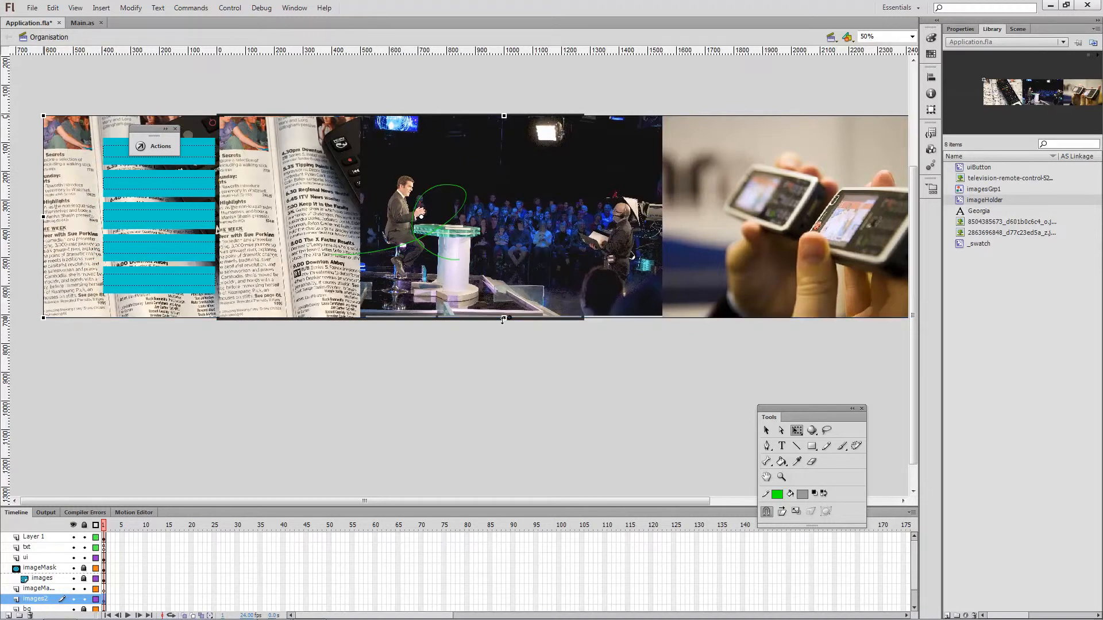
Step: Stretch the photo strip on images2 vertically until it slightly overlaps the panels' upper and lower edges, and hide the images2 layer
left_click_drag(499, 321, 499, 328)
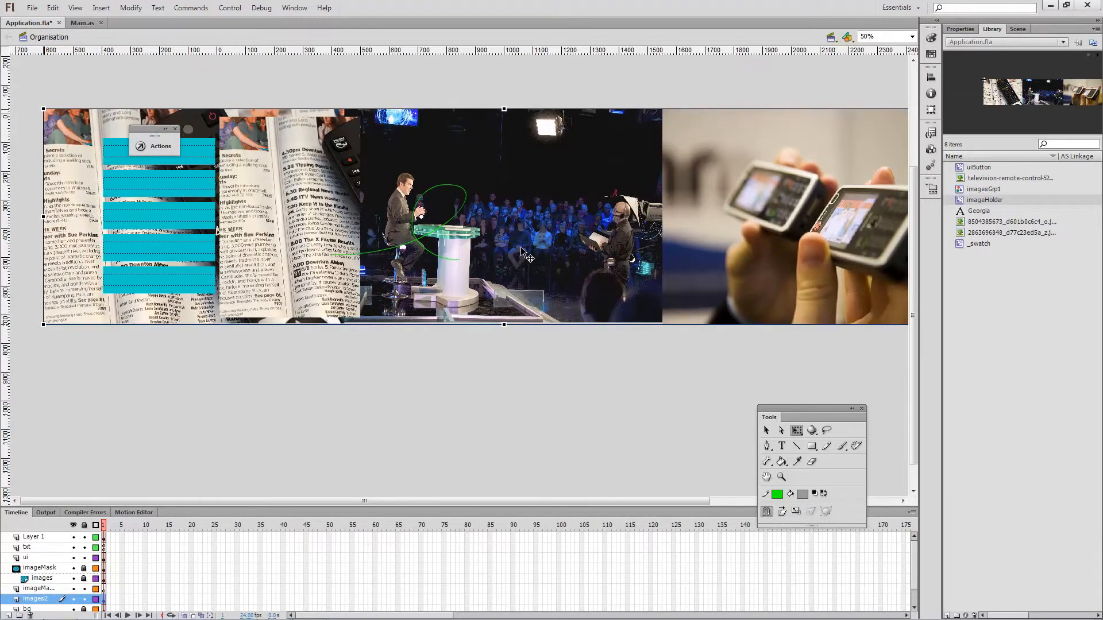
left_click(42, 590)
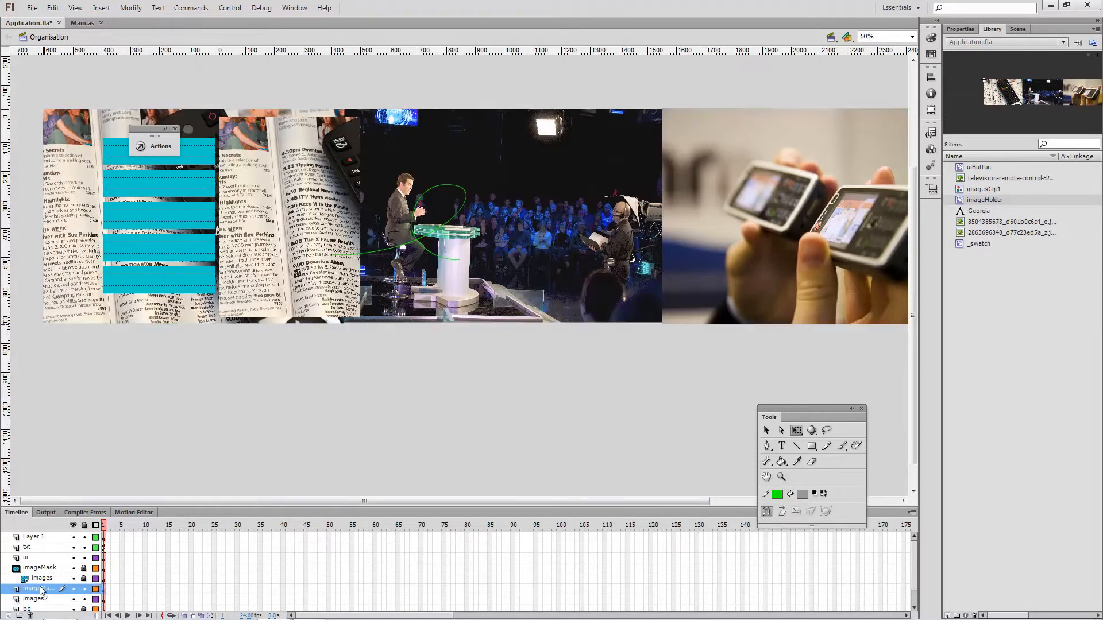
scroll(58, 589, "down", 2)
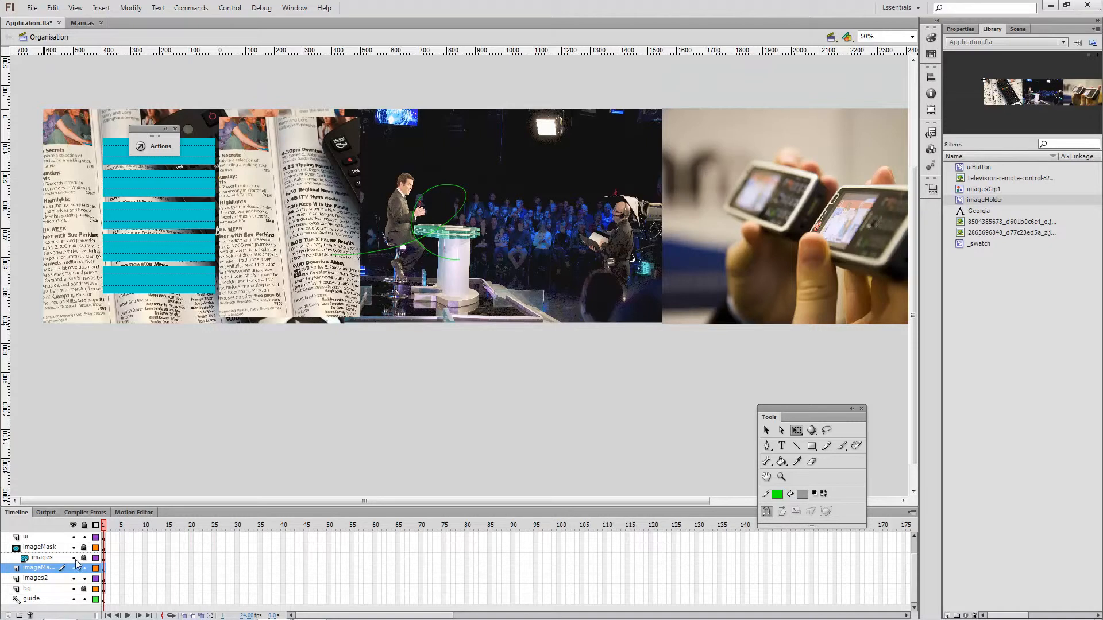
left_click(74, 578)
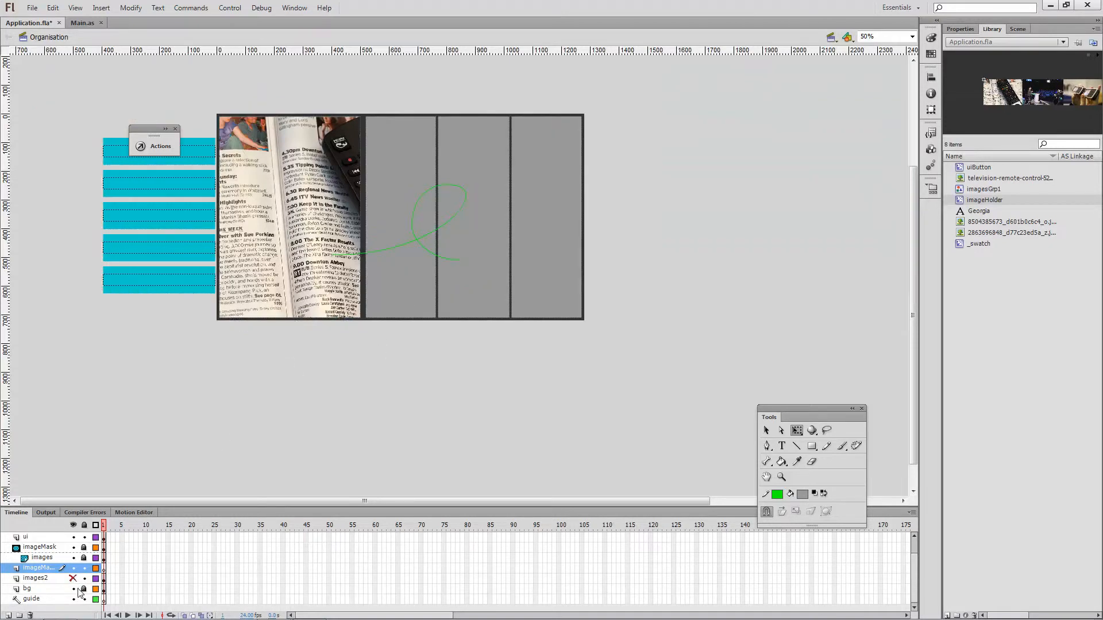
Step: Copy the three narrow grey panels from the unlocked bg layer and paste them in place on the imageMask2 layer
left_click(403, 278)
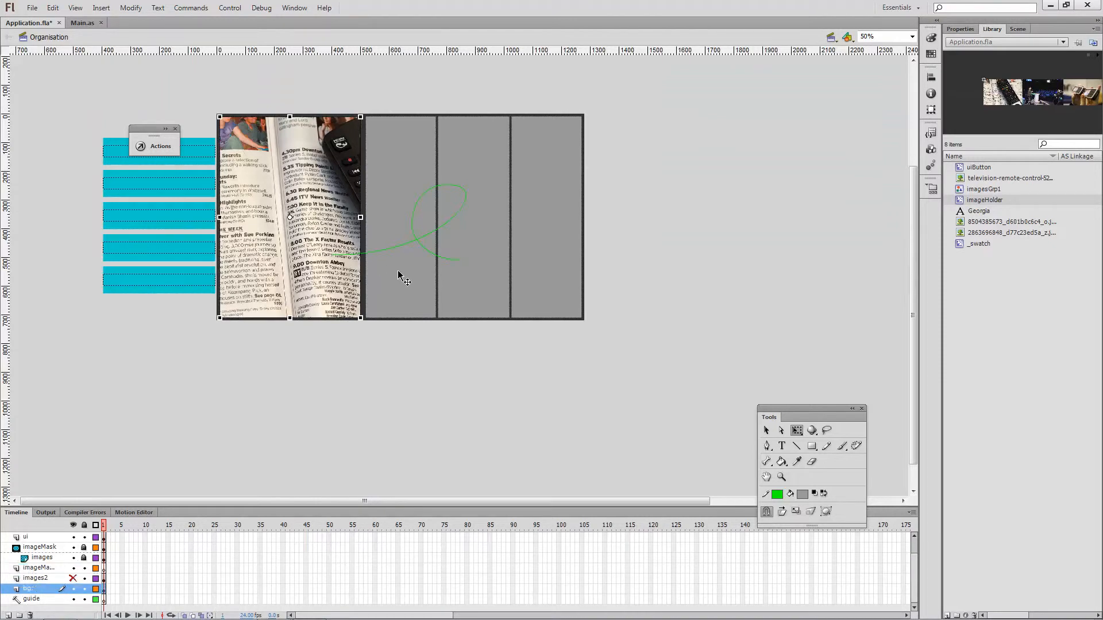
left_click(467, 302, "shift")
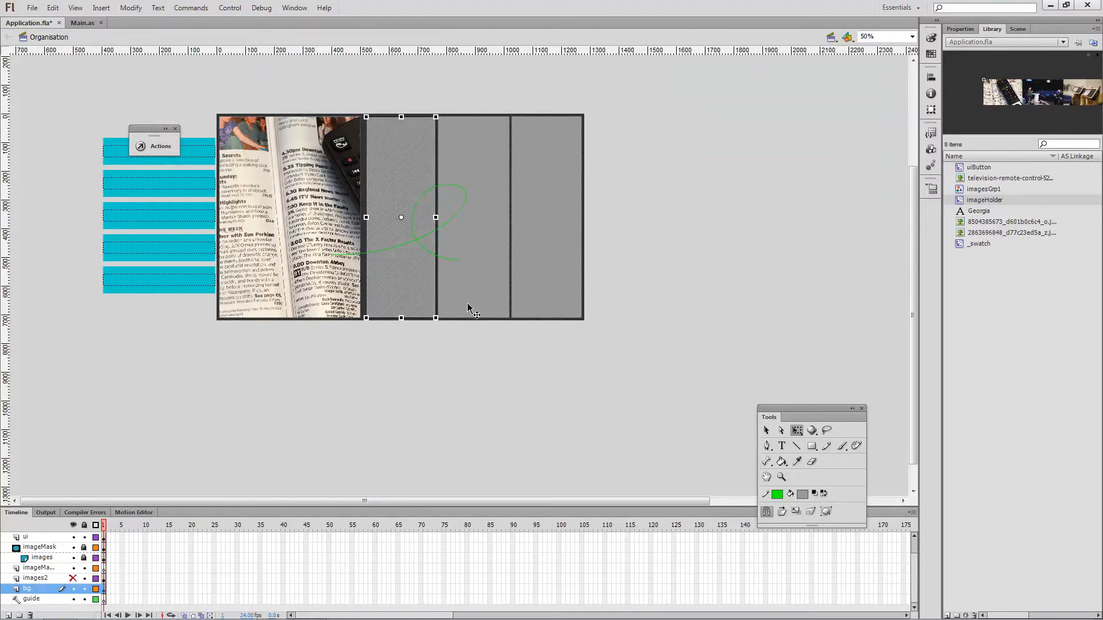
left_click(544, 283, "shift")
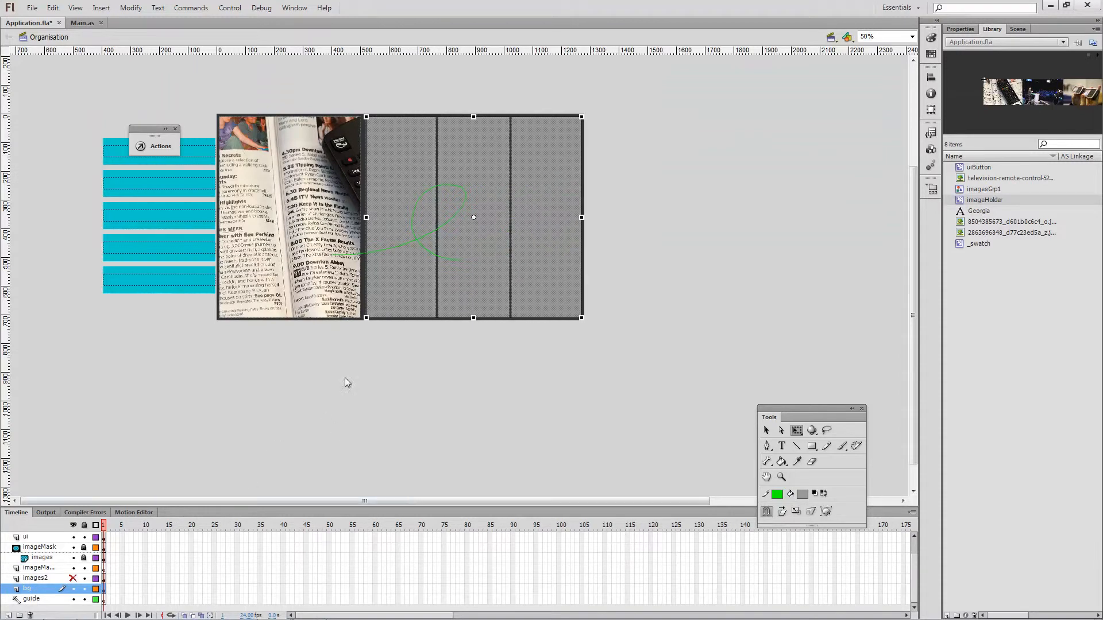
left_click(47, 568)
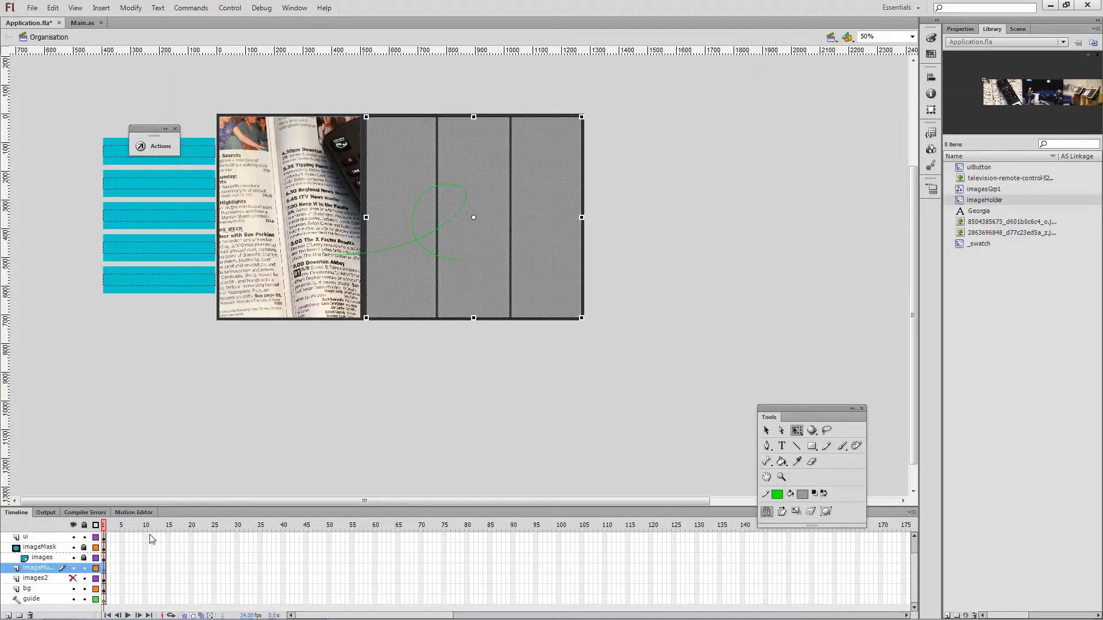
right_click(404, 360)
left_click(441, 403)
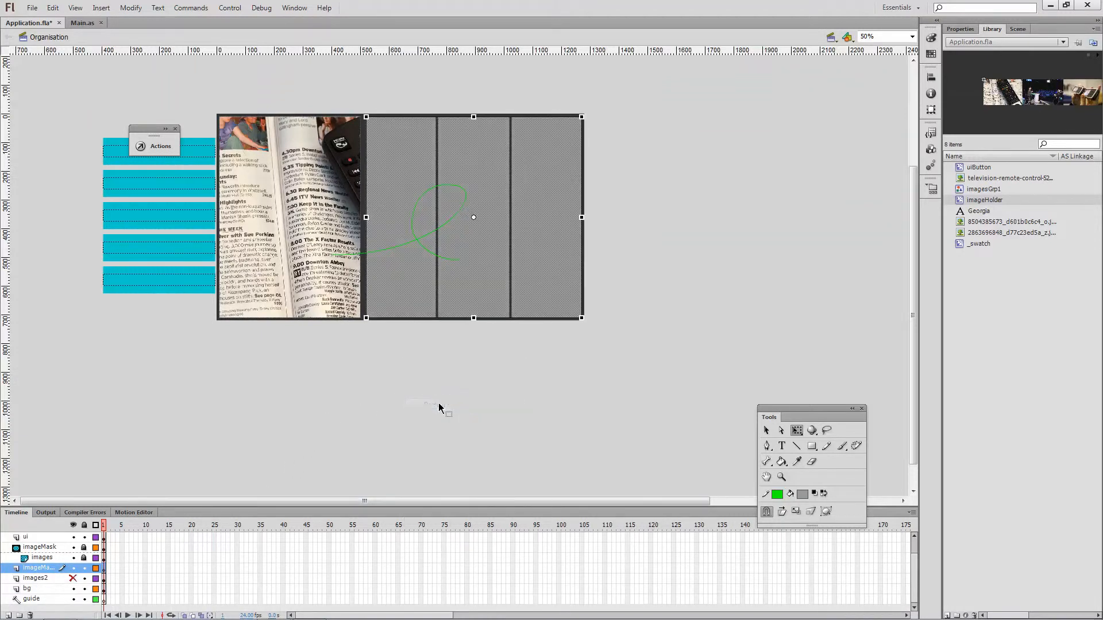
Step: Unhide the images2 layer and turn imageMask2 into a mask layer over it
left_click(72, 578)
right_click(44, 567)
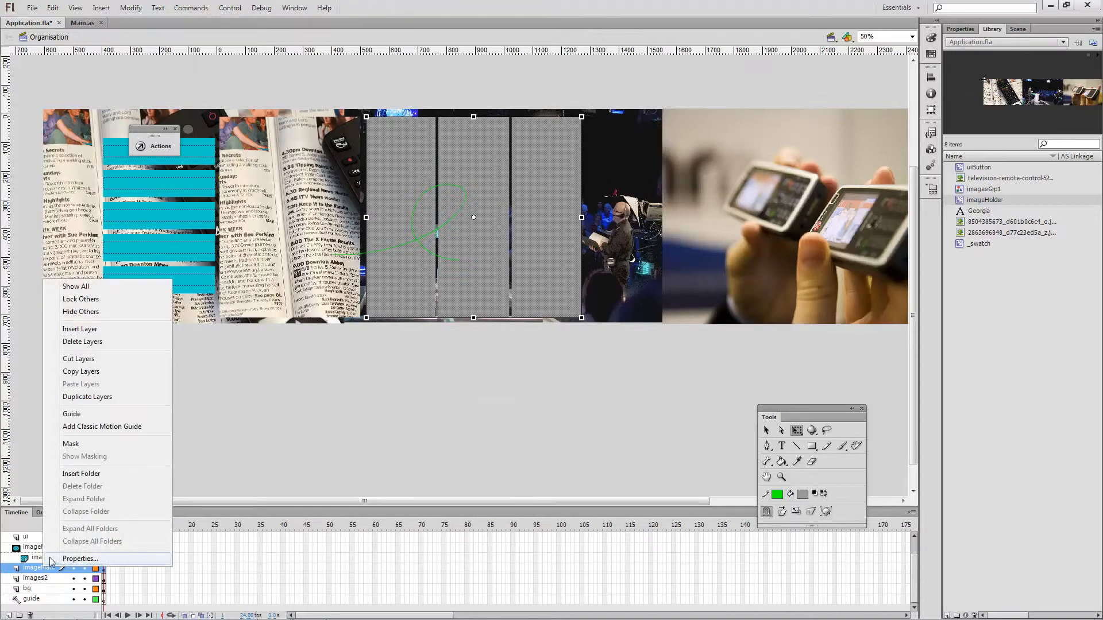
left_click(91, 443)
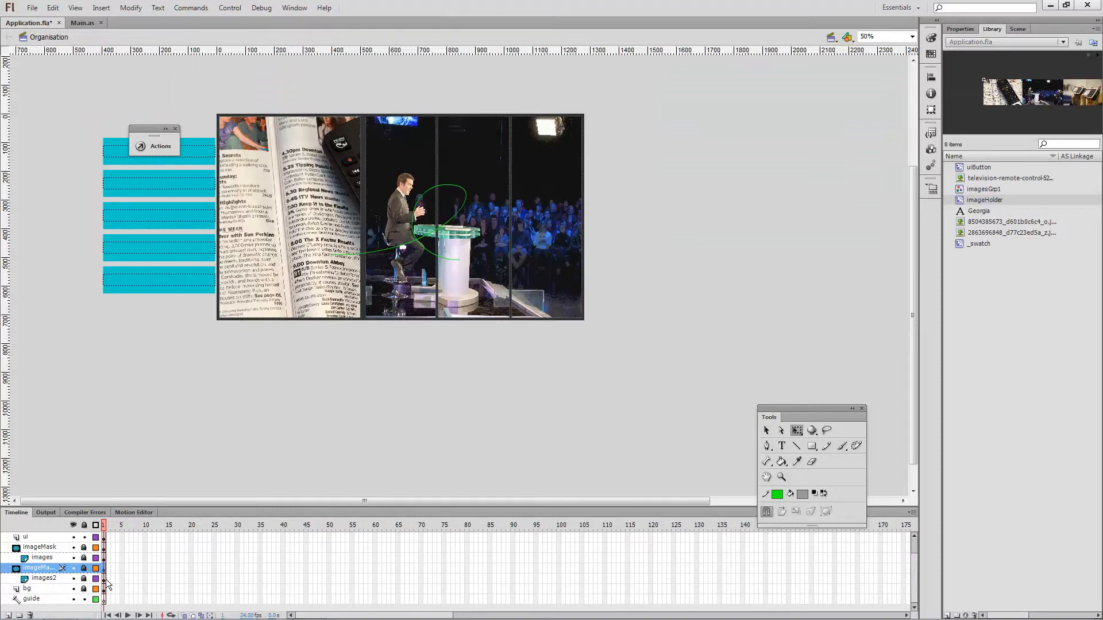
Step: Test the movie to check the photos sliding behind the three narrow panels, and close the preview
key("ctrl+Return")
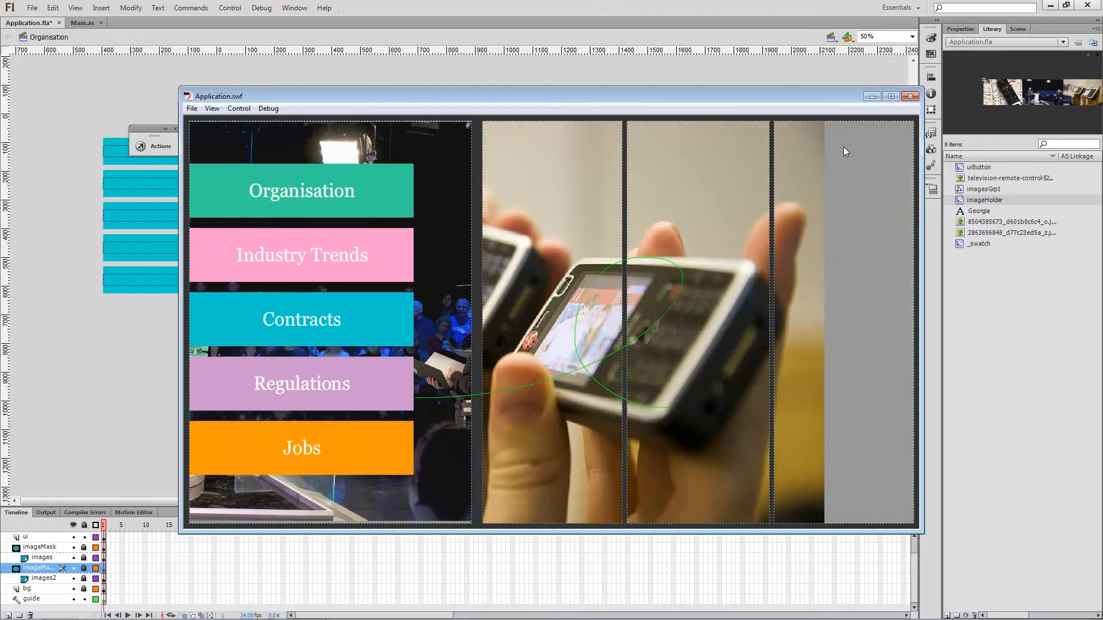
left_click(908, 96)
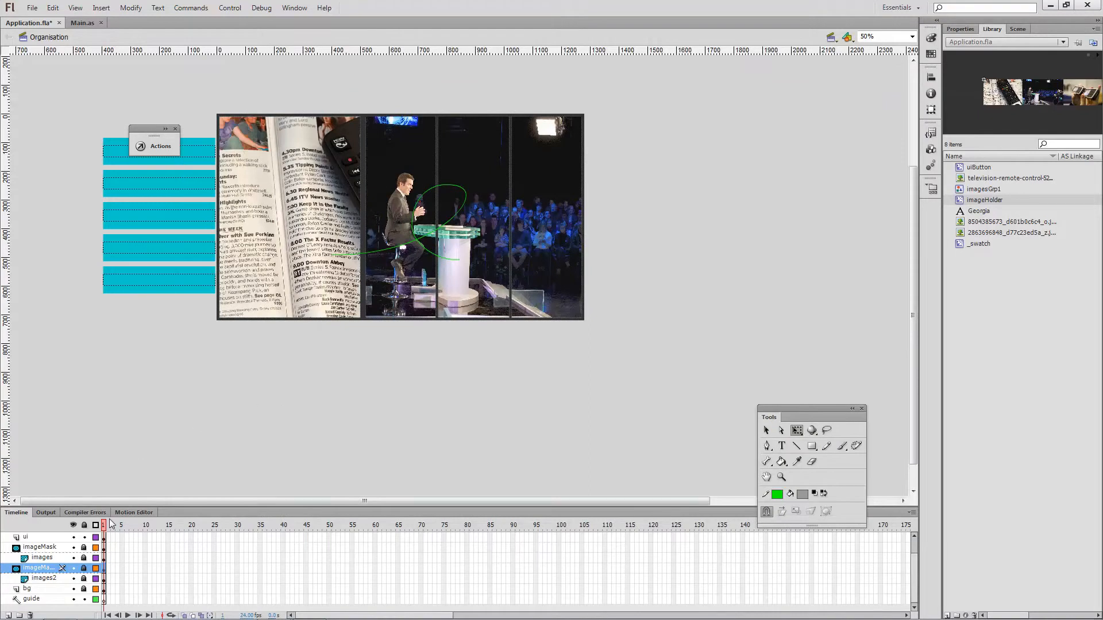
Step: Unlock images2, break apart its imageHolder instance and lock the layer again
left_click(85, 579)
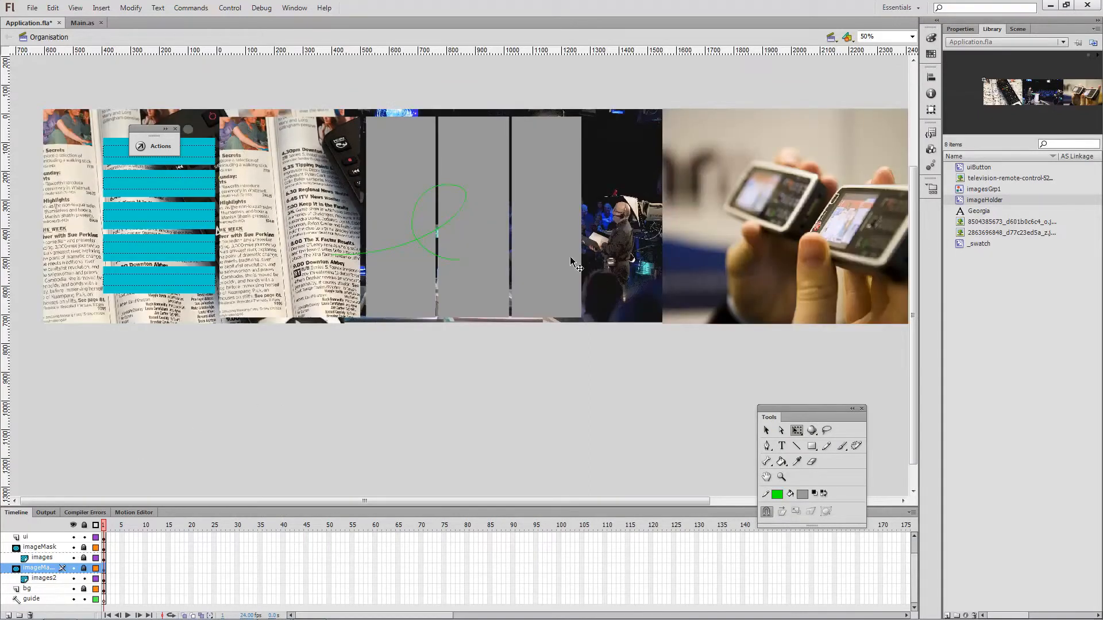
left_click(604, 254)
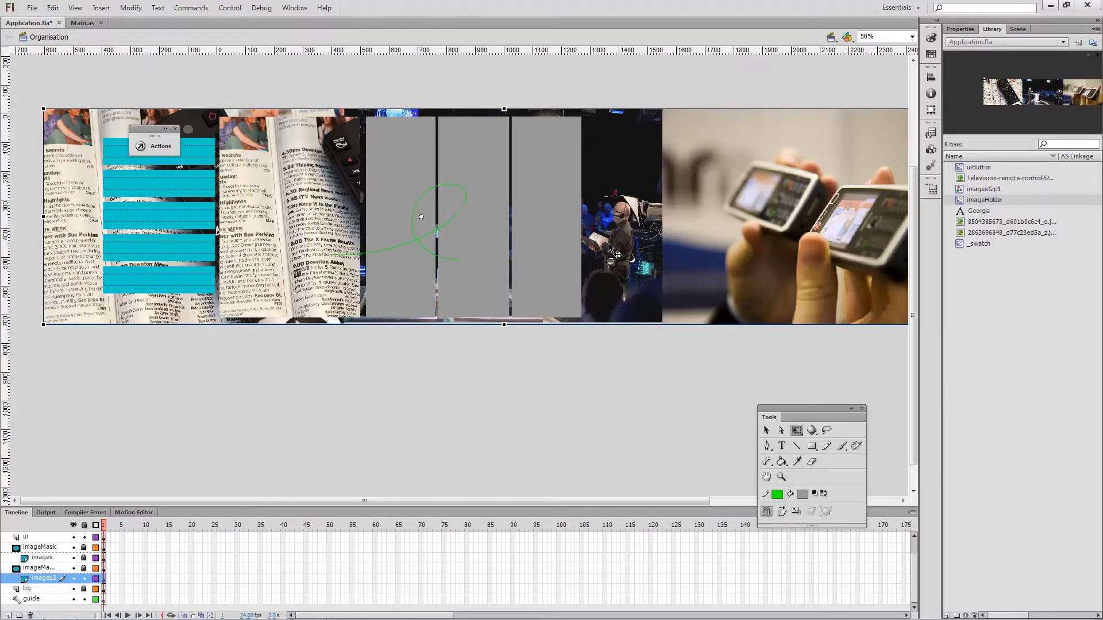
right_click(610, 251)
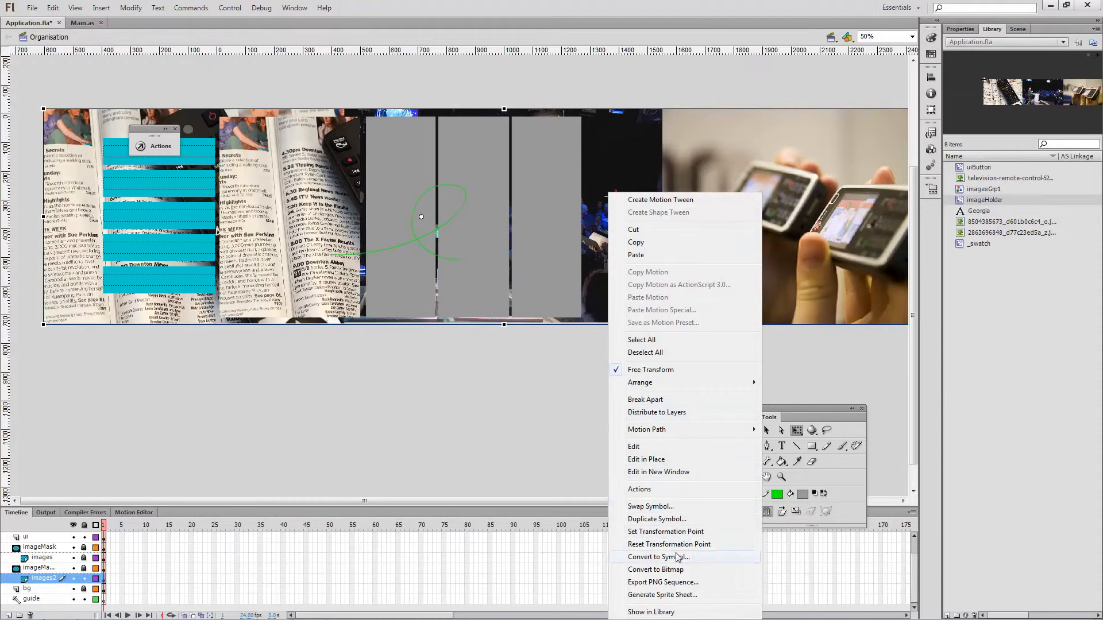
left_click(675, 400)
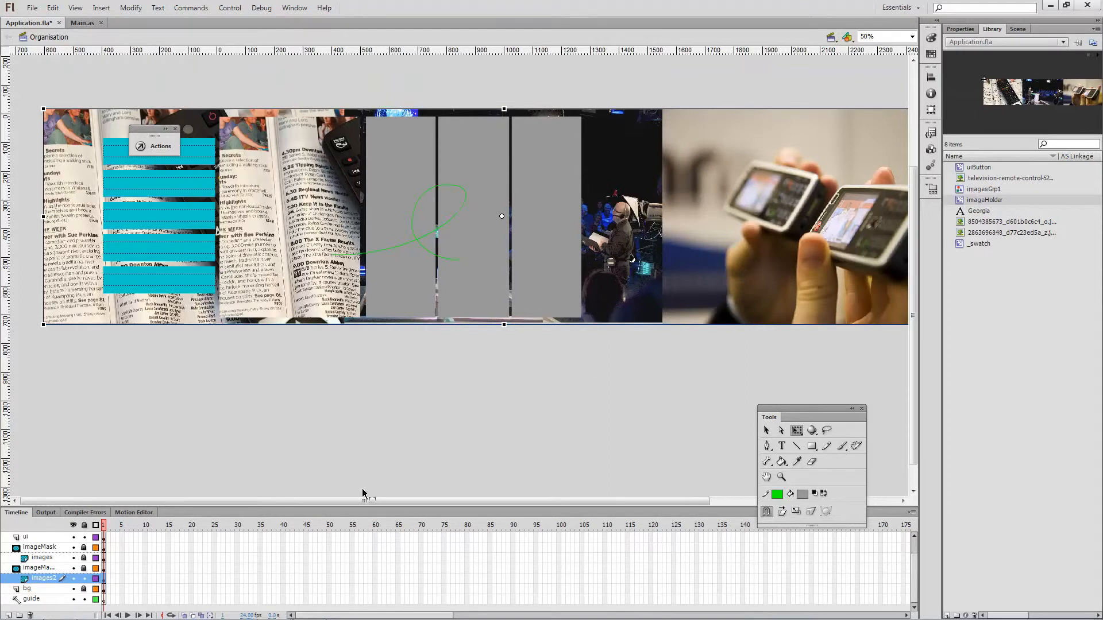
left_click(84, 579)
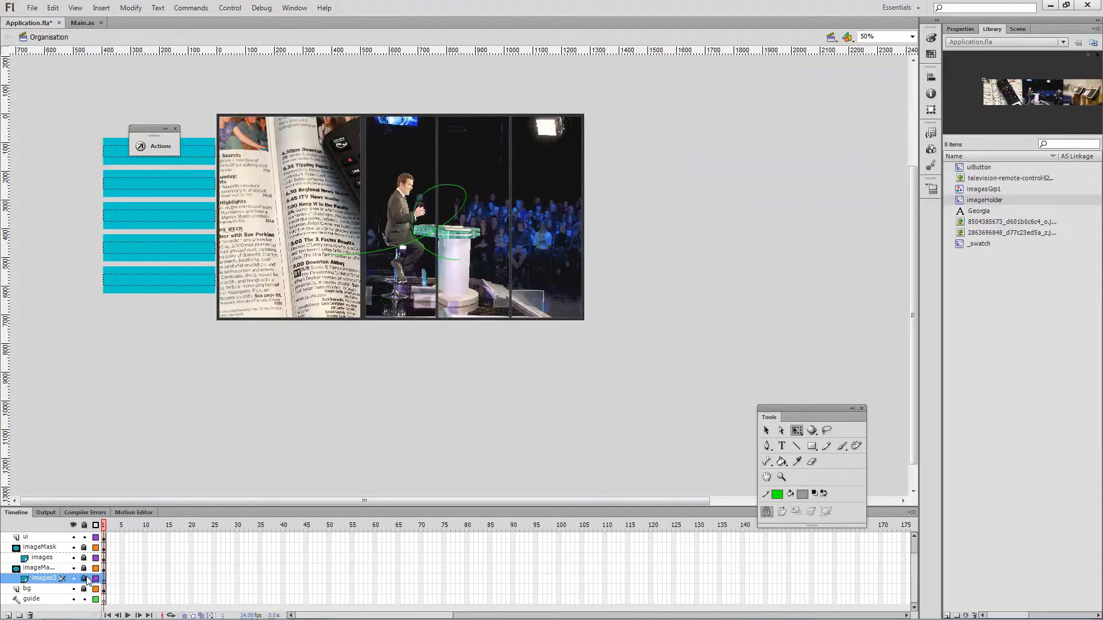
Step: Test the movie to compare the panels' photos, go to the Industry Trends section and close the preview
key("ctrl+Return")
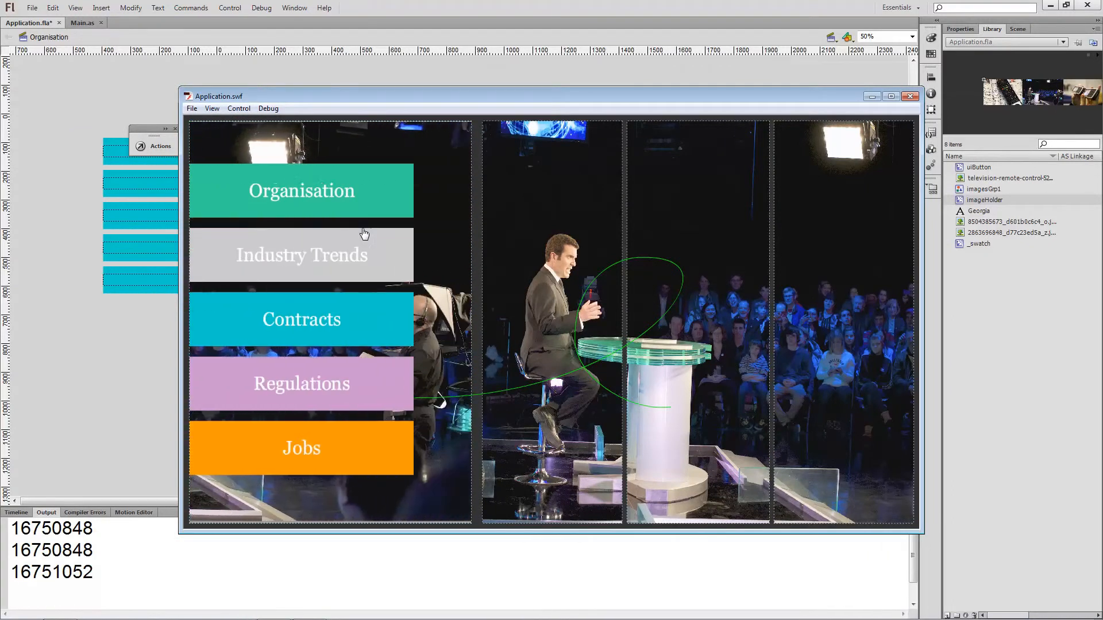
left_click(331, 262)
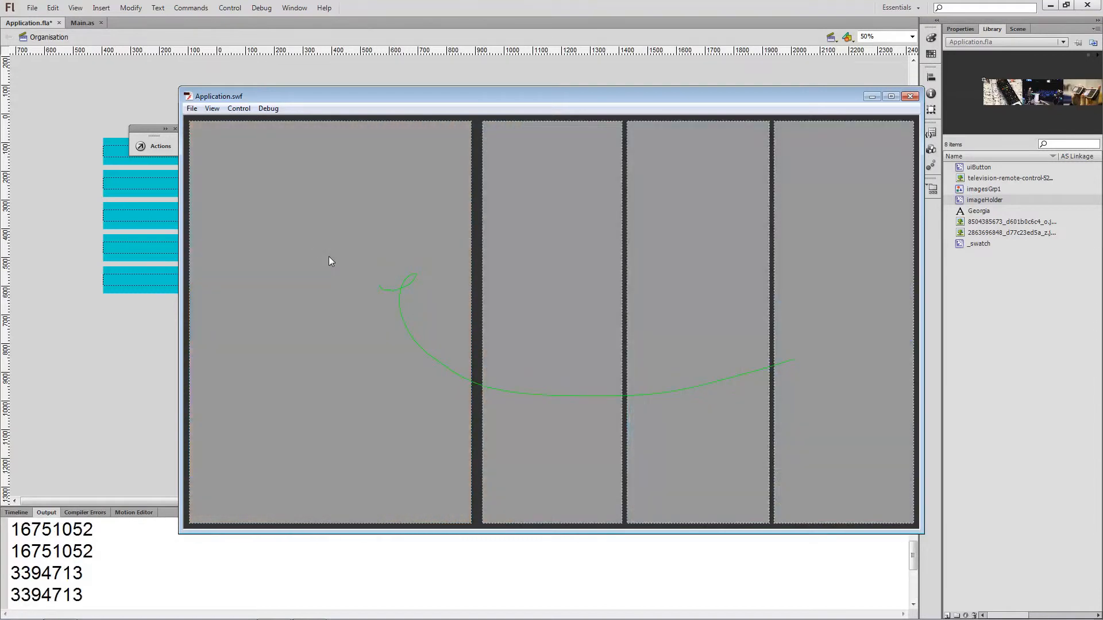
left_click(913, 96)
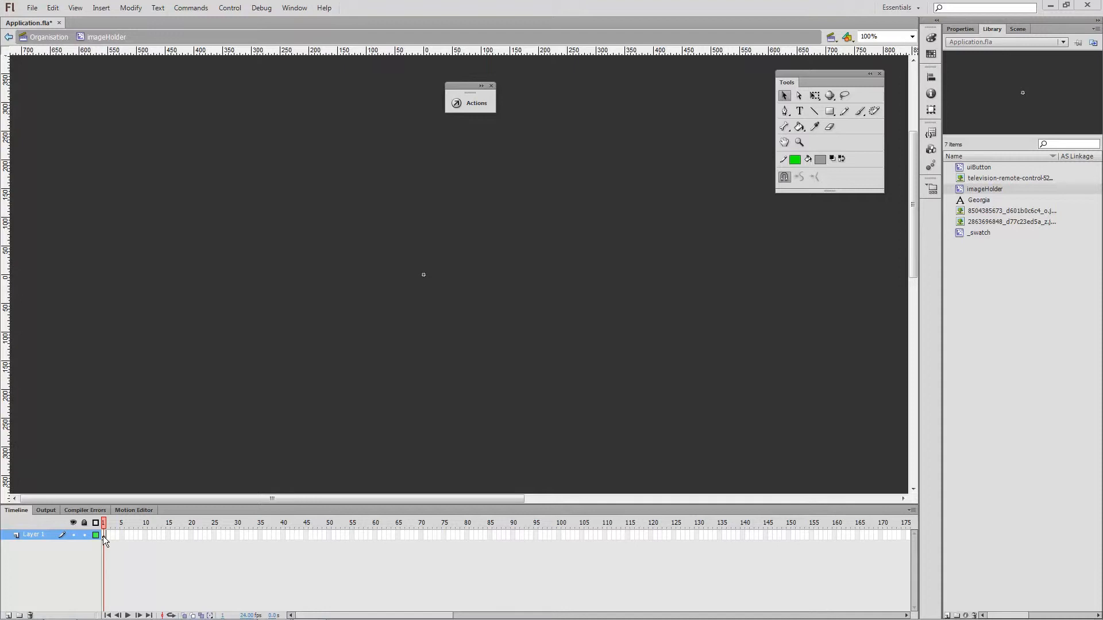
Step: Paste the copied large grey panel in place on Layer 1 inside the imageHolder symbol
right_click(333, 333)
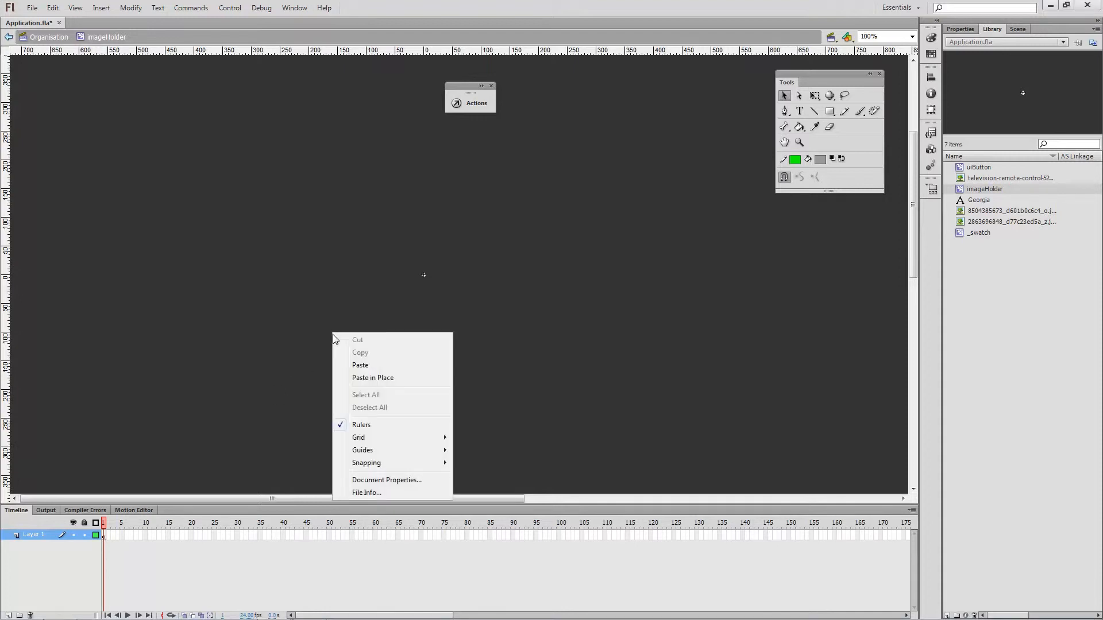
left_click(426, 374)
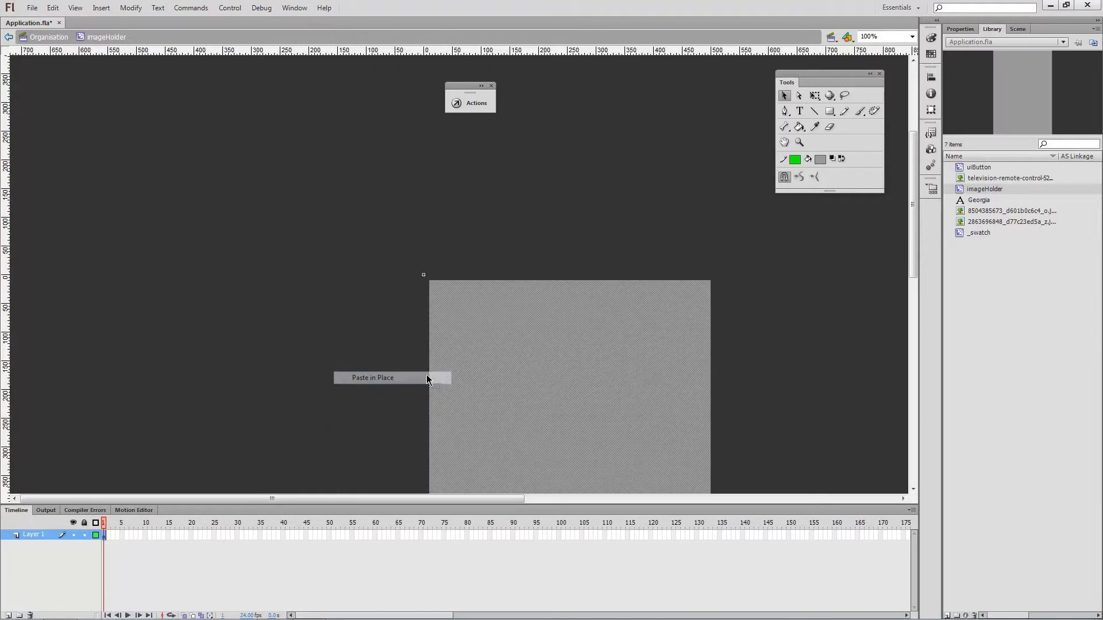
scroll(773, 300, "down", 2)
scroll(773, 299, "down", 2)
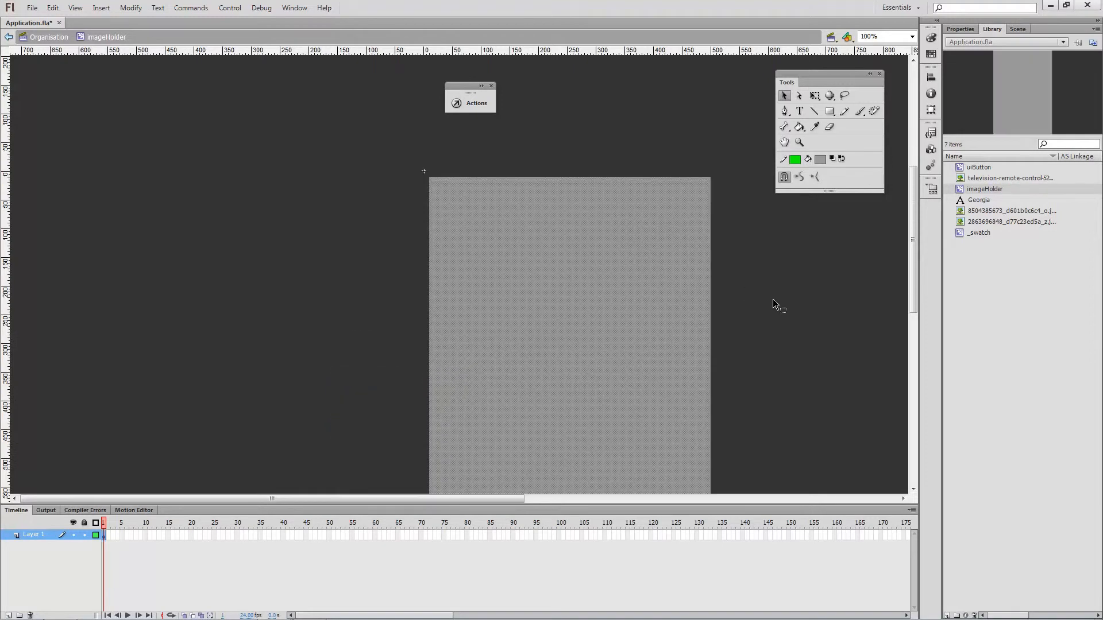
scroll(773, 299, "up", 1)
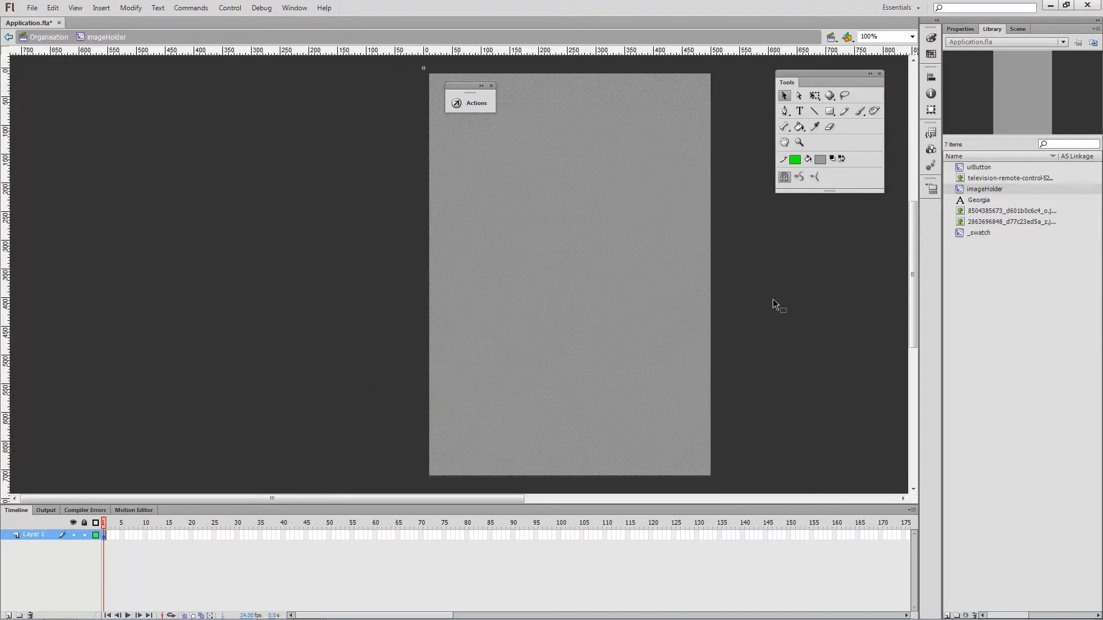
scroll(773, 299, "down", 1)
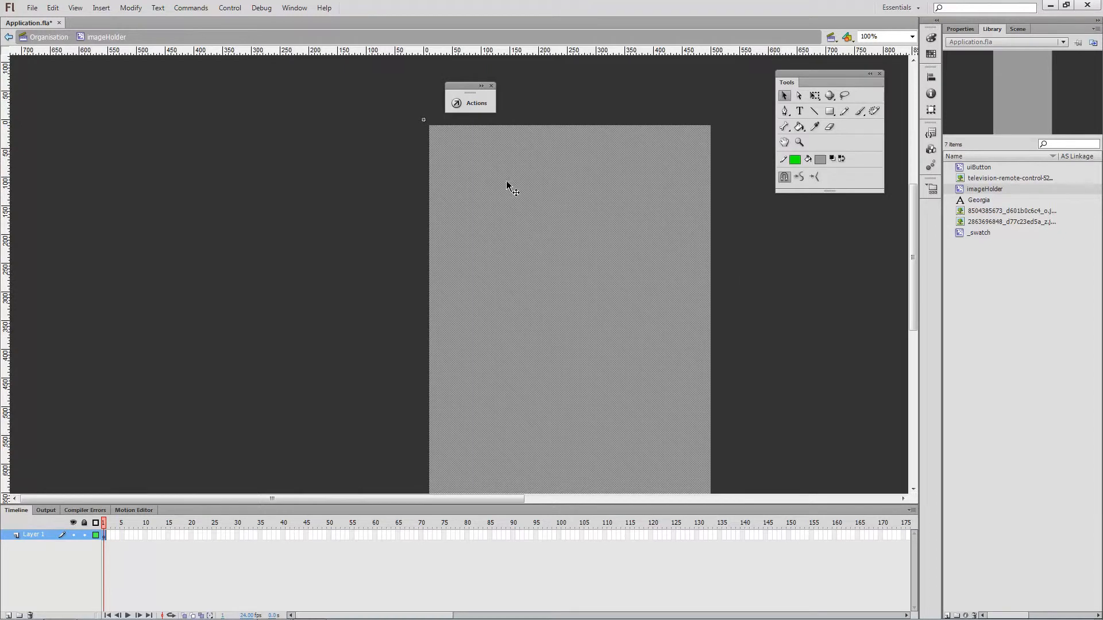
Step: Align the grey panel's left and top edges to the symbol's registration point, using Align to stage
left_click(931, 76)
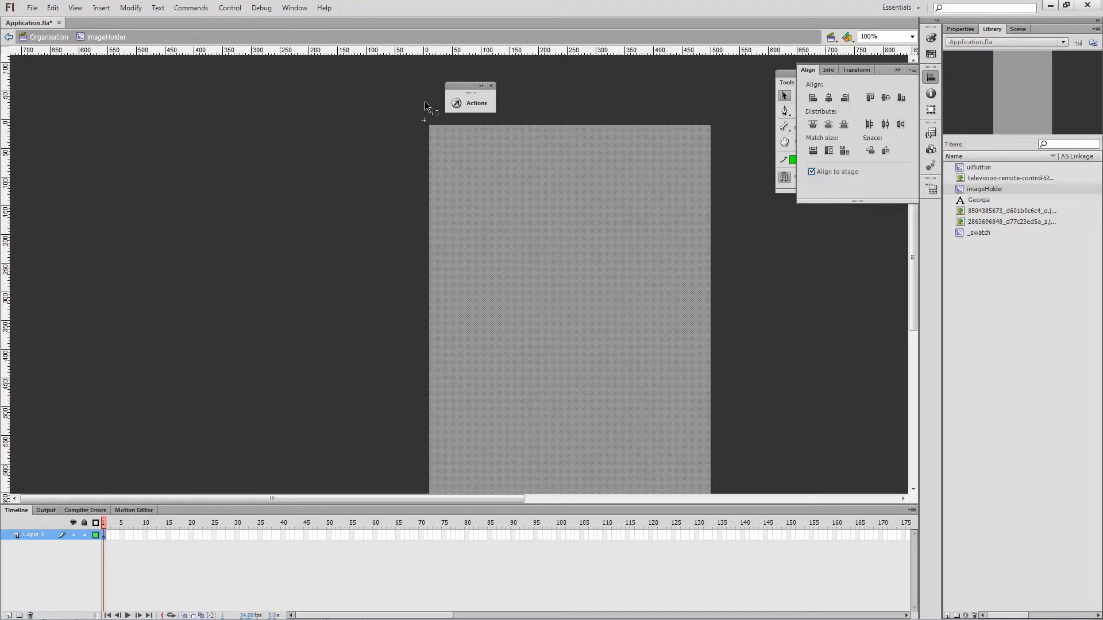
left_click(813, 99)
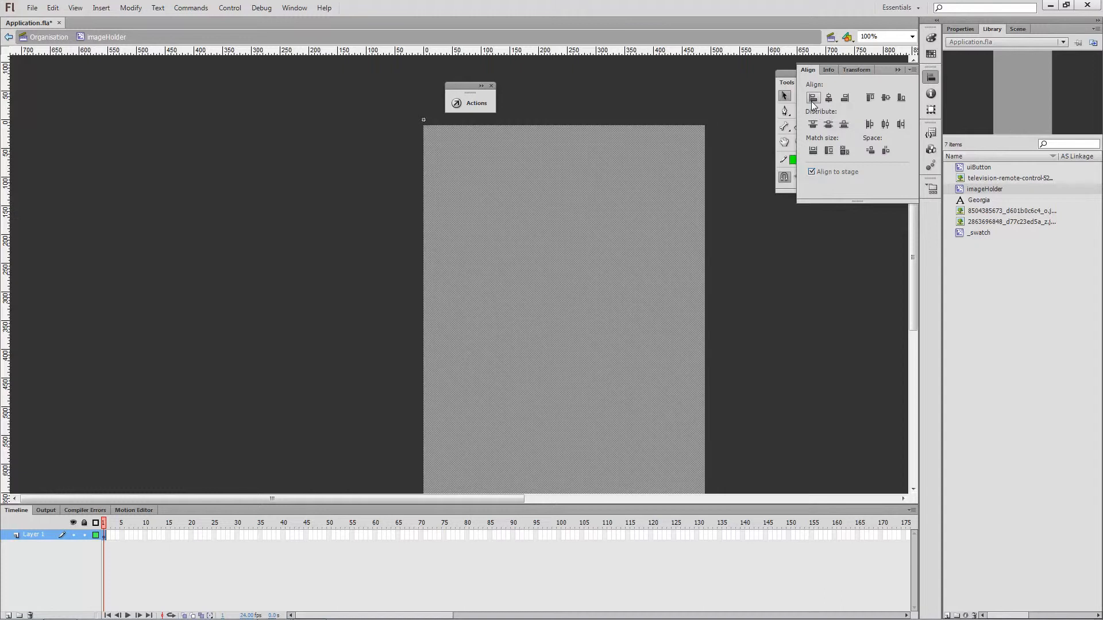
left_click(870, 98)
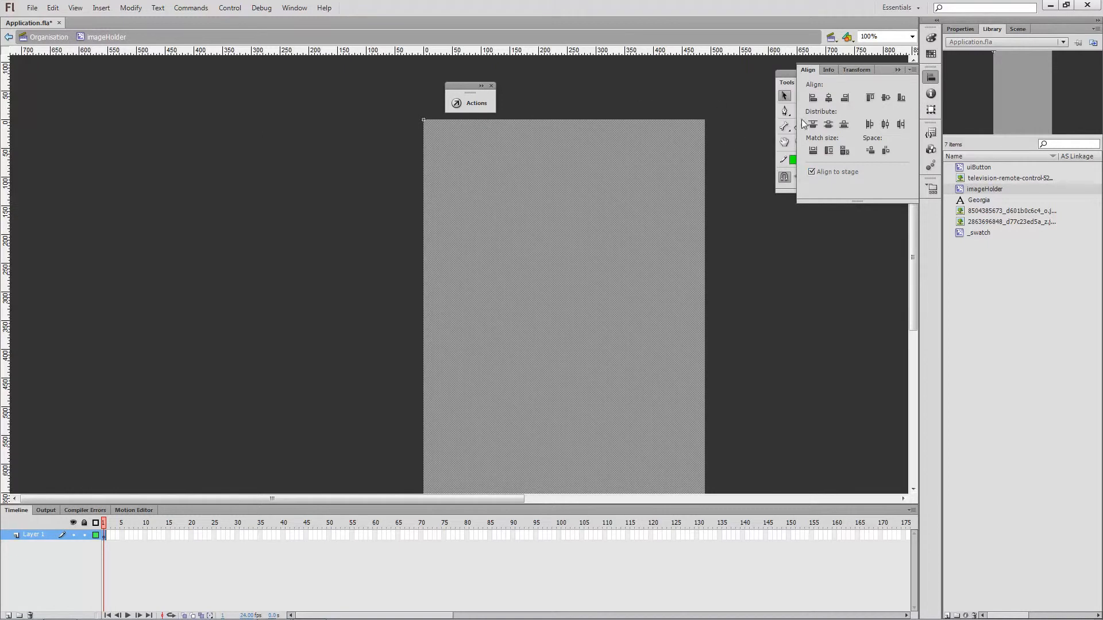
Step: Try centring the panel on the registration point in both directions, and return it to left and top alignment
left_click(885, 97)
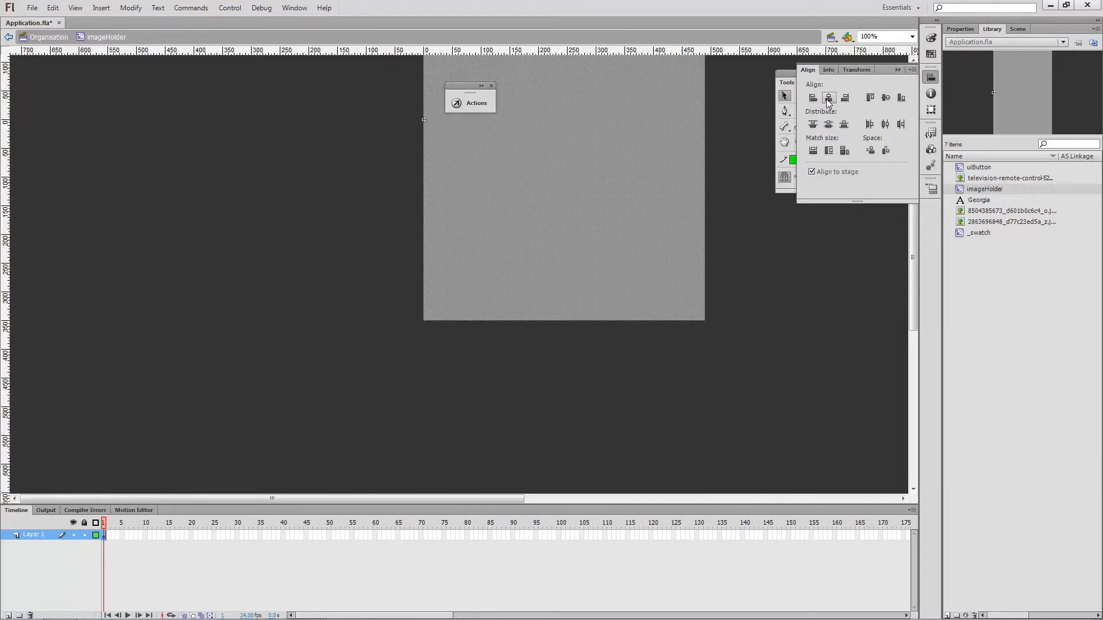
left_click(829, 97)
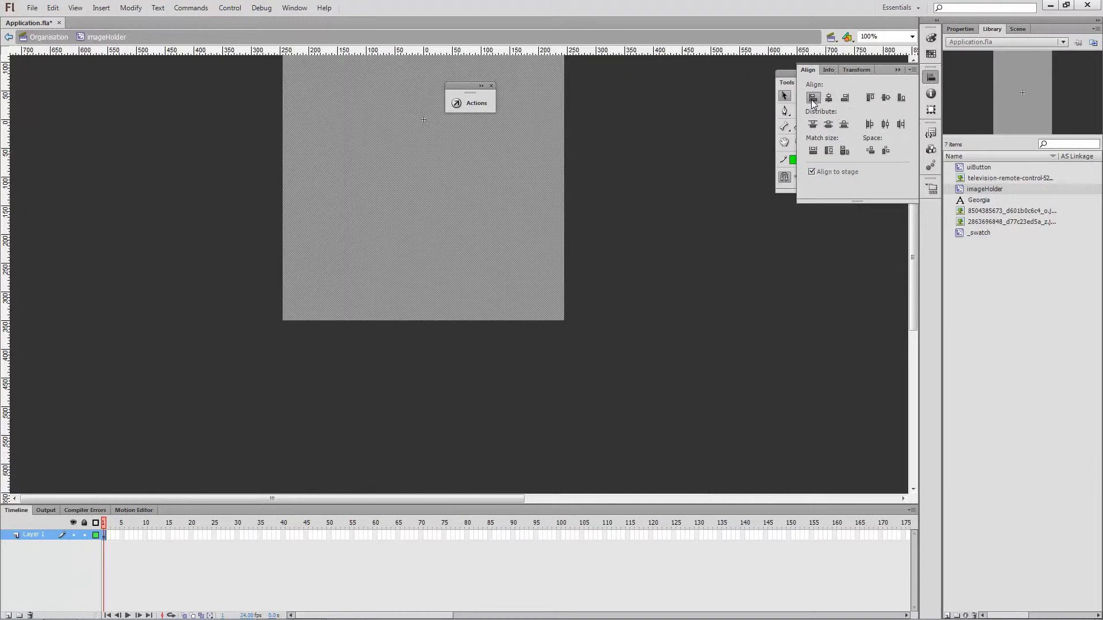
left_click(813, 98)
left_click(871, 97)
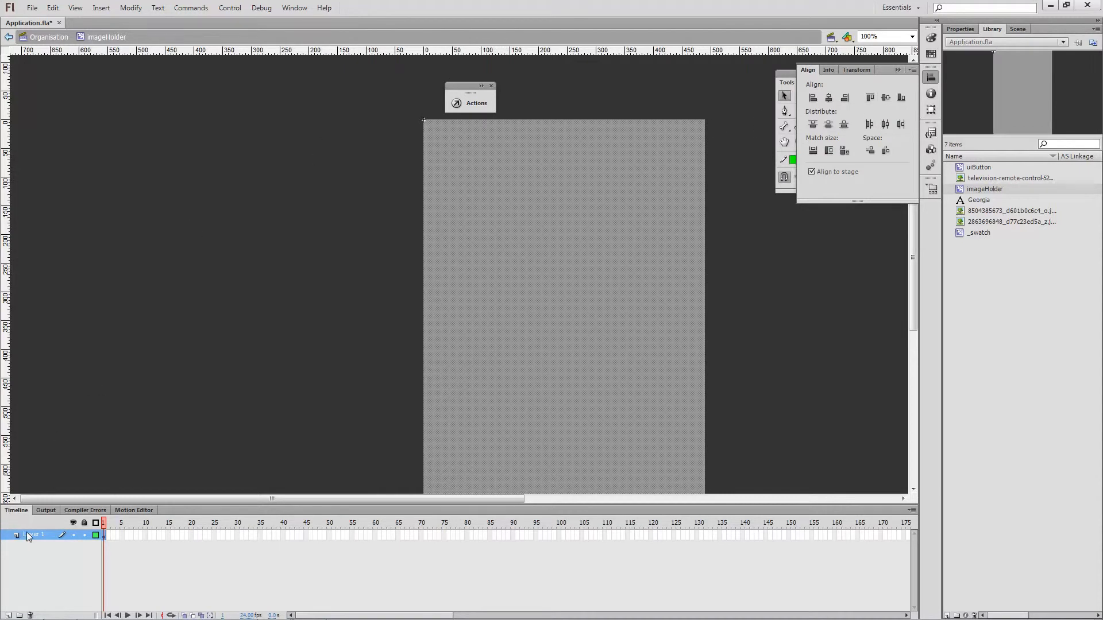
Step: Add a new layer above Layer 1 in imageHolder and turn Layer 1 into a guide layer
scroll(258, 468, "down", 2)
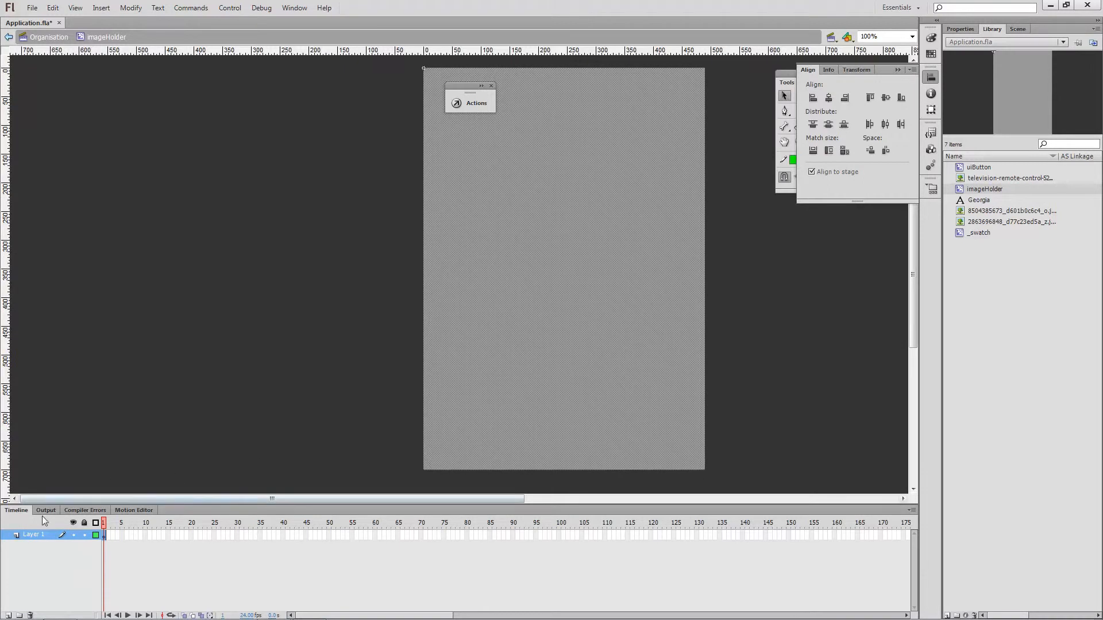
left_click(7, 615)
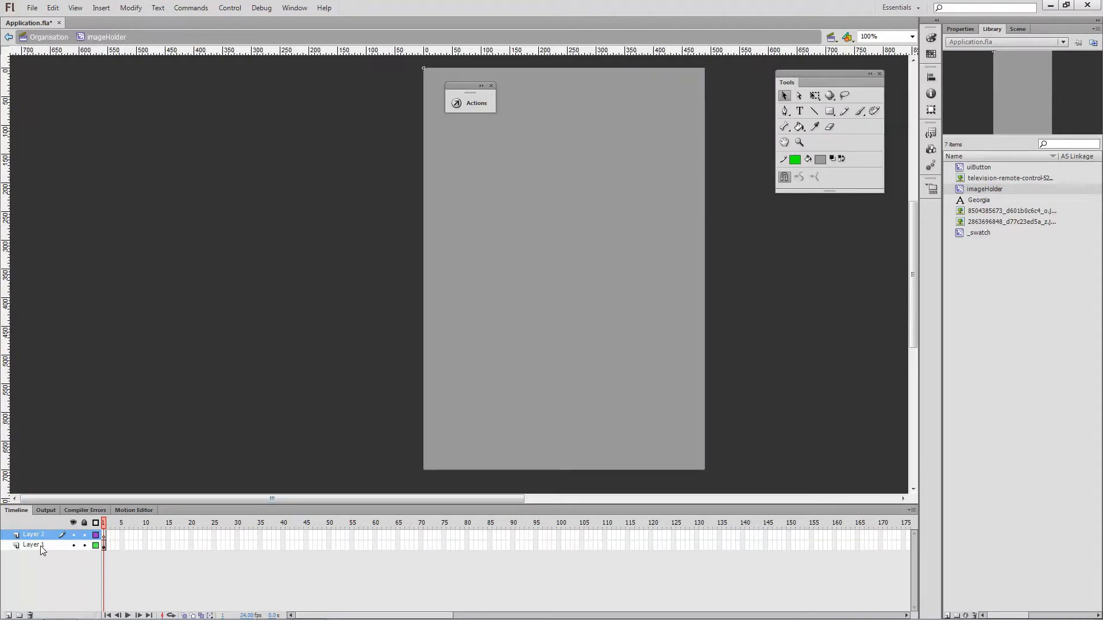
right_click(42, 550)
left_click(85, 392)
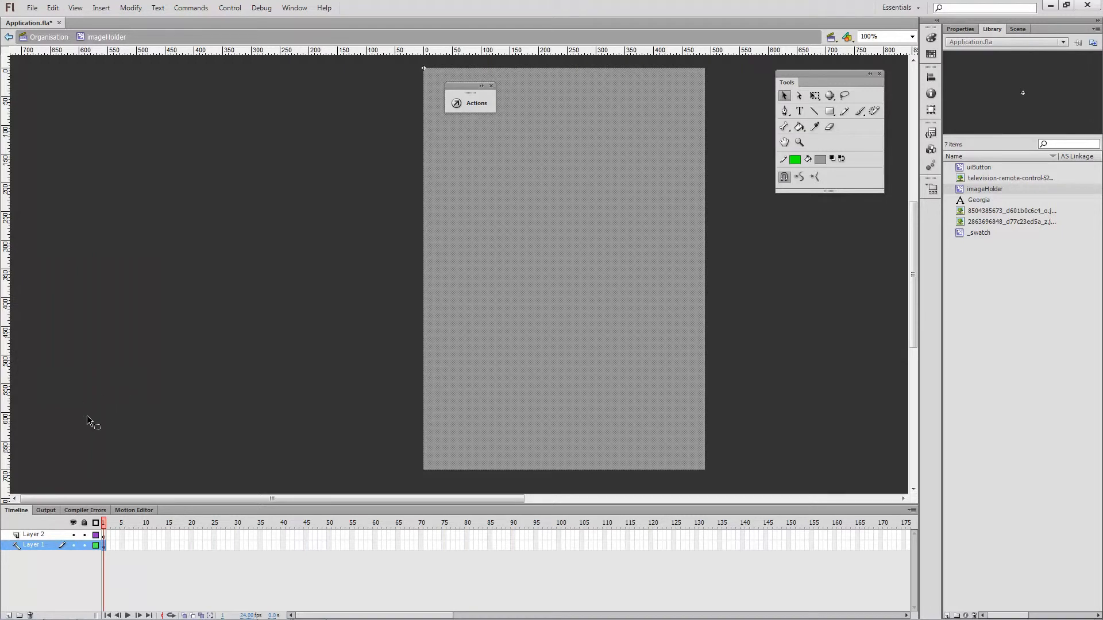
Step: Lock the guide layer Layer 1 in imageHolder and move the floating Actions panel clear of the grey panel
left_click_drag(460, 89, 293, 96)
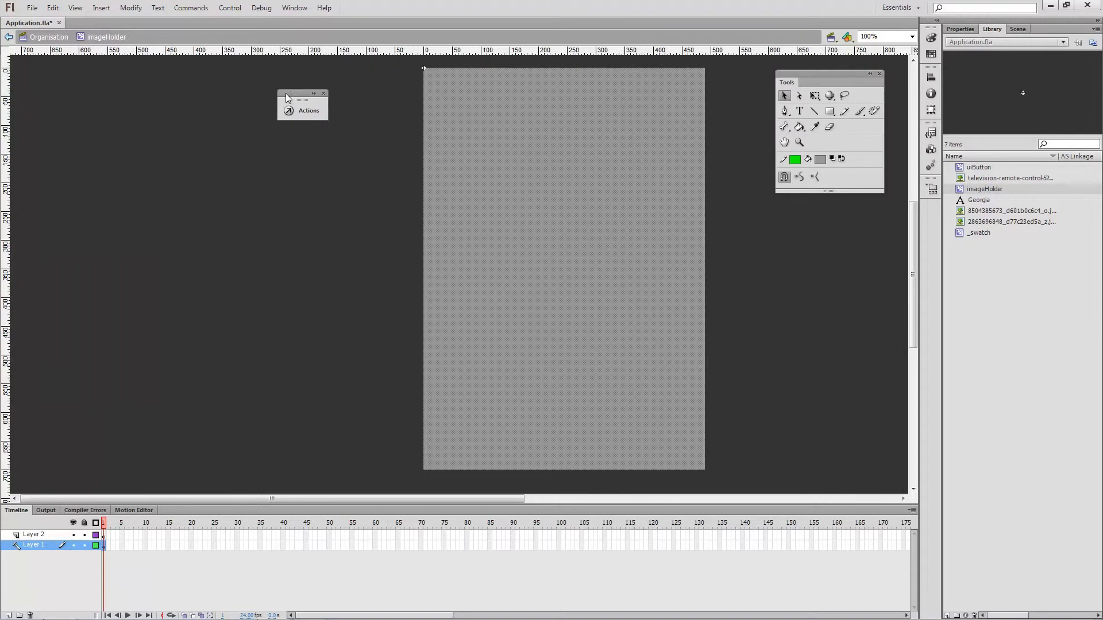
left_click(37, 535)
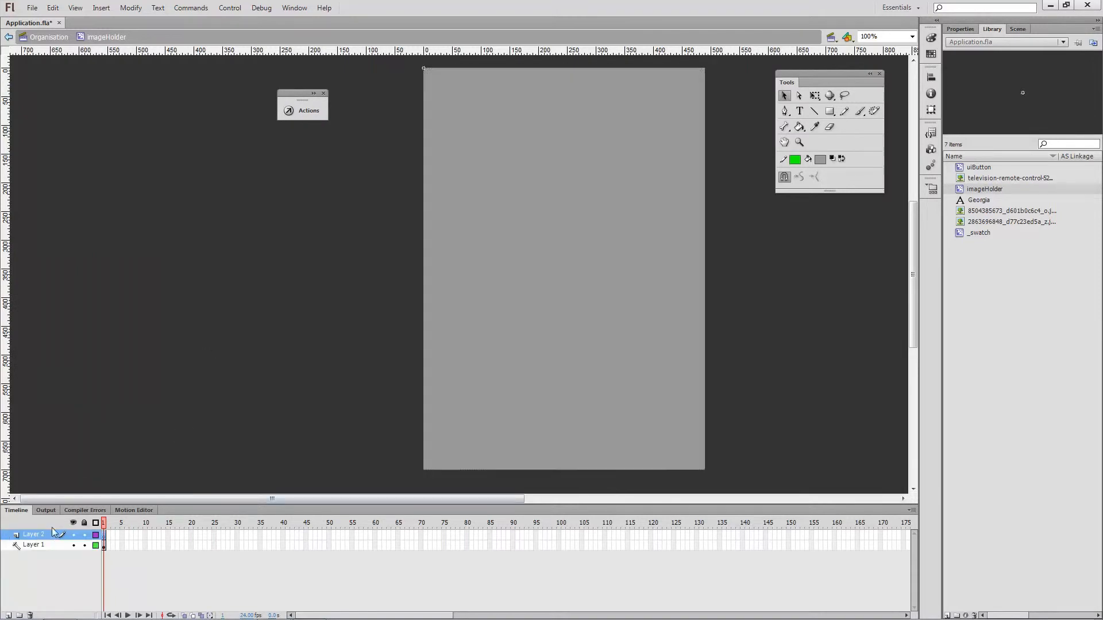
left_click(472, 309)
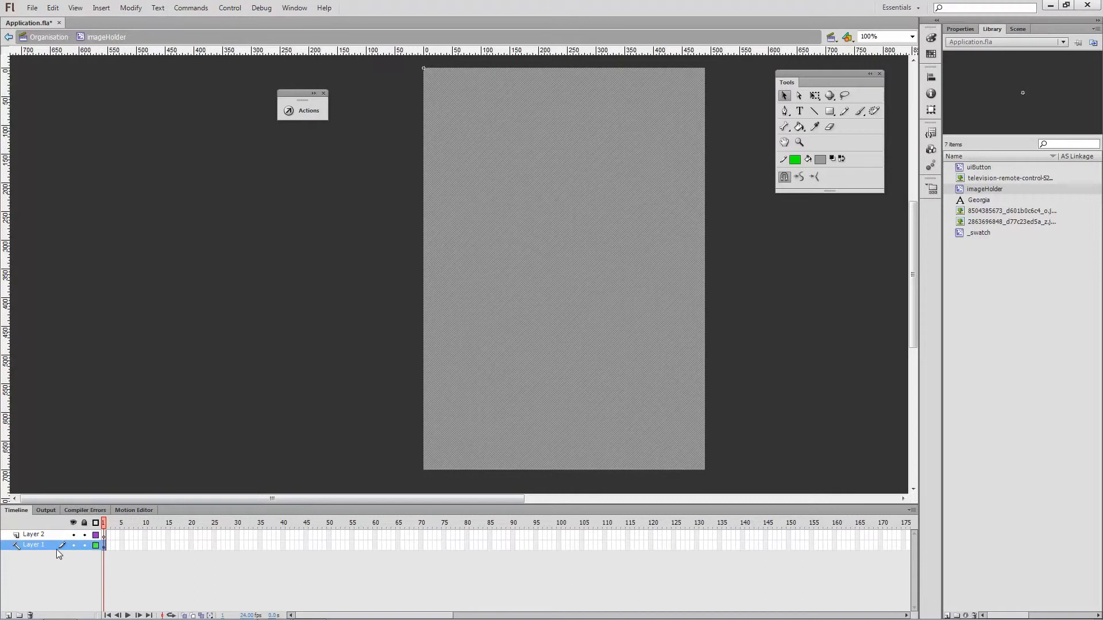
left_click(85, 546)
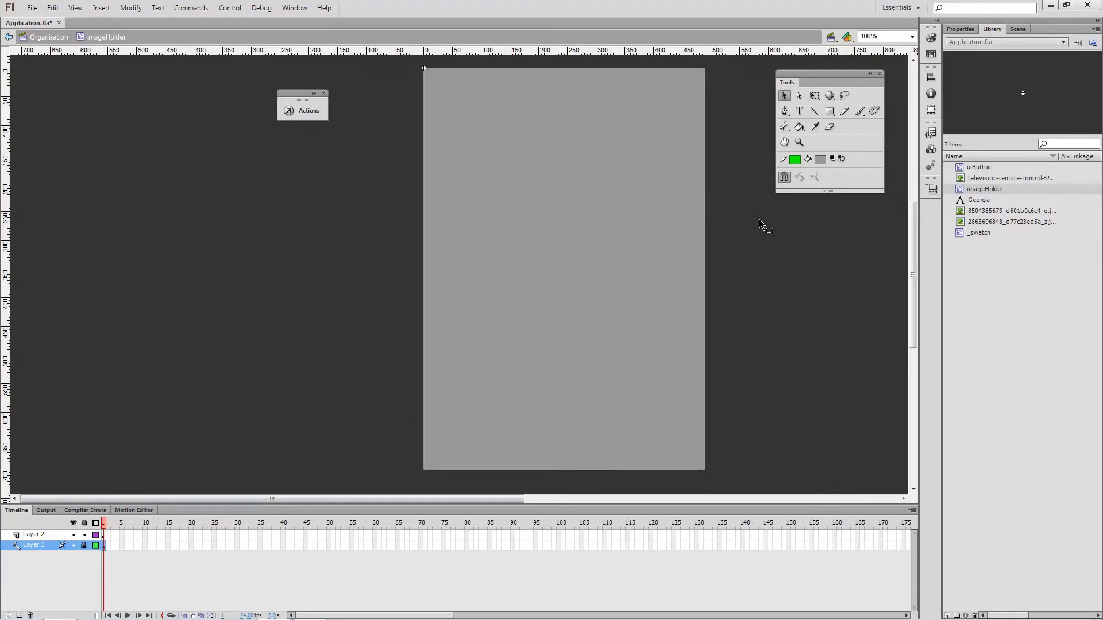
Step: Place the television remote photo on Layer 2 with its top-left corner snapped to the registration point
left_click(977, 179)
left_click_drag(975, 182, 981, 224)
left_click(36, 536)
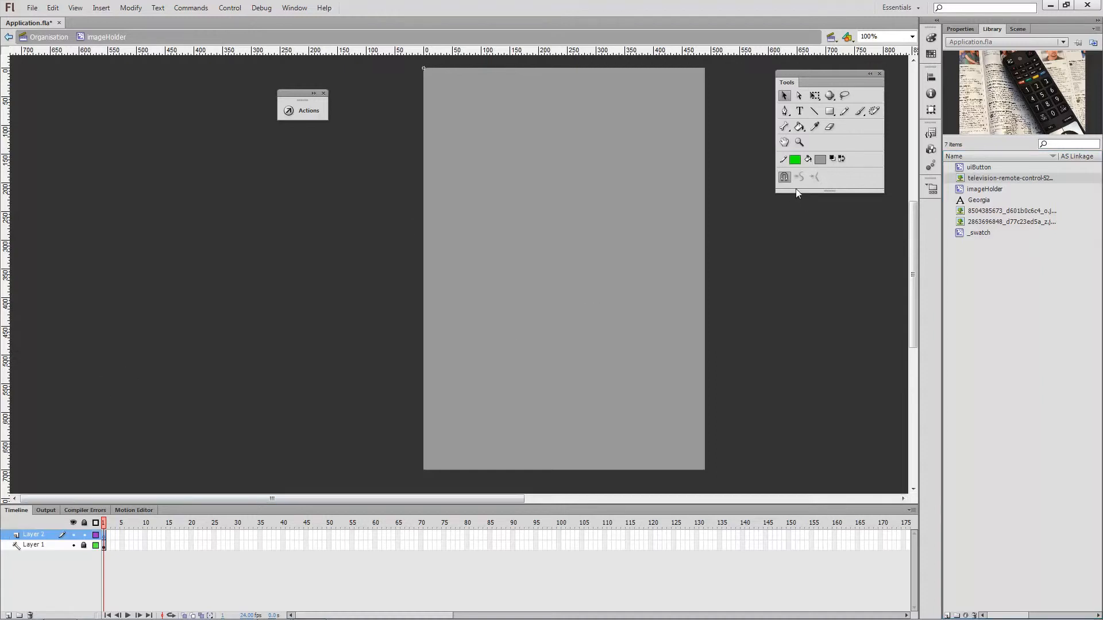
left_click_drag(975, 182, 480, 243)
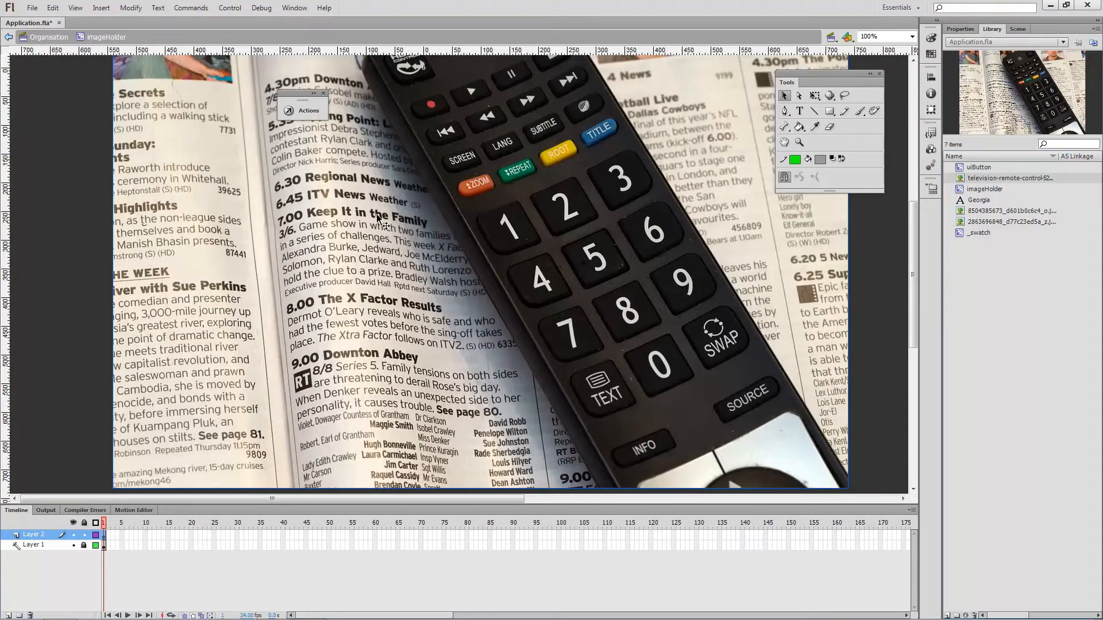
left_click_drag(377, 218, 687, 287)
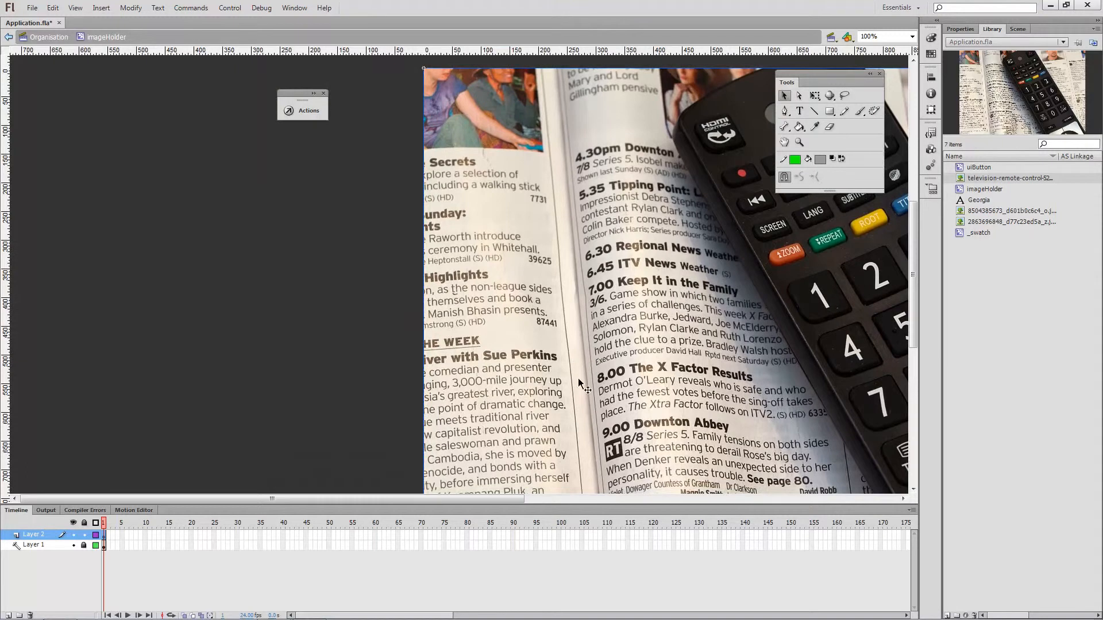
Step: Set the remote photo's transformation point to its top-left corner and scale it down proportionally to the guide panel's height
left_click_drag(462, 499, 543, 506)
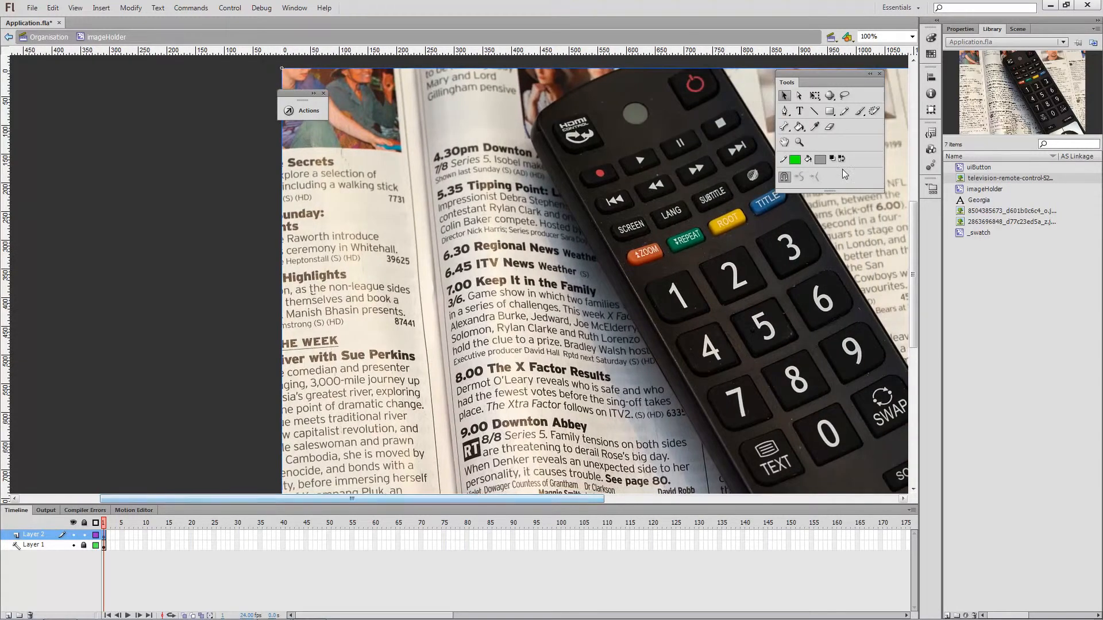
left_click(815, 96)
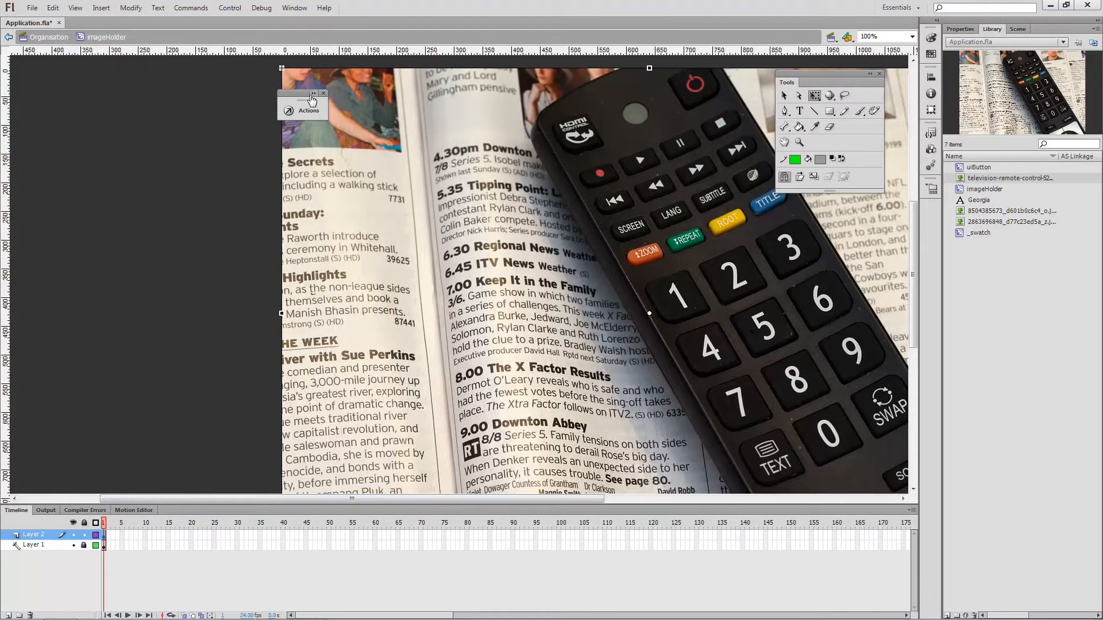
left_click_drag(286, 97, 138, 133)
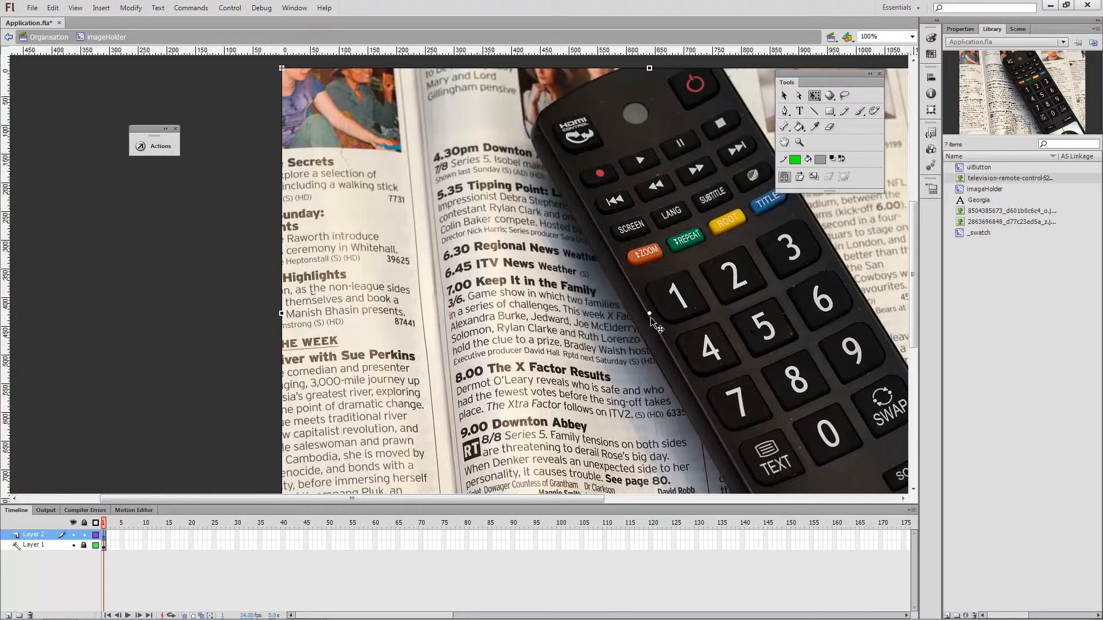
left_click_drag(650, 316, 505, 224)
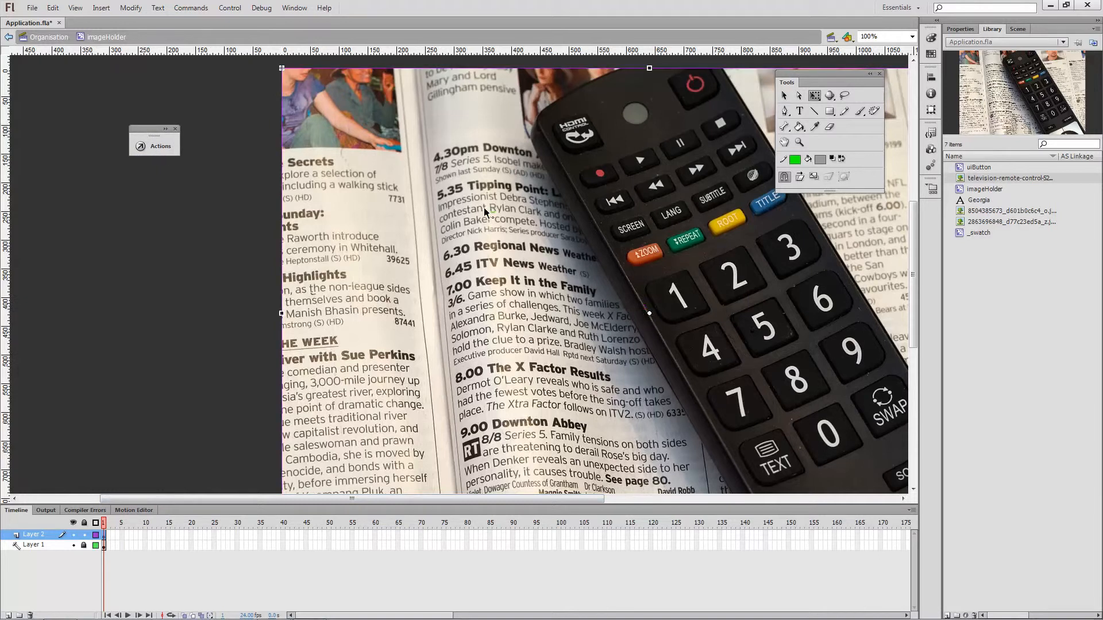
left_click_drag(284, 73, 280, 68)
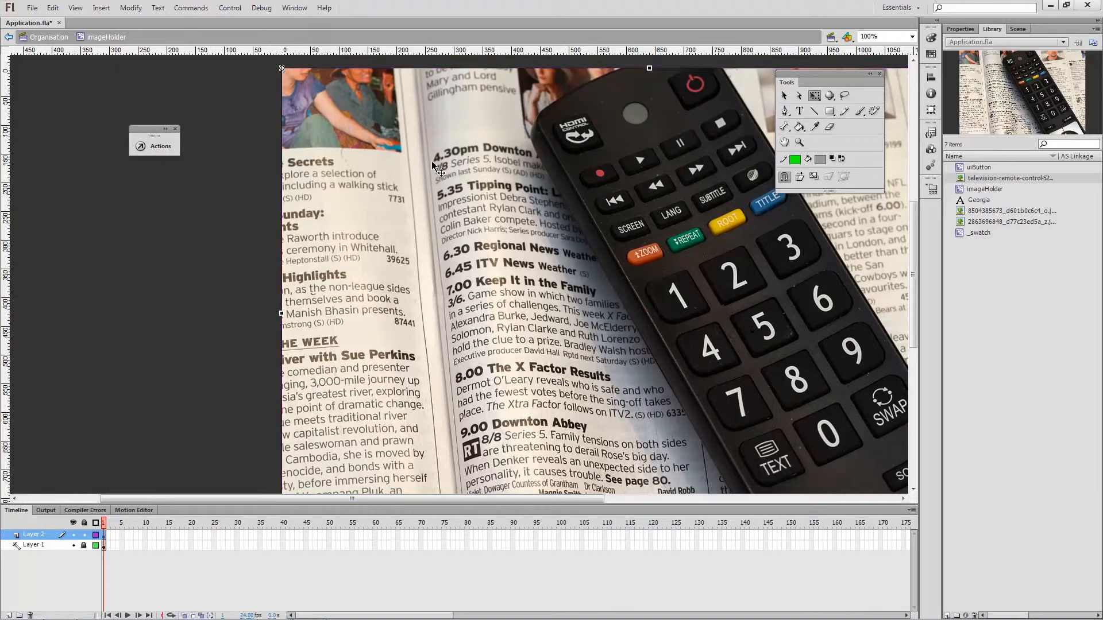
key("ctrl+minus")
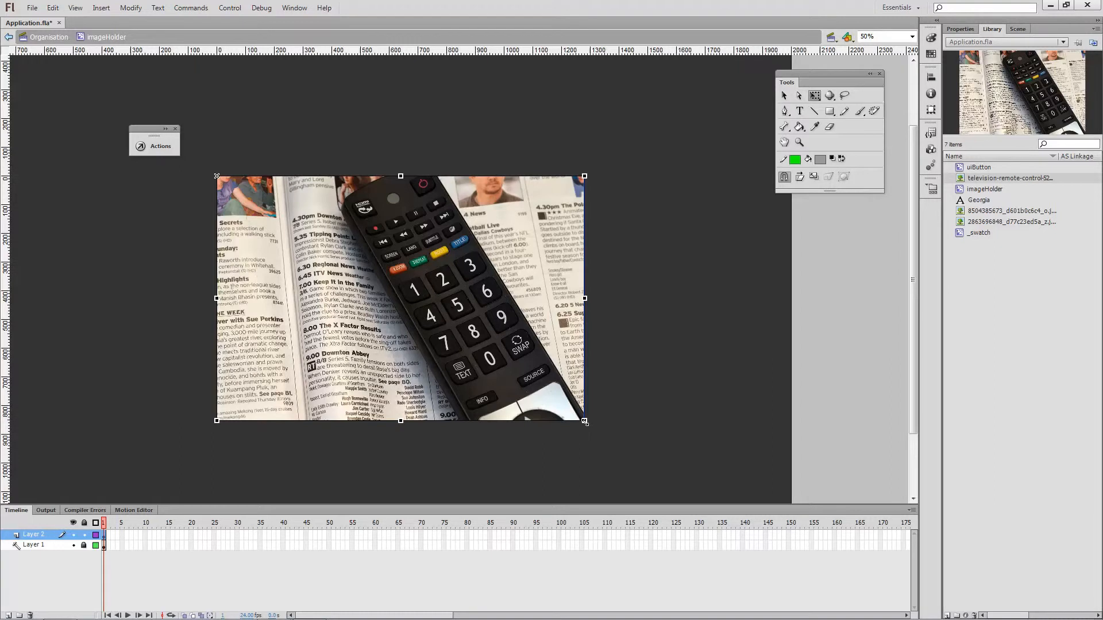
left_click_drag(585, 423, 649, 383)
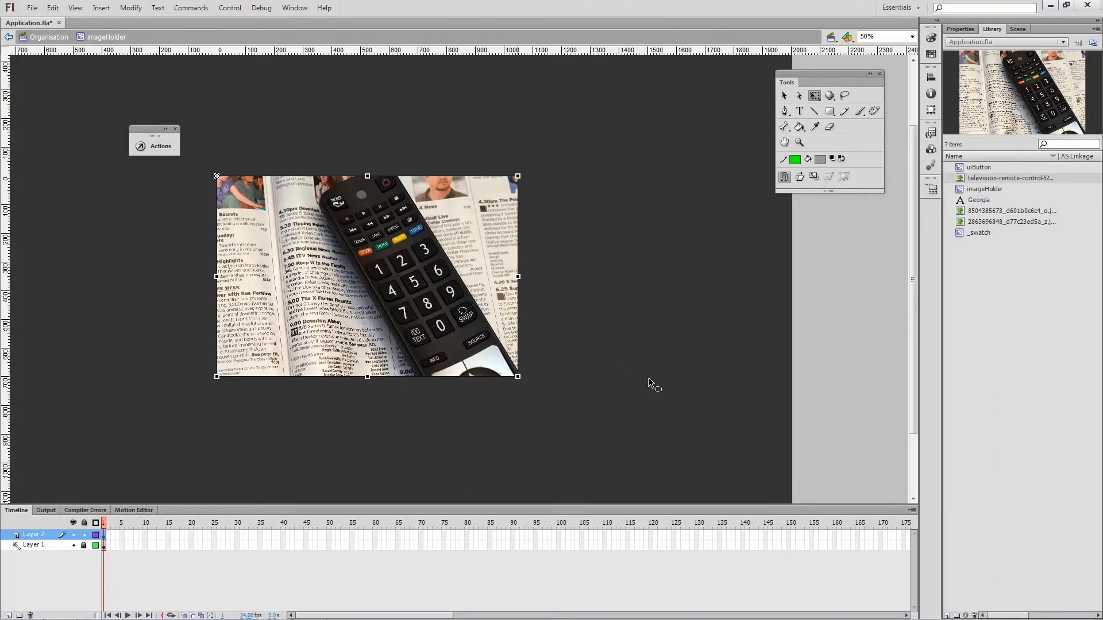
left_click(636, 350)
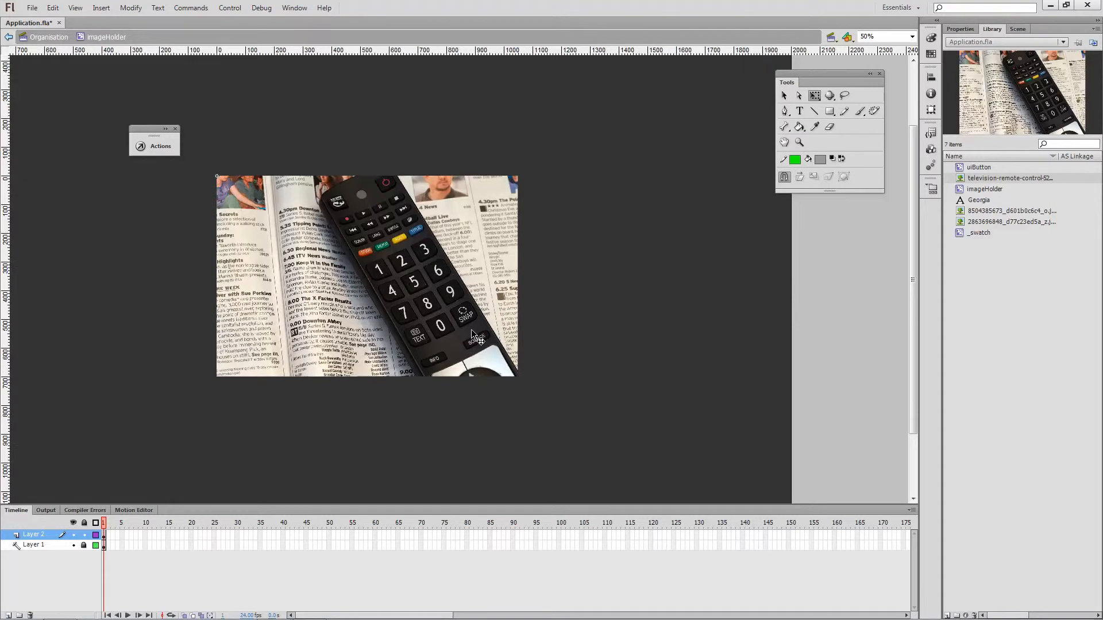
Step: Add the TV studio photo to Layer 2 and snap its top-left corner to the remote photo's top-right corner
left_click(964, 211)
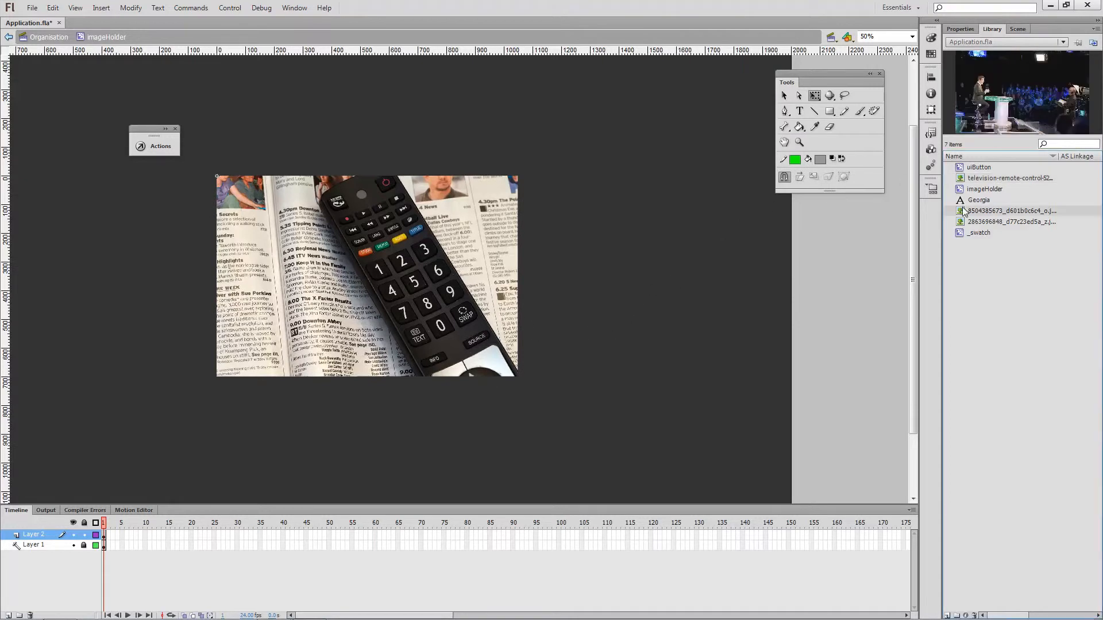
left_click_drag(648, 252, 647, 252)
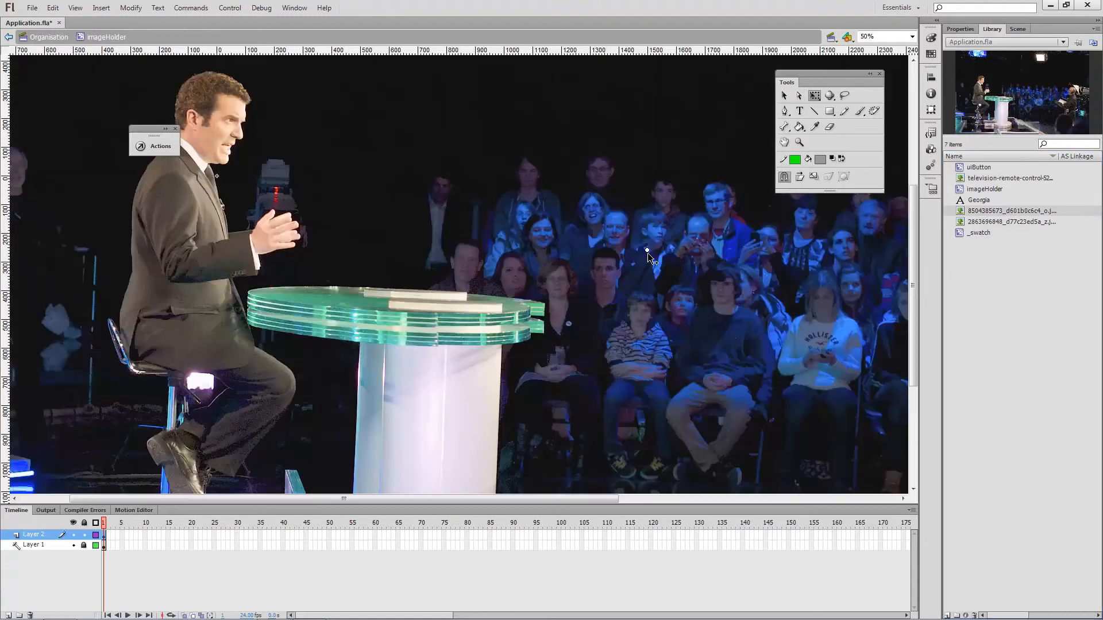
left_click_drag(377, 283, 581, 294)
left_click_drag(454, 270, 674, 320)
left_click_drag(565, 258, 727, 341)
left_click_drag(634, 212, 632, 402)
left_click_drag(630, 248, 613, 281)
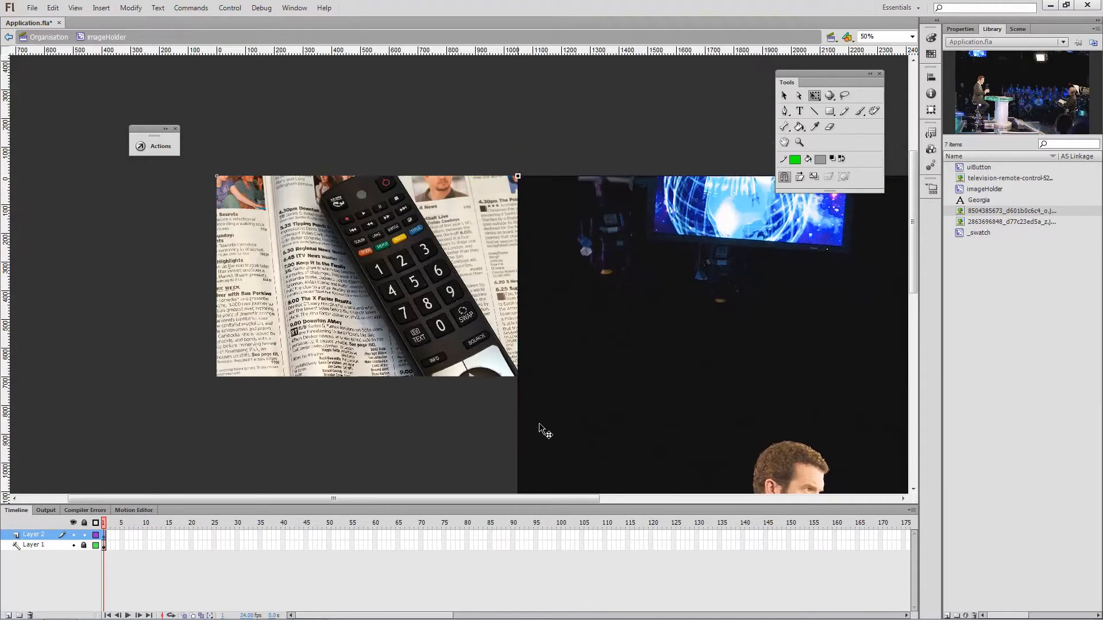
Step: Scale the studio photo down proportionally from its top-left corner to match the remote photo's height
key("ctrl+minus")
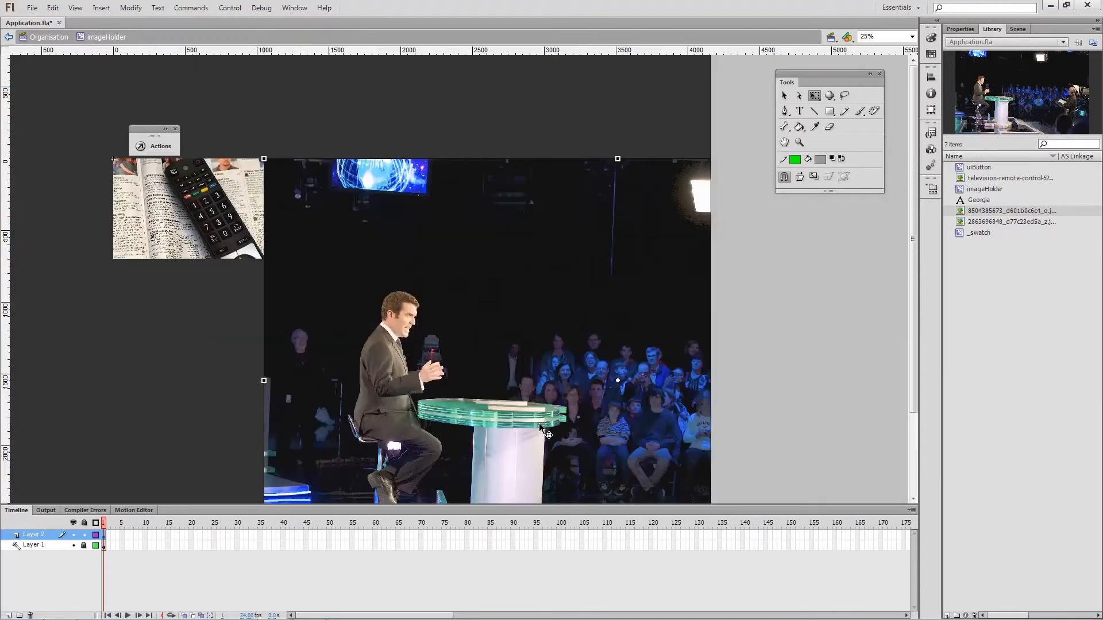
left_click_drag(618, 380, 302, 185)
scroll(307, 299, "down", 3)
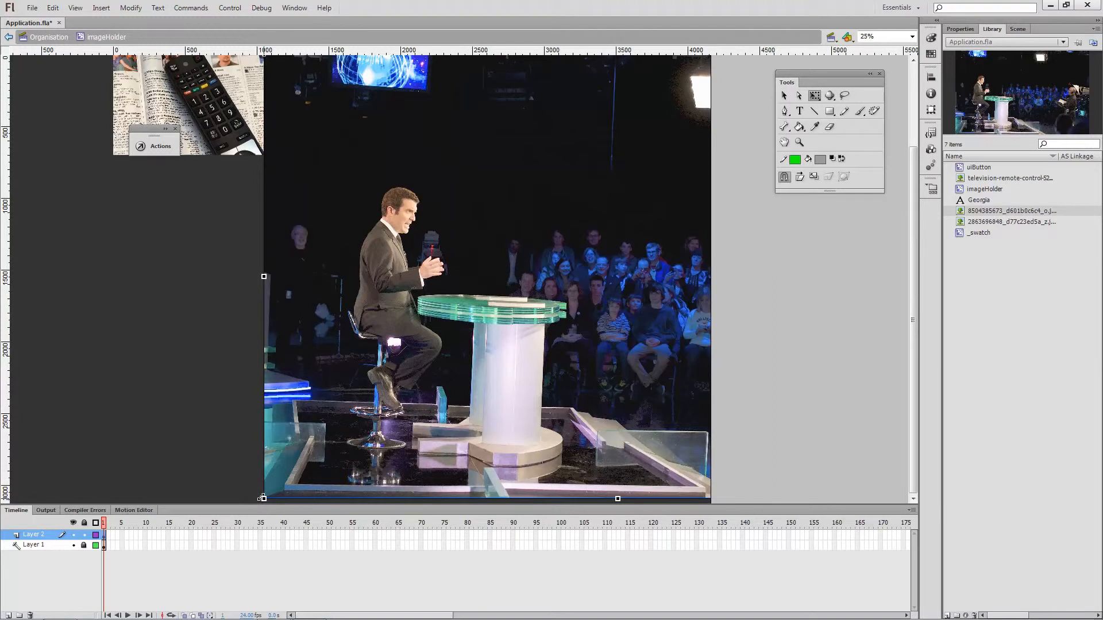
left_click_drag(261, 498, 420, 153)
key("ctrl+1")
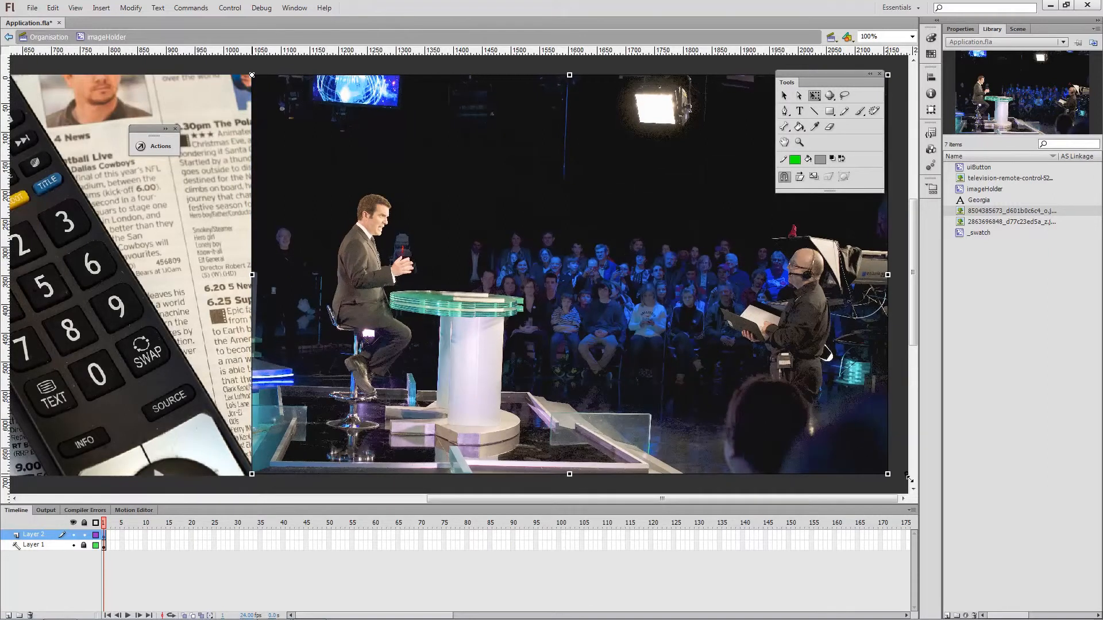
left_click(523, 486)
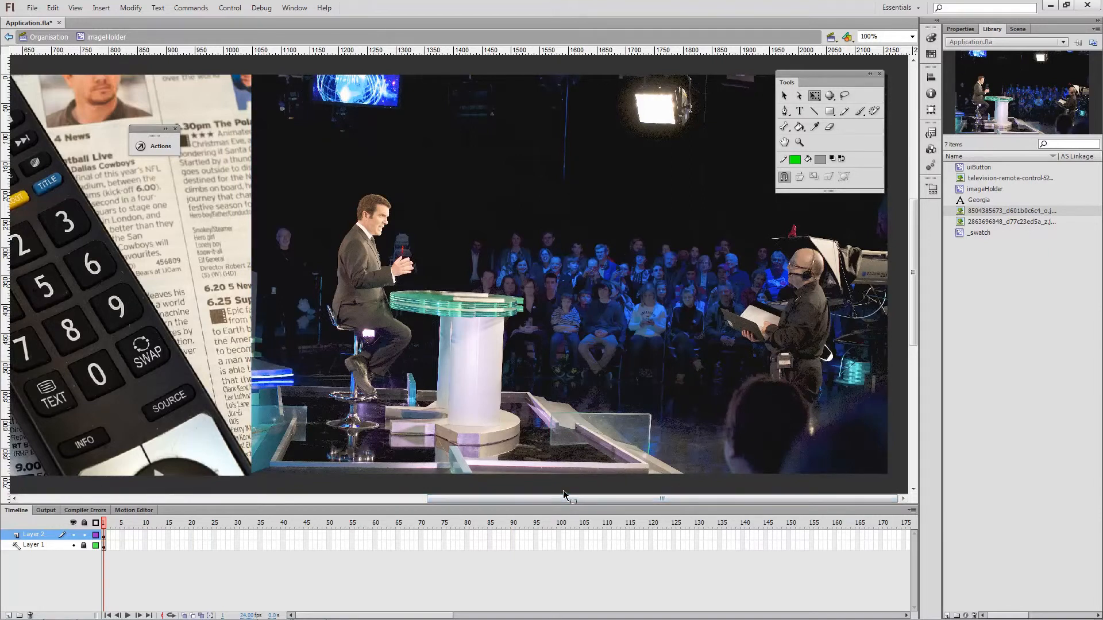
Step: Add the photo of hands holding phones directly after the studio photo and align their top edges
key("ctrl+minus")
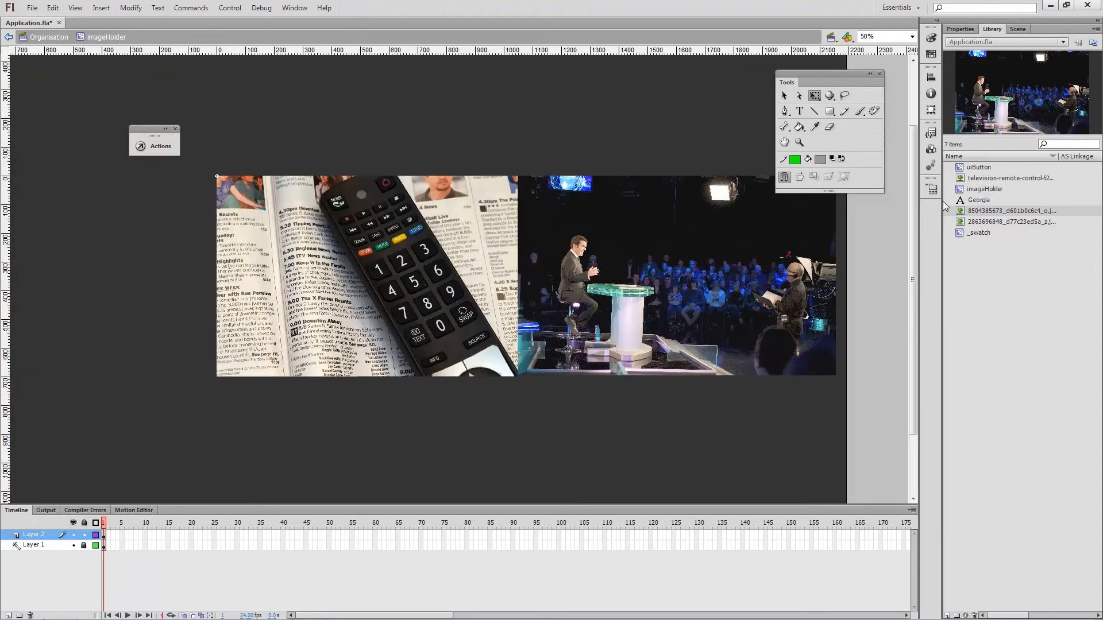
left_click(967, 223)
left_click_drag(968, 224, 869, 264)
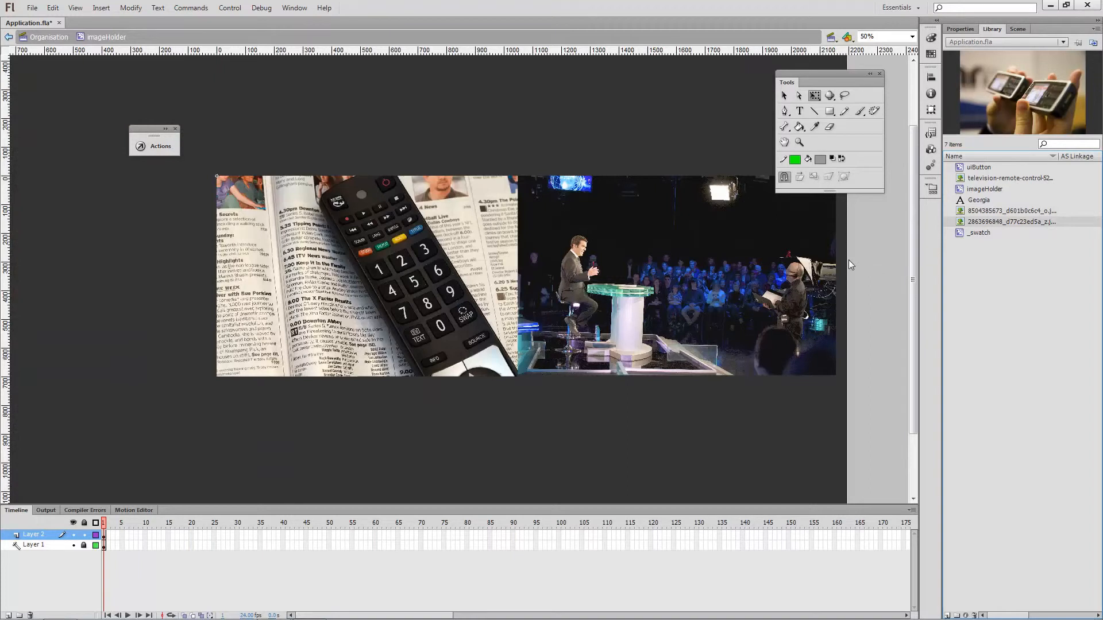
left_click_drag(964, 222, 882, 263)
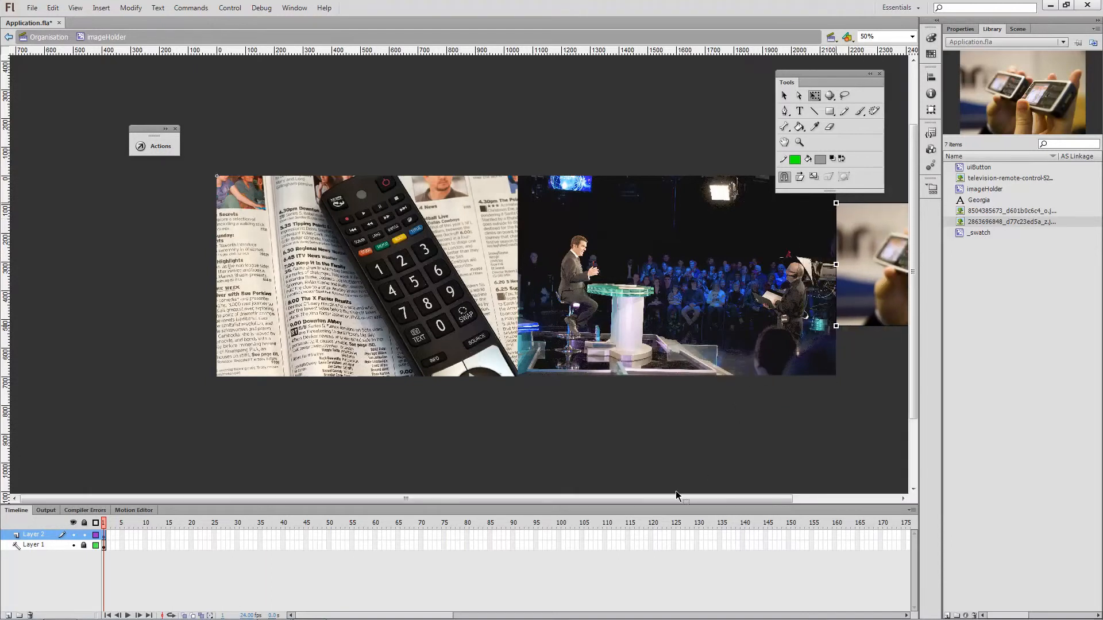
left_click_drag(678, 501, 784, 500)
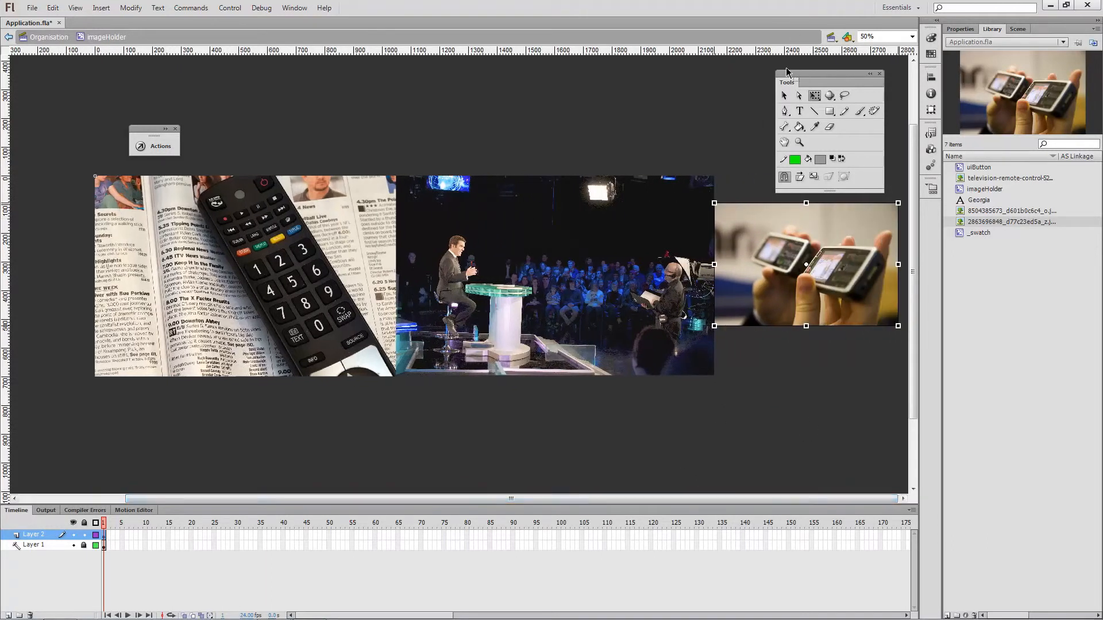
left_click_drag(787, 80, 769, 416)
left_click_drag(750, 295, 749, 267)
left_click(731, 165)
left_click(735, 179)
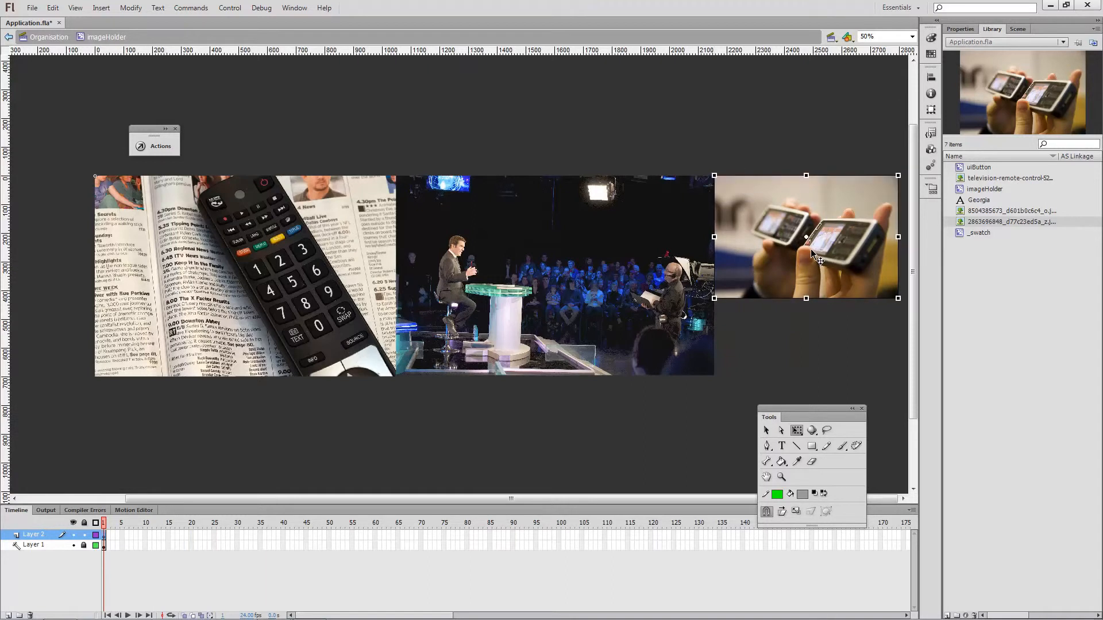
Step: Set the phone photo's transformation point to its top-left corner and enlarge it proportionally to the strip's height
left_click_drag(808, 239, 807, 239)
left_click_drag(718, 183, 716, 179)
left_click_drag(897, 299, 1012, 396)
left_click(732, 404)
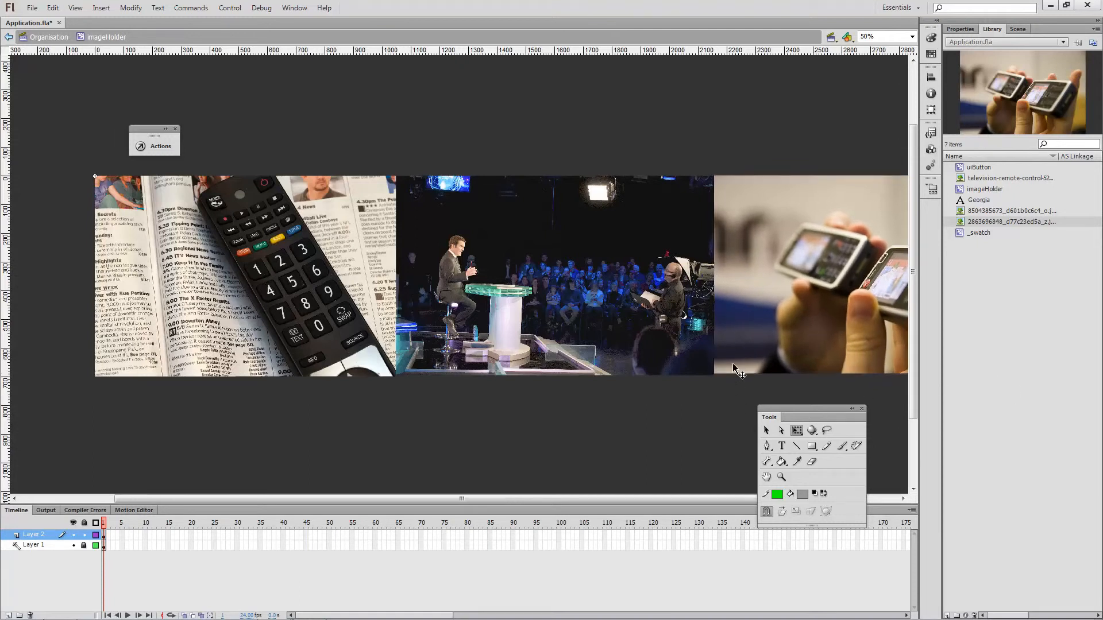
Step: Convert all three photos together into a Graphic symbol named imagesGrp1
left_click(767, 430)
left_click_drag(29, 140, 977, 387)
right_click(743, 318)
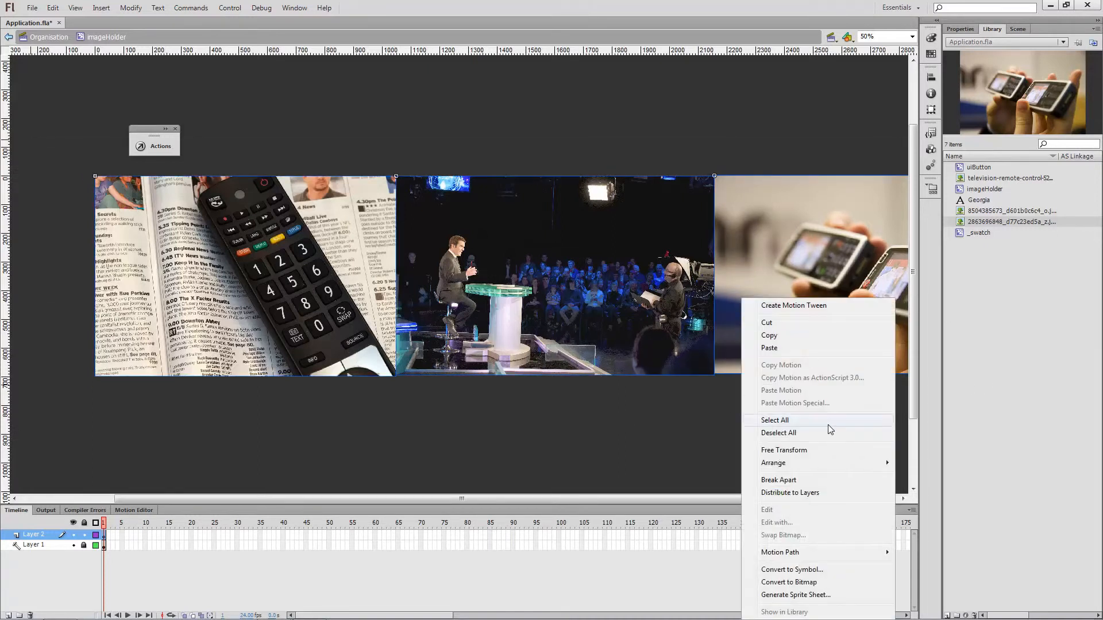
left_click(816, 569)
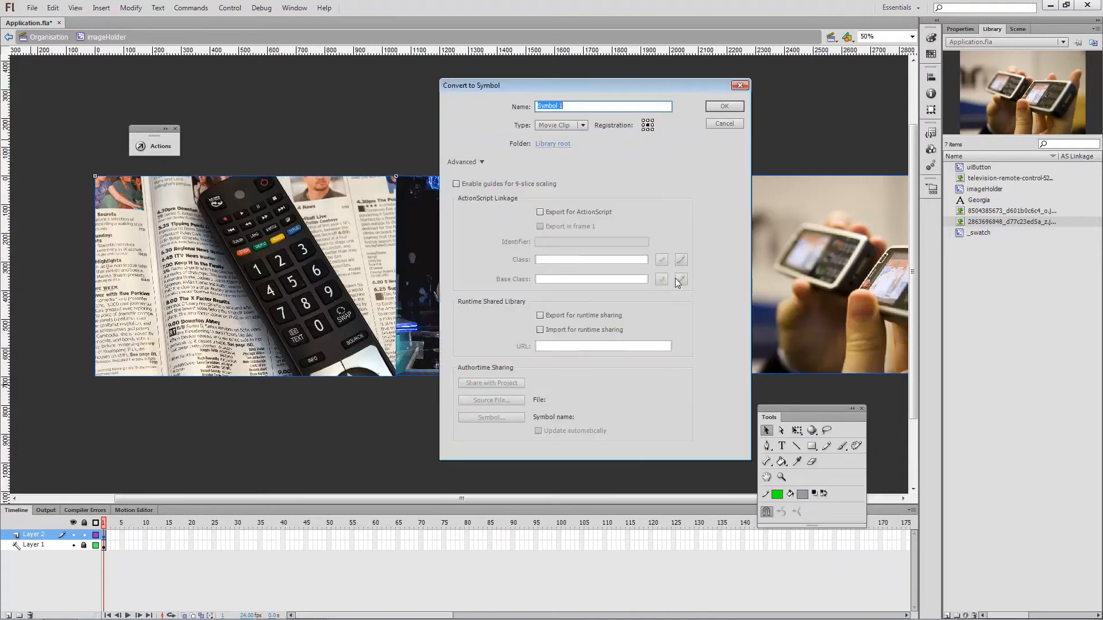
left_click(580, 127)
left_click(560, 162)
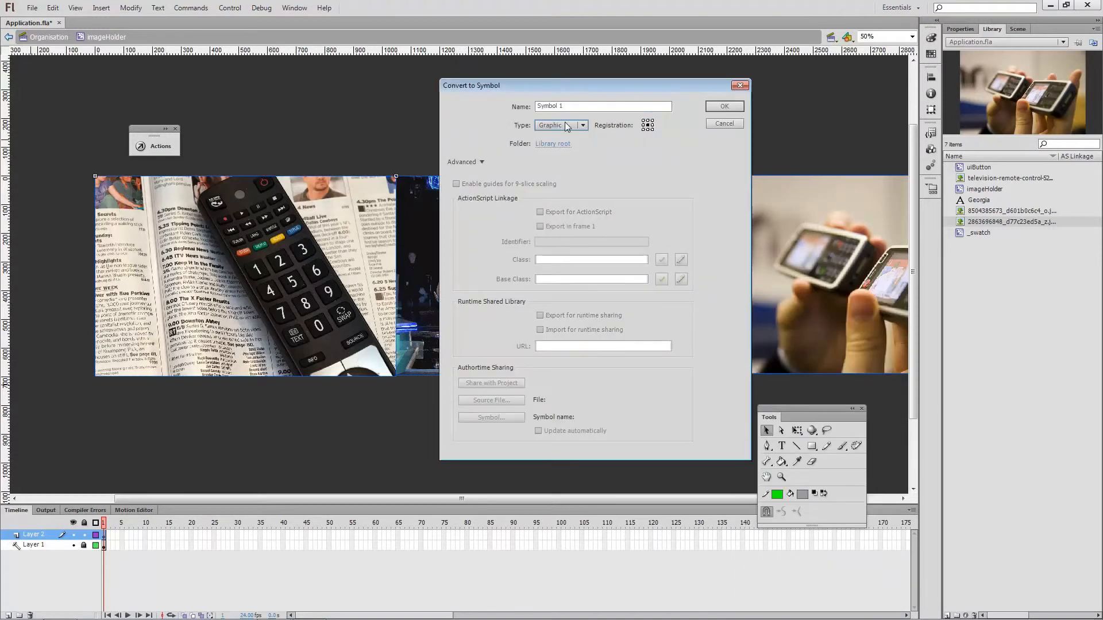
type("imagesGrp1")
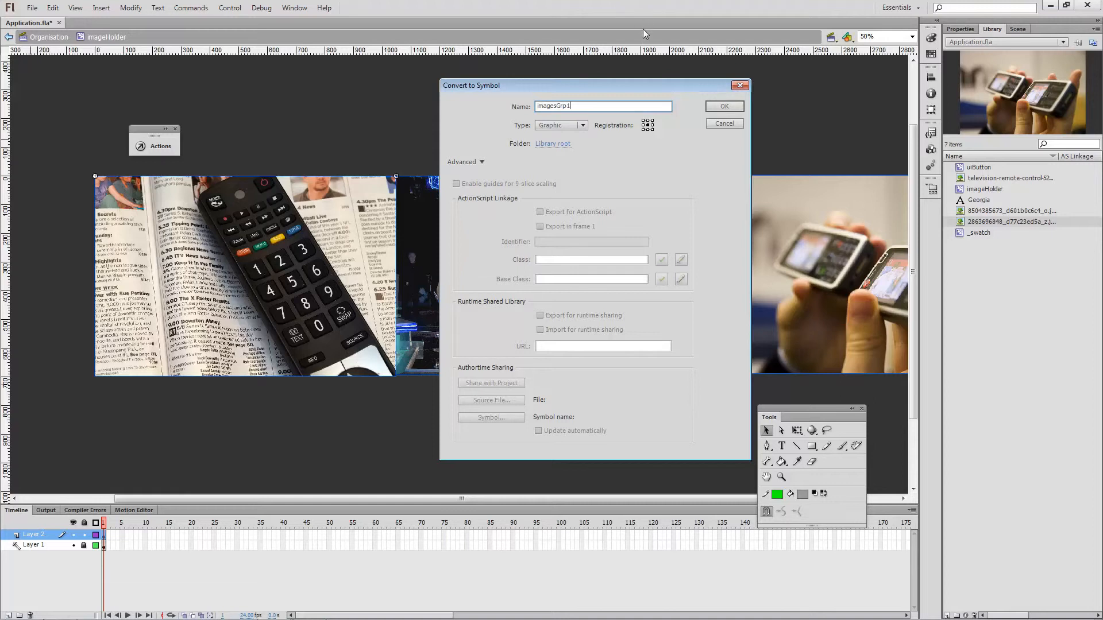
left_click(722, 108)
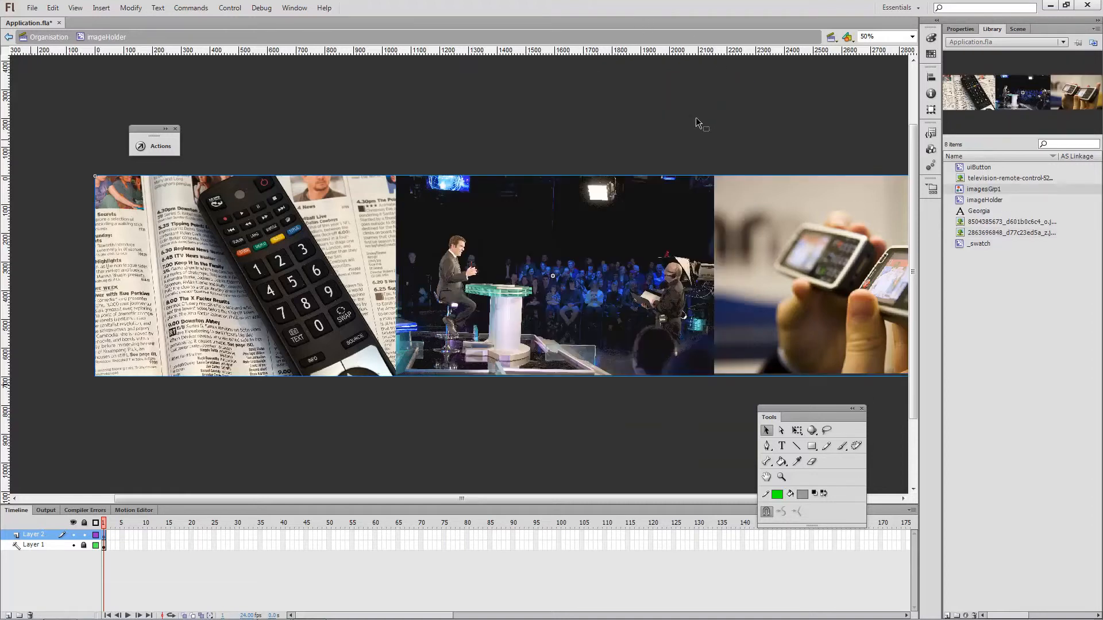
Step: Rename Layer 2 as img
double_click(34, 534)
type("img")
key("Return")
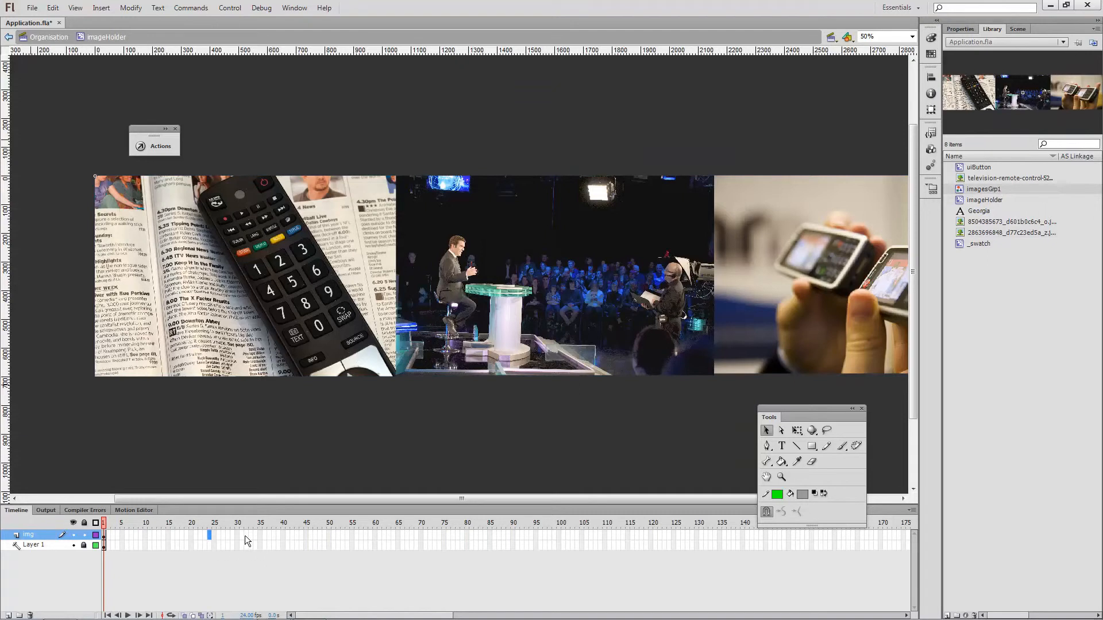
Step: Extend the img layer's frames to frame 120 and apply a motion tween to the photo strip
left_click(319, 538)
right_click(652, 535)
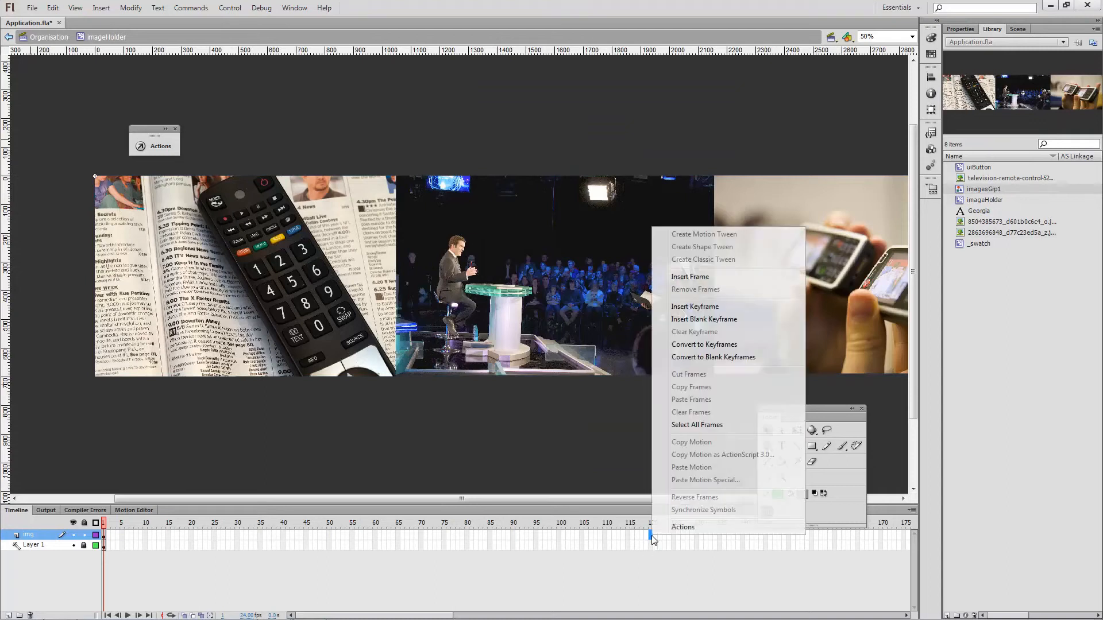
left_click(749, 278)
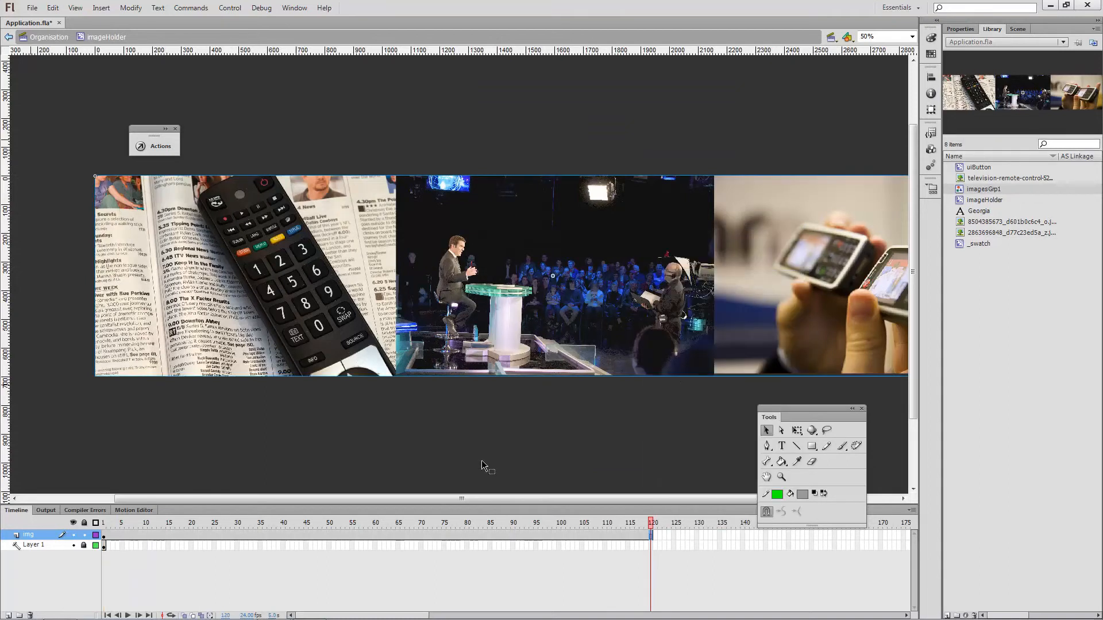
right_click(389, 535)
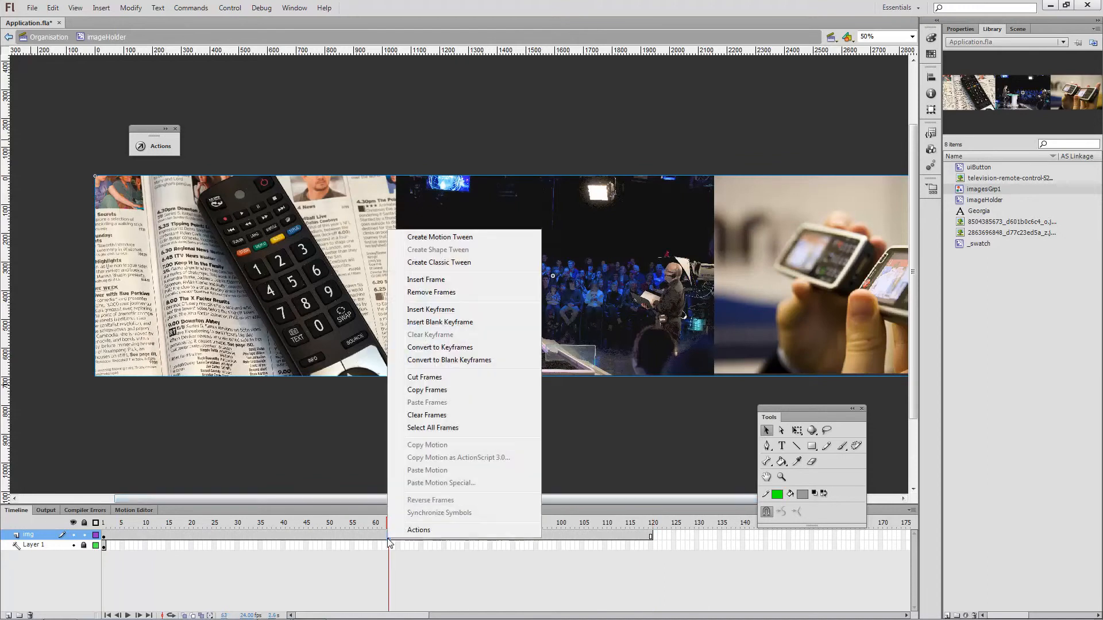
left_click(440, 237)
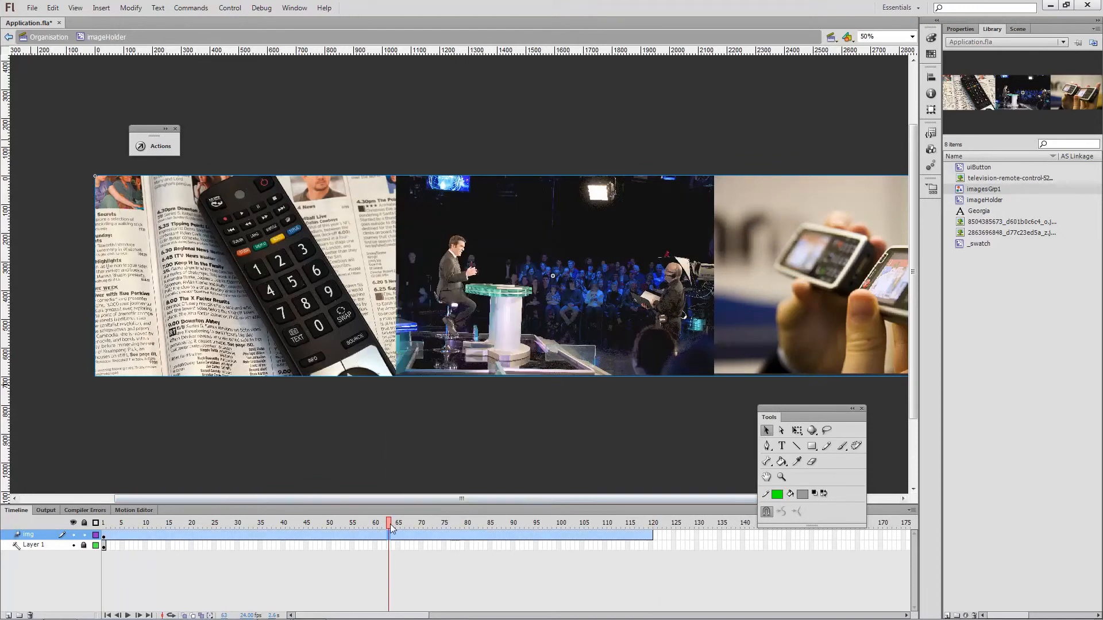
Step: At frame 120, slide the photo strip left until its right edge meets the clip's registration point
left_click_drag(391, 530, 653, 528)
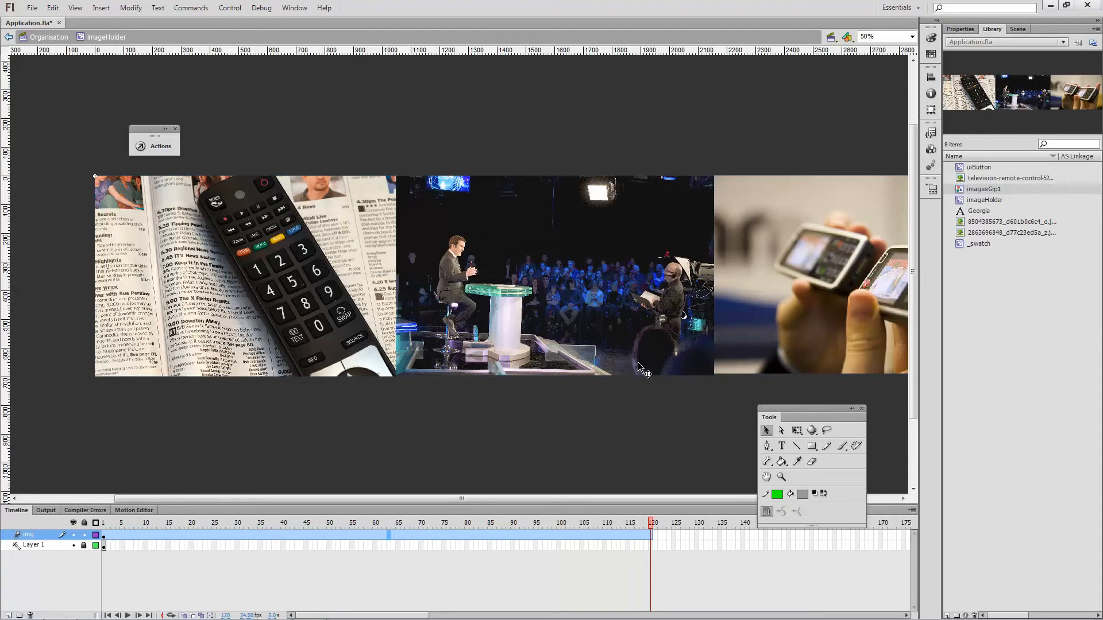
left_click_drag(638, 363, 396, 368)
left_click_drag(670, 315, 74, 316)
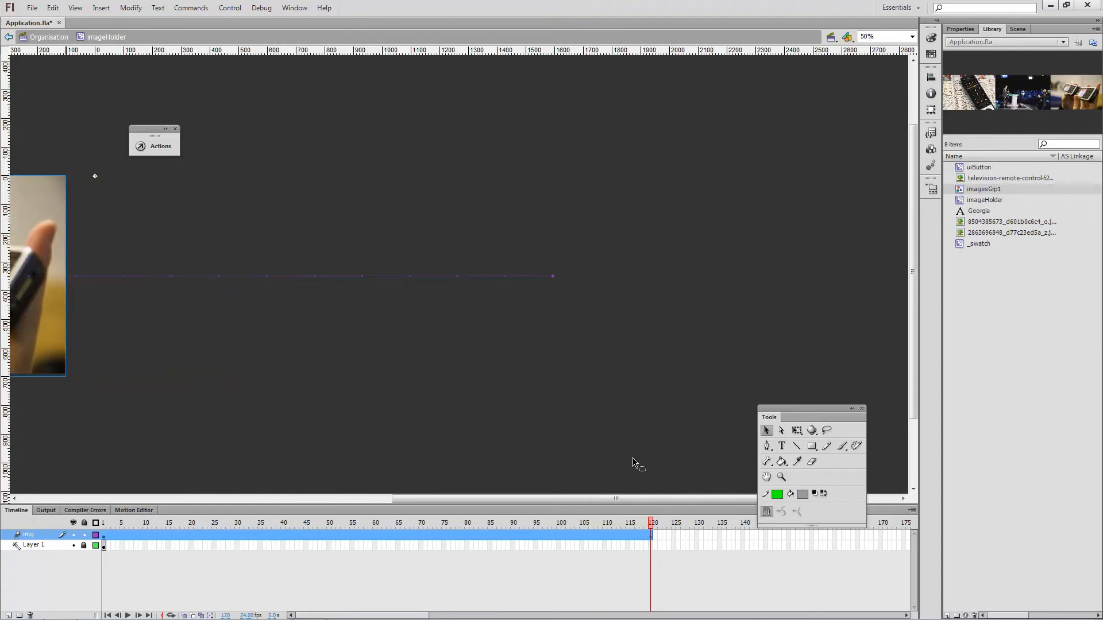
left_click_drag(611, 500, 434, 497)
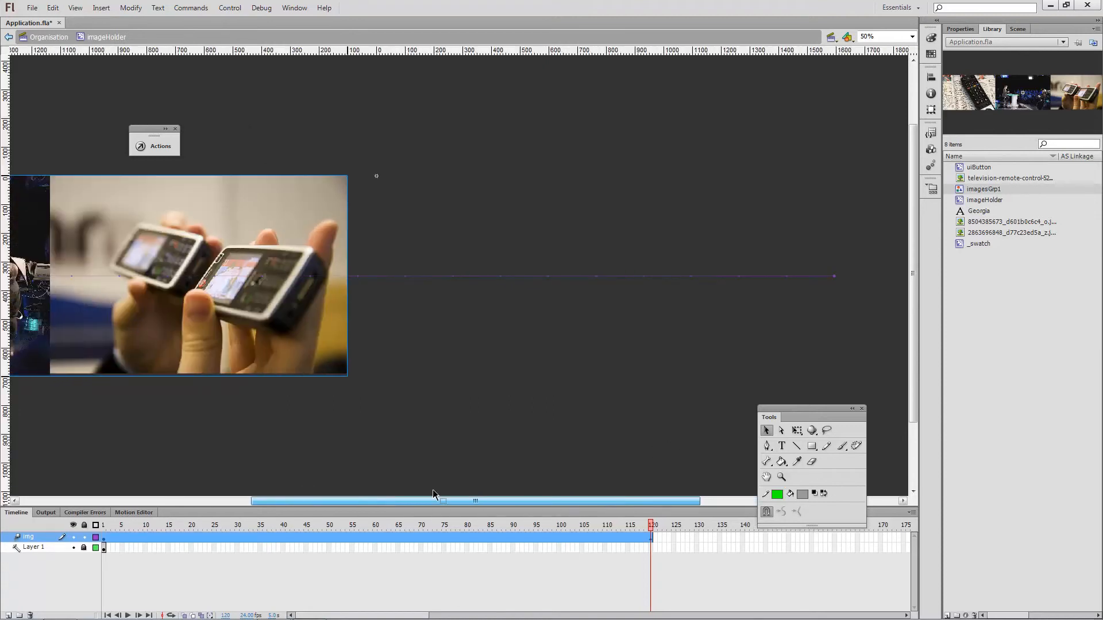
left_click_drag(323, 346, 352, 345)
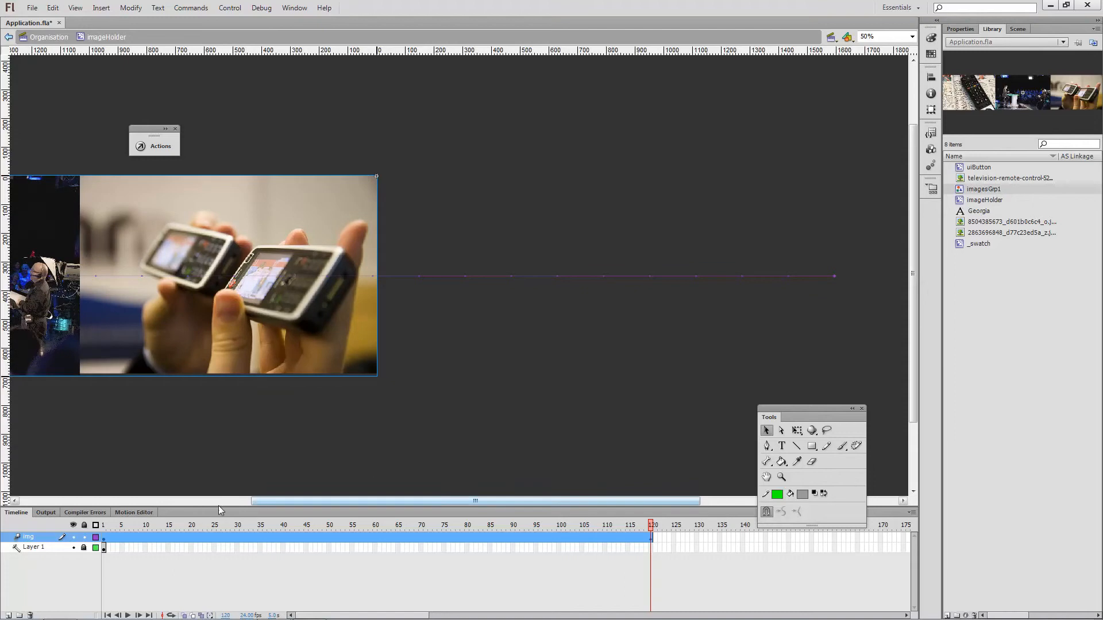
Step: Preview the slide from frame 1, and slow the motion by stretching the img tween to frame 240
left_click_drag(142, 526, 94, 527)
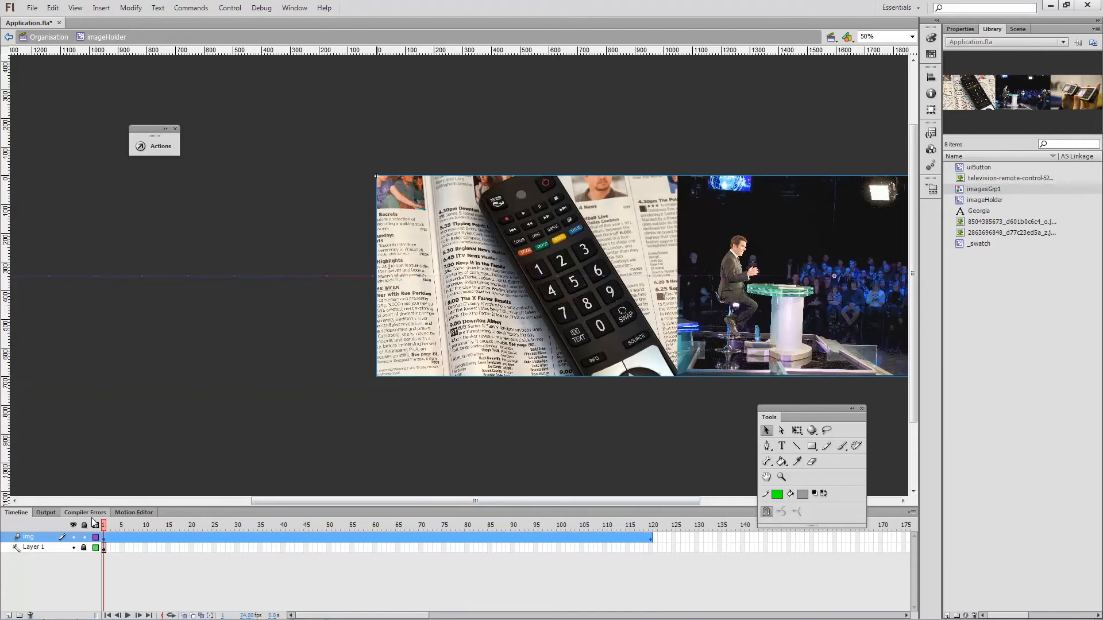
key("Return")
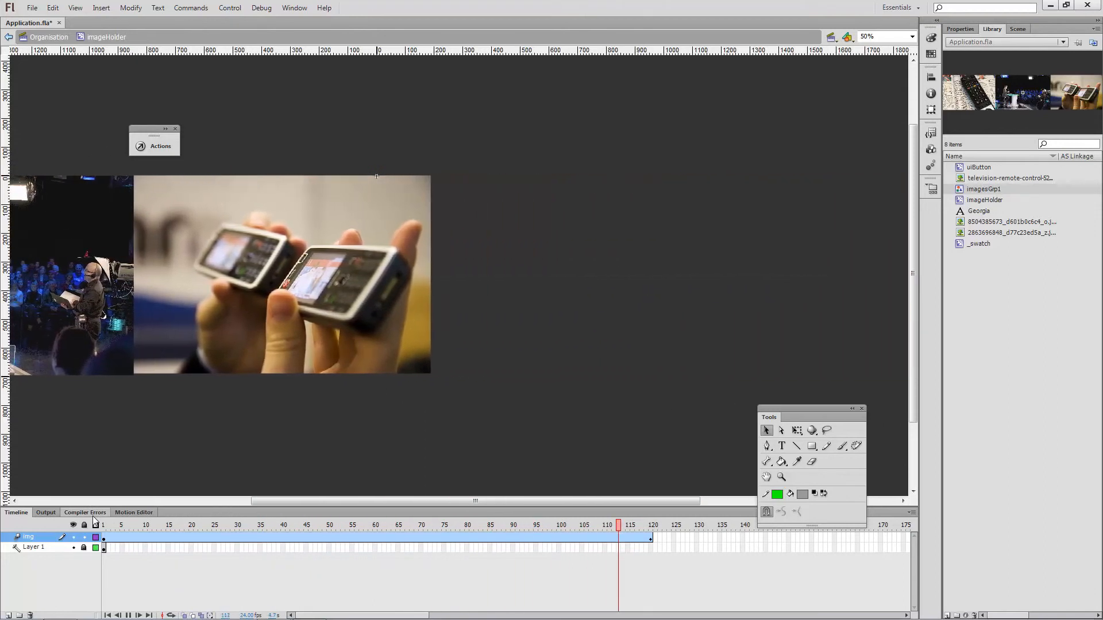
left_click_drag(339, 616, 414, 616)
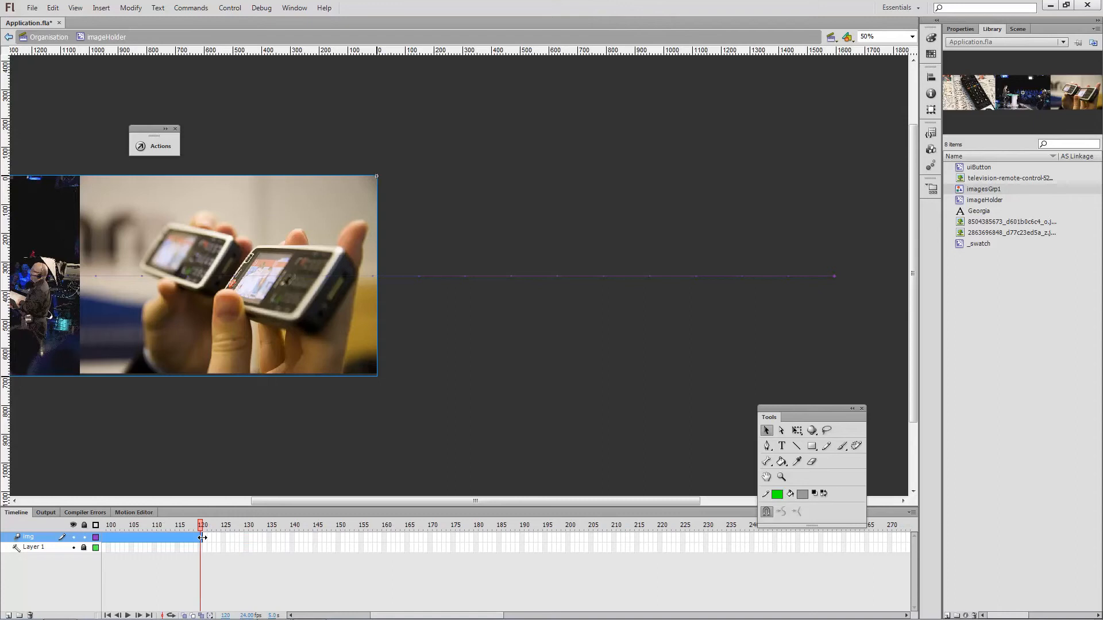
left_click_drag(202, 538, 752, 534)
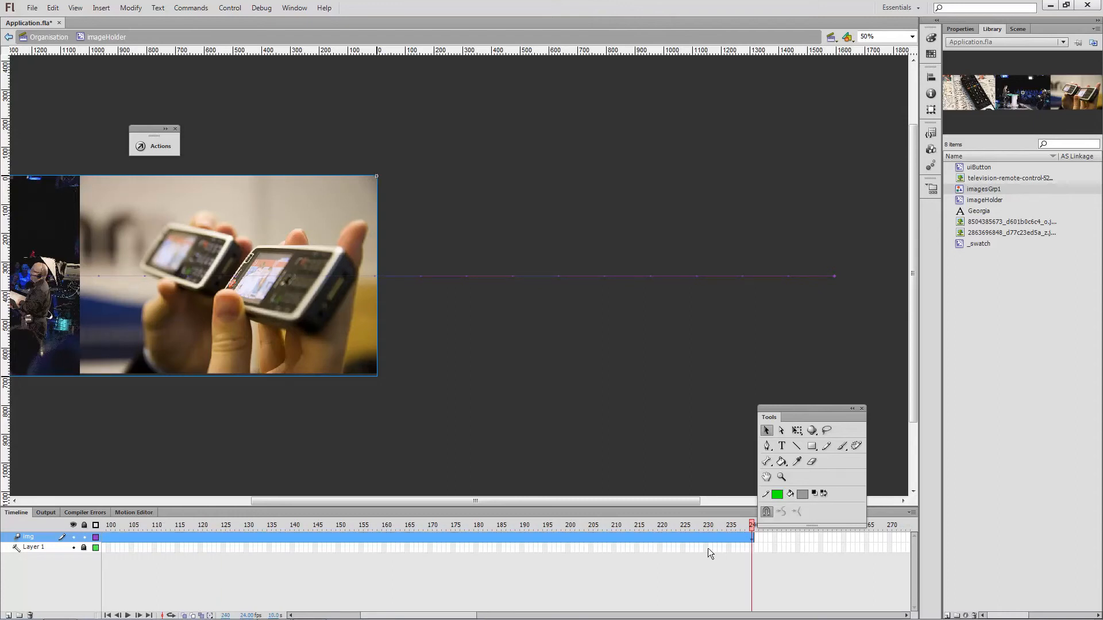
key("Return")
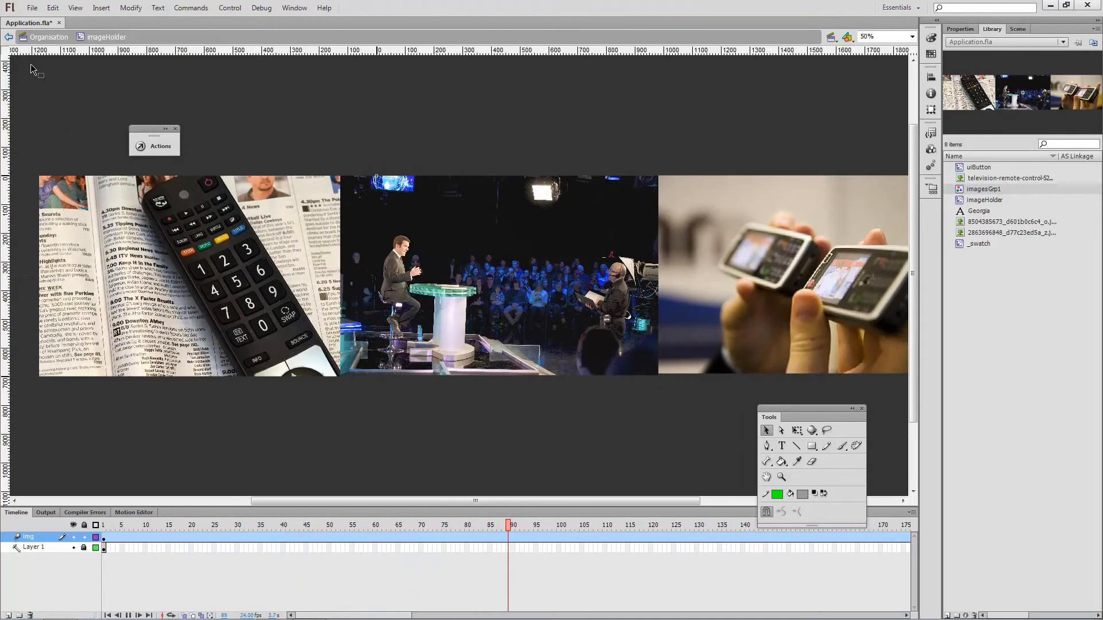
Step: Return to the Organisation scene and place imageHolder on the images layer, aligned with the large panel's top-left corner
left_click(58, 39)
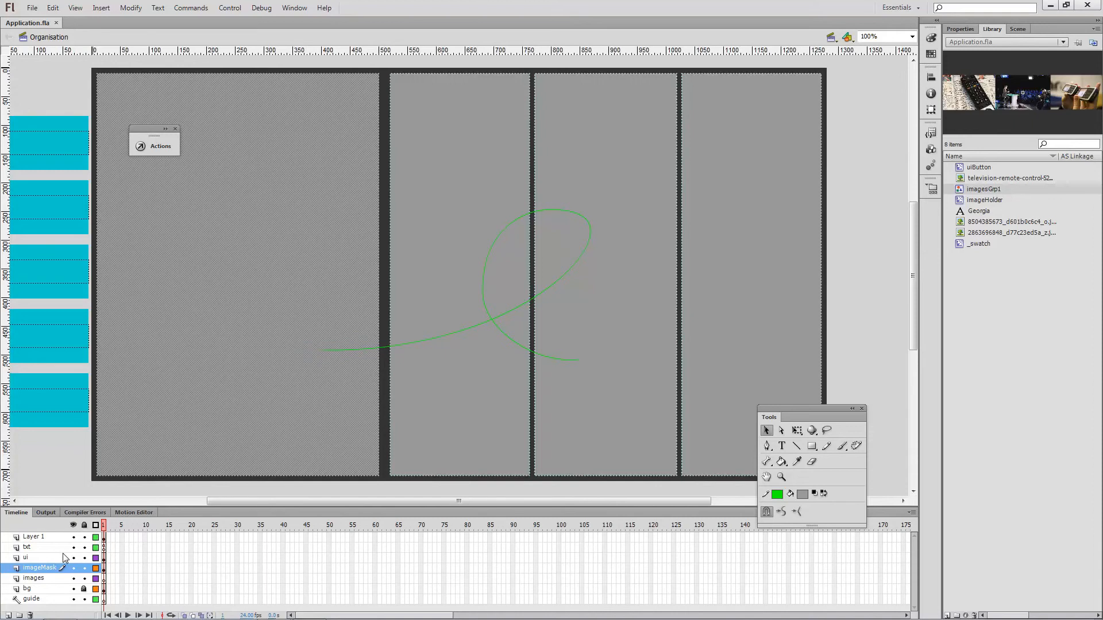
left_click(40, 578)
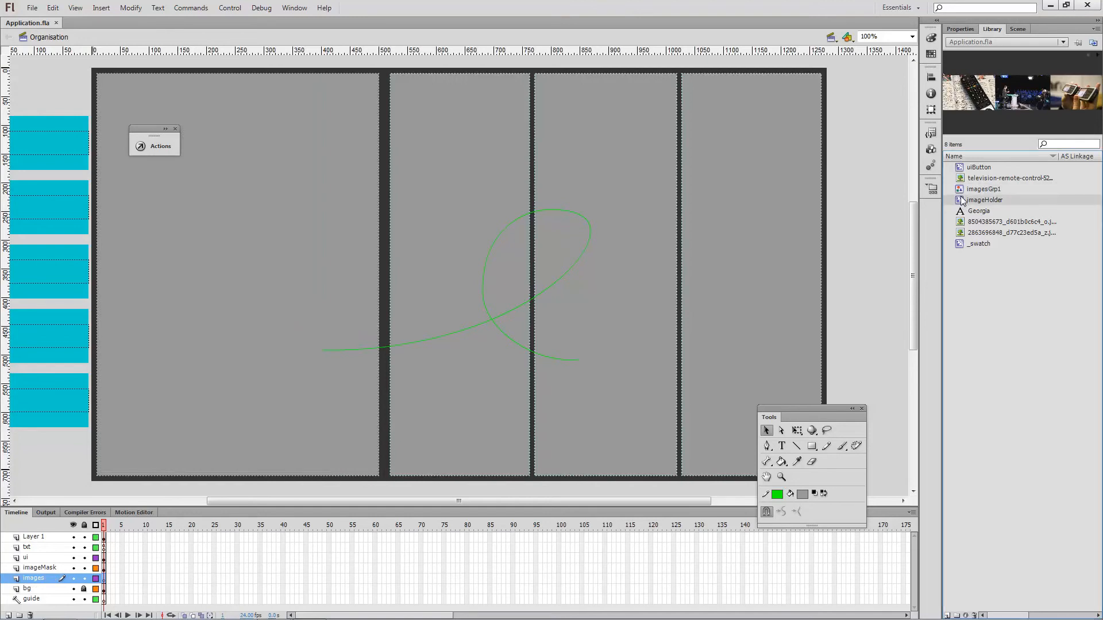
left_click_drag(962, 203, 791, 204)
left_click_drag(377, 252, 679, 271)
left_click_drag(392, 254, 679, 264)
left_click_drag(559, 253, 642, 247)
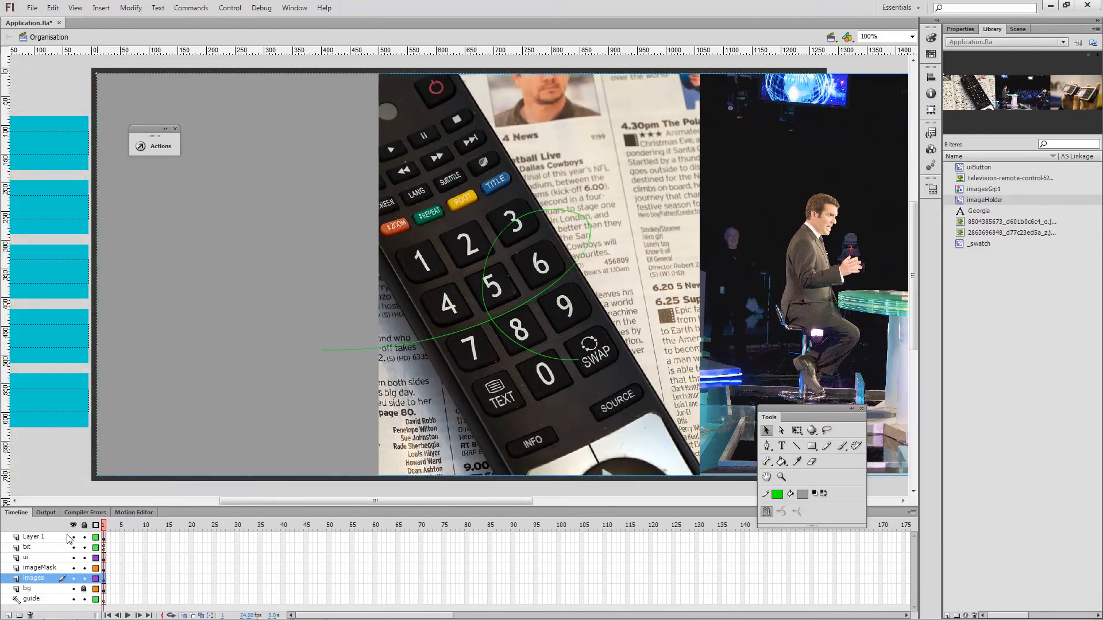
Step: Turn the imageMask layer into a mask over the images layer and test the scene
right_click(51, 567)
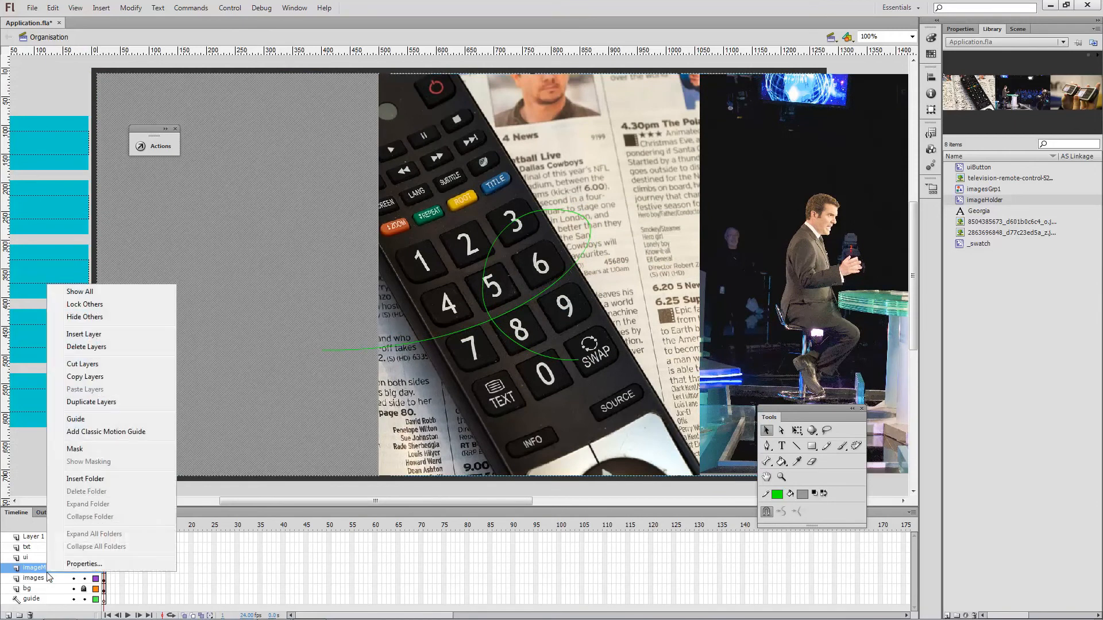
left_click(75, 450)
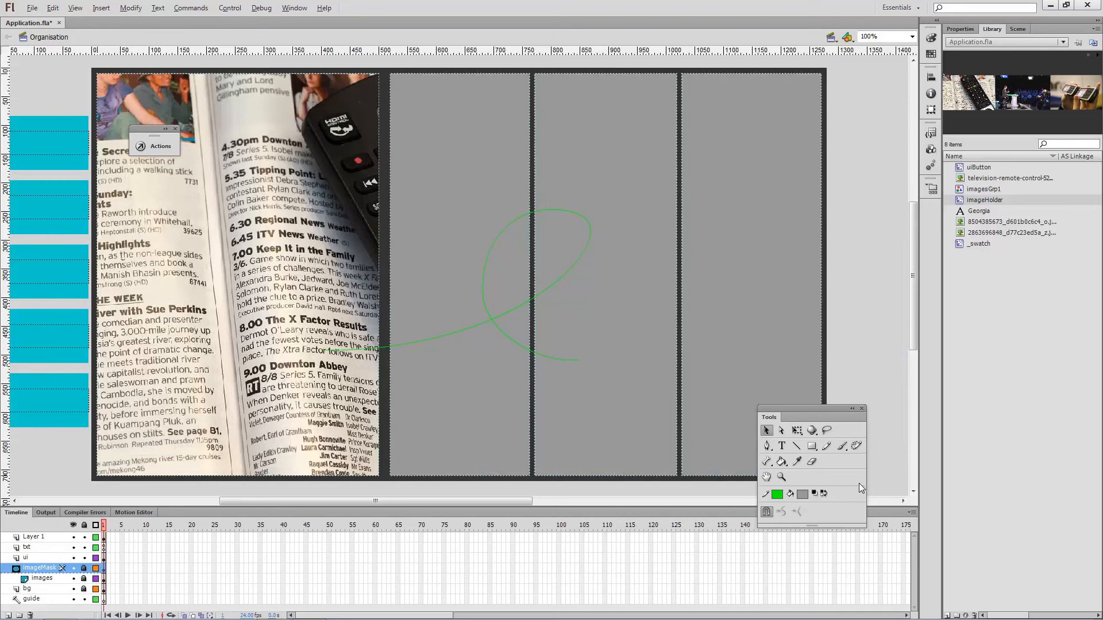
key("ctrl+Return")
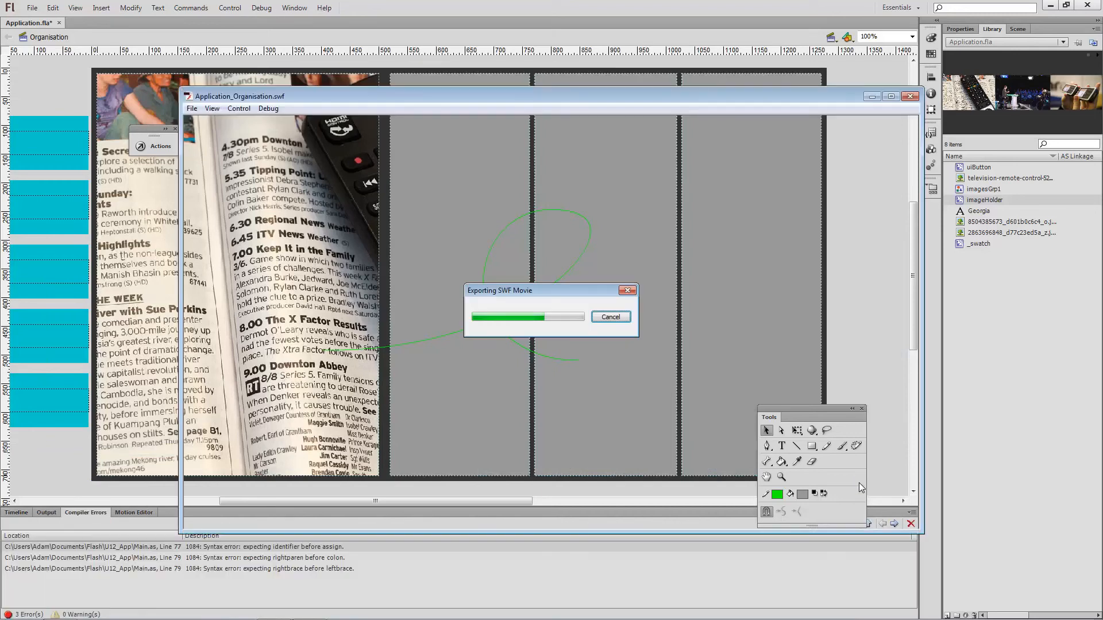